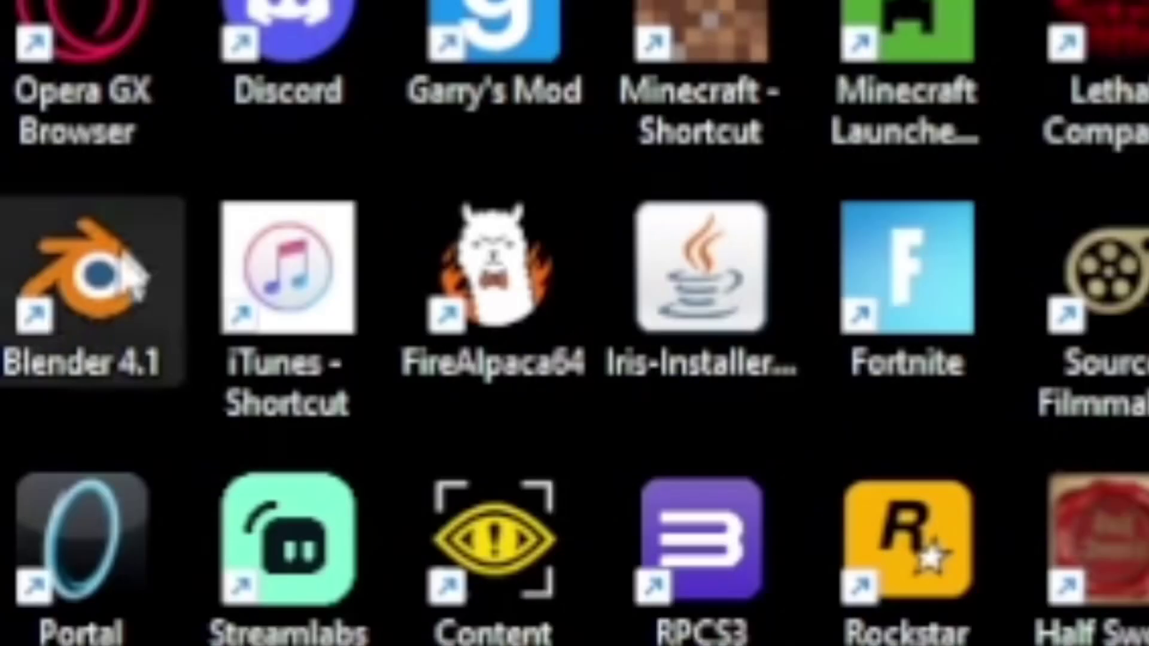
Launch Blender 4.1 and delete the default cube scene objects
double_click(24, 265)
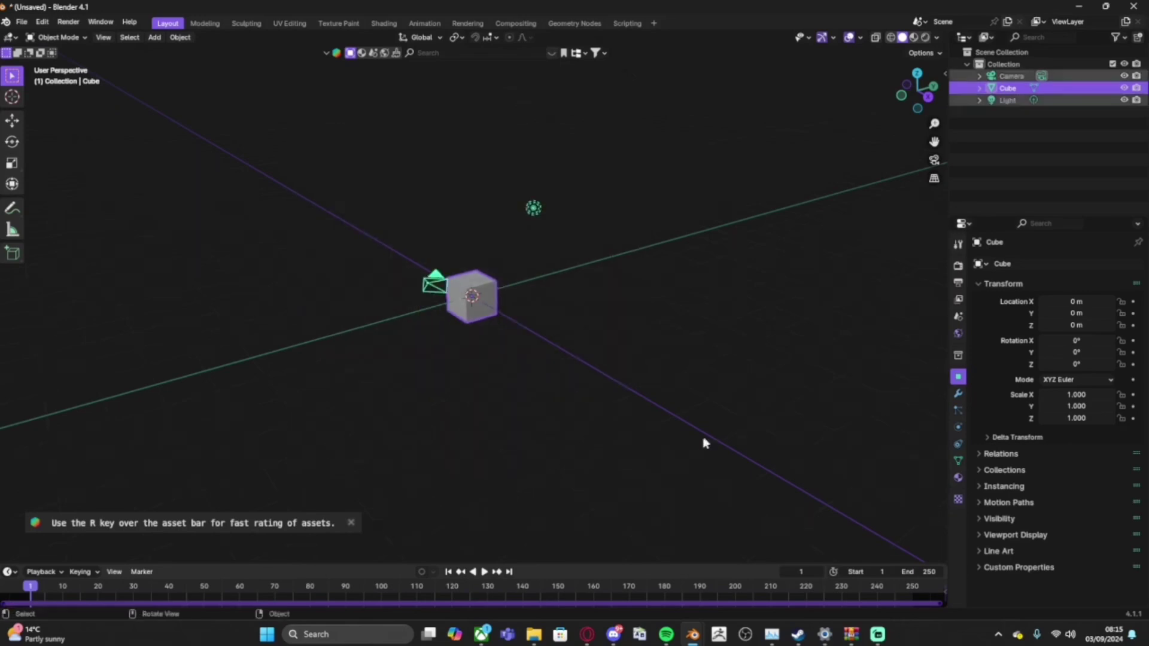
key("Delete")
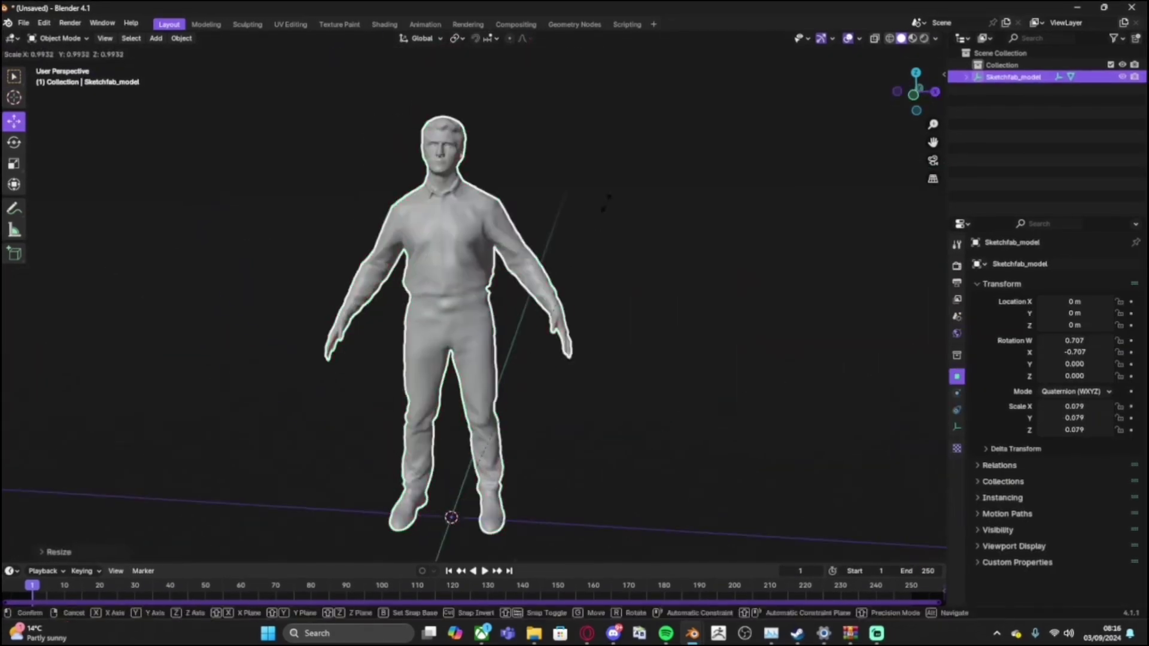
Start Auto-Rig Pro Smart setup on the imported character mesh from the front view, using the Full Body option
scroll(95, 90, "up", 5)
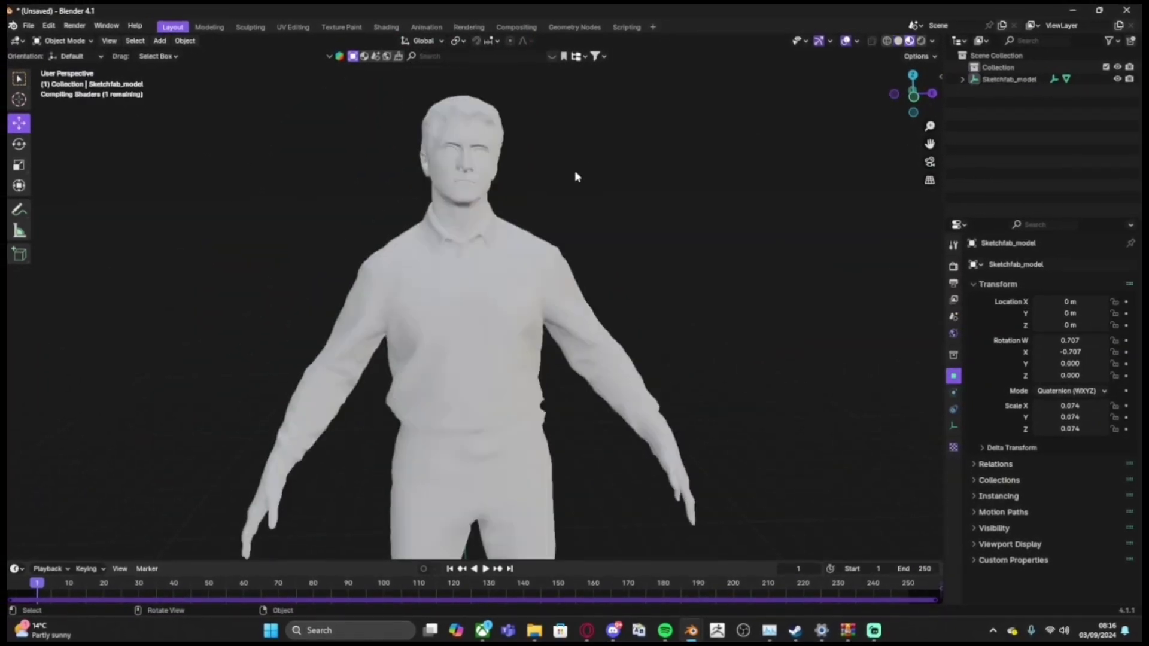
middle_click_drag(574, 172, 557, 207)
scroll(479, 228, "down", 4)
middle_click_drag(493, 228, 451, 222)
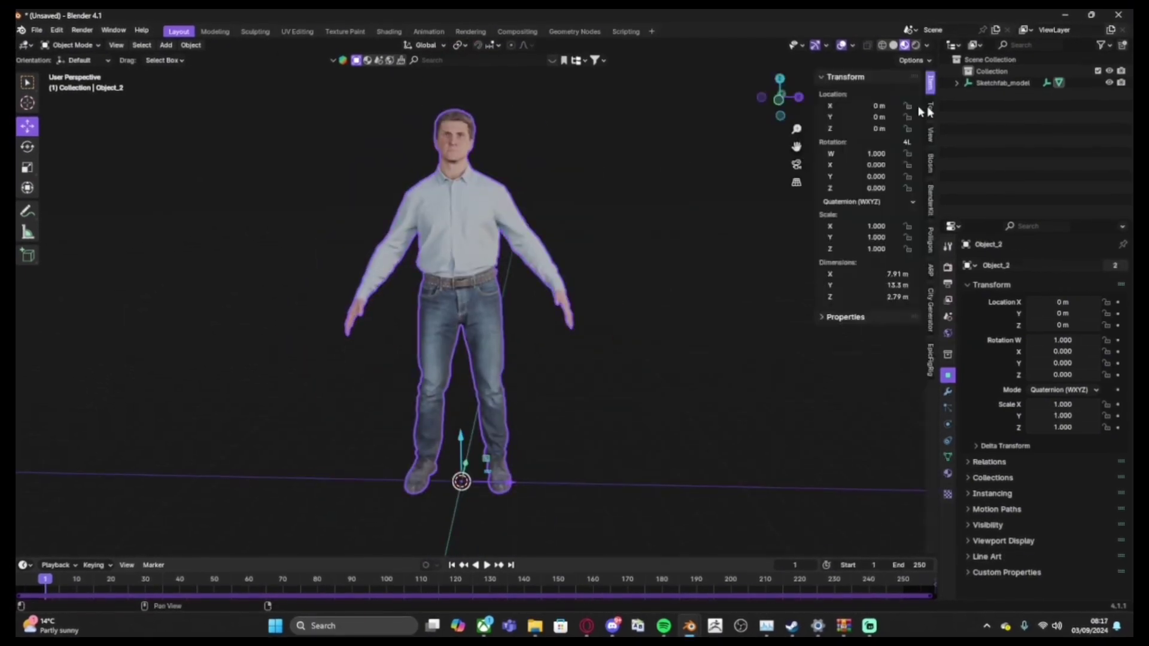
key("KP_7")
key("KP_1")
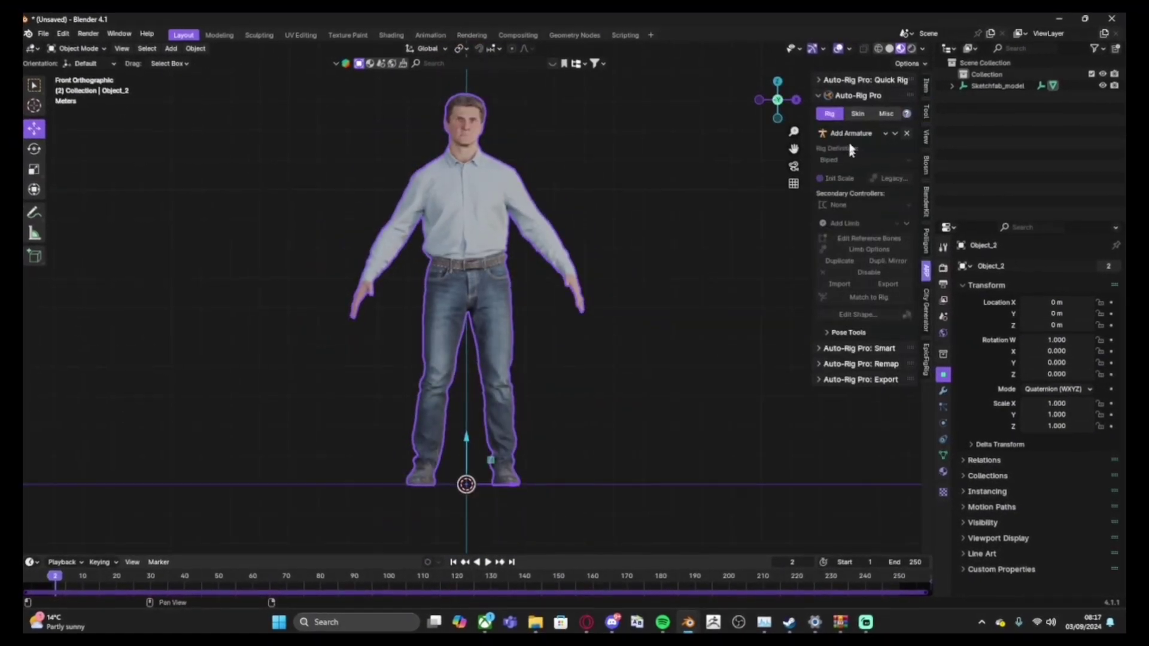
left_click(855, 144)
left_click(864, 365)
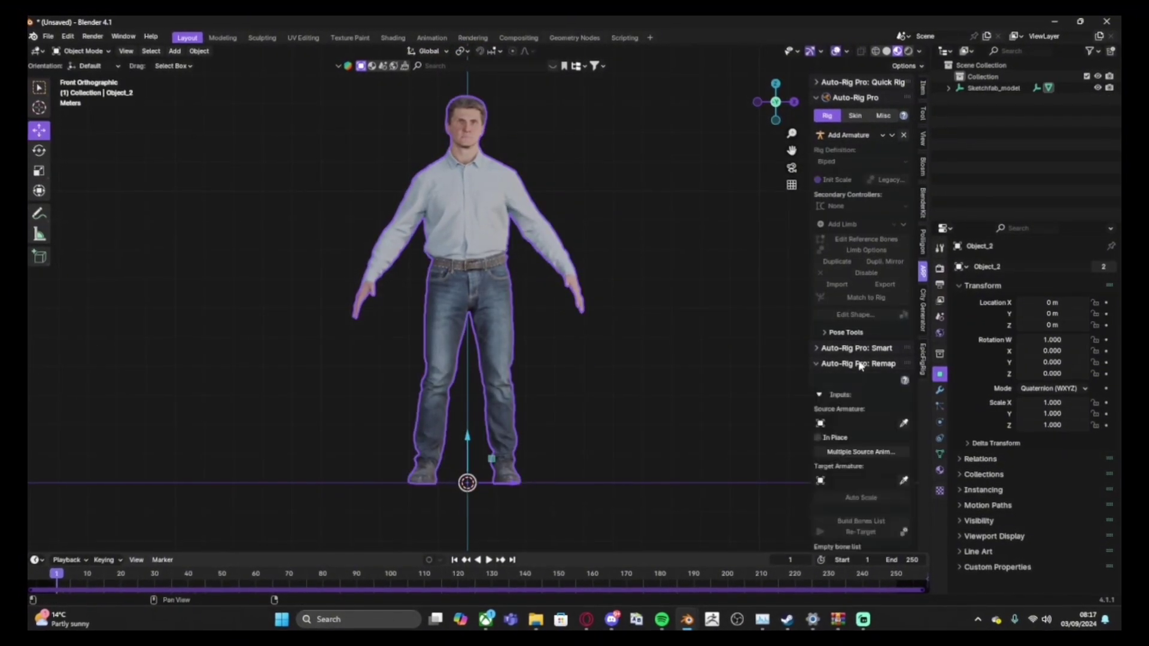
left_click(861, 365)
left_click(859, 349)
left_click(856, 380)
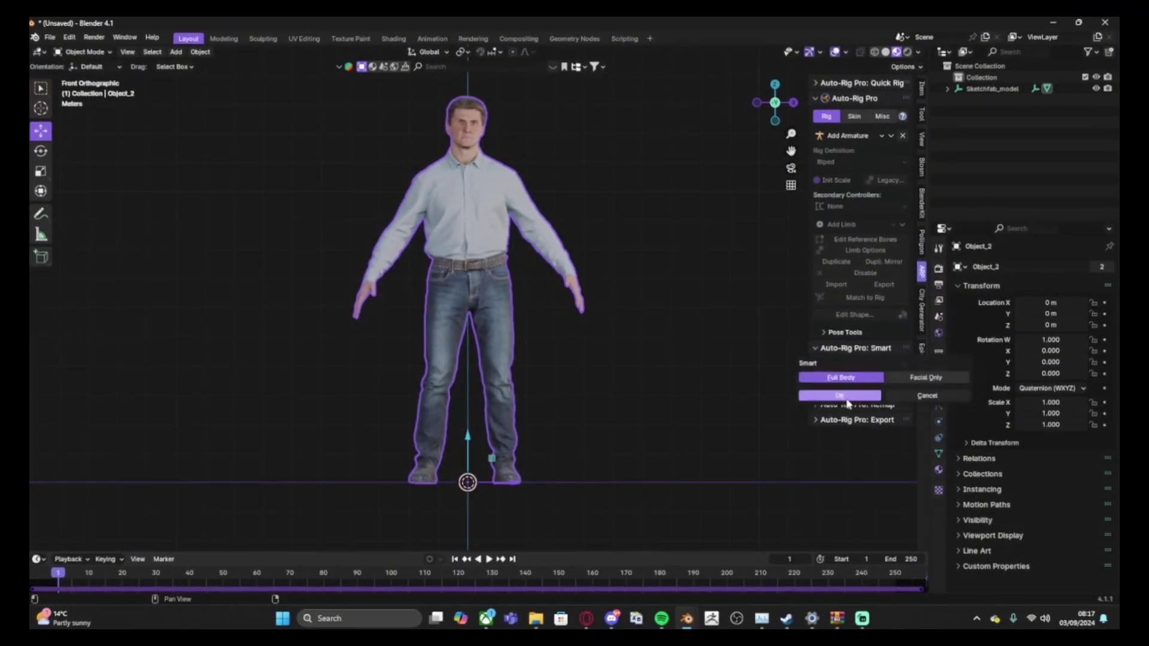
left_click(848, 398)
Add the neck marker at the shirt collar and the chin marker at the base of the chin
left_click(861, 159)
left_click(473, 174)
scroll(479, 147, "up", 6)
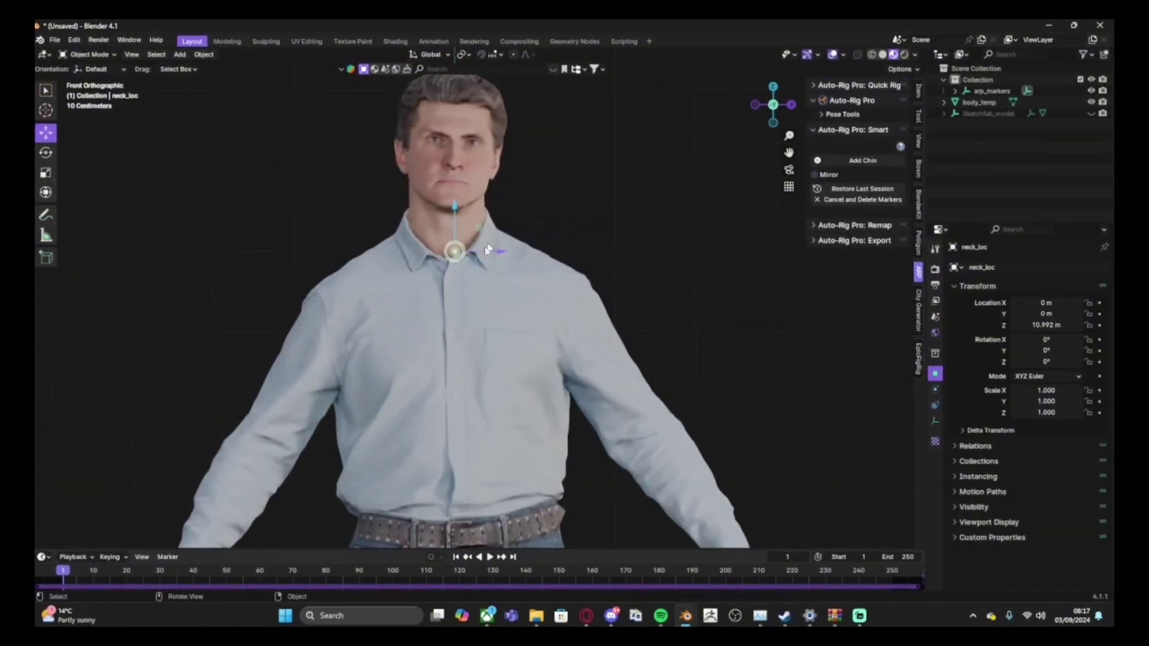
left_click(862, 160)
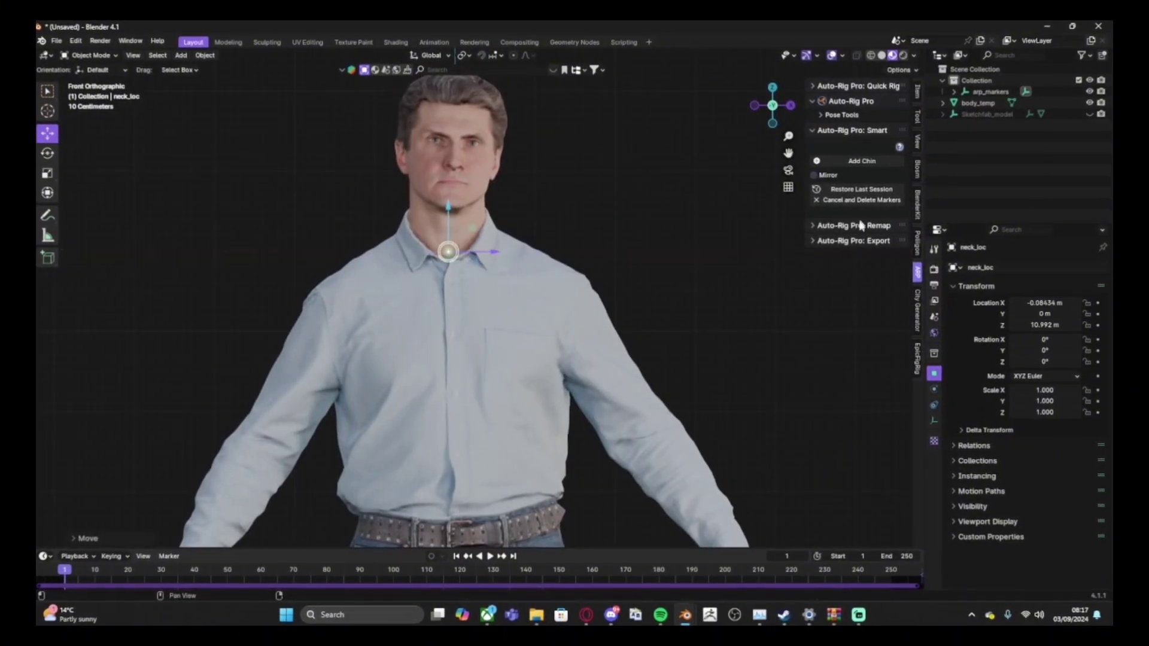
left_click(448, 204)
Align the chin and neck markers in depth with the character's neck in the side view
key("ctrl+KP_3")
scroll(599, 228, "up", 2)
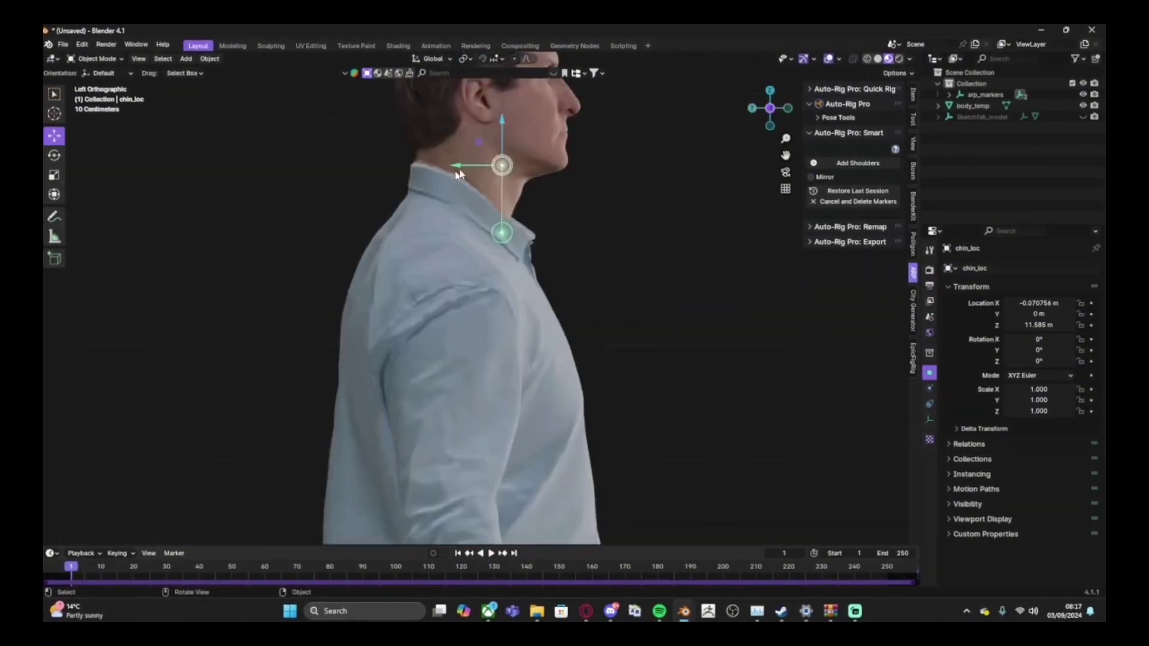
left_click_drag(456, 169, 512, 169)
left_click(502, 233)
left_click_drag(454, 233, 431, 232)
Add the shoulder markers from the front view and adjust their depth from the side
key("KP_1")
scroll(519, 272, "down", 2)
left_click(859, 163)
left_click(576, 312)
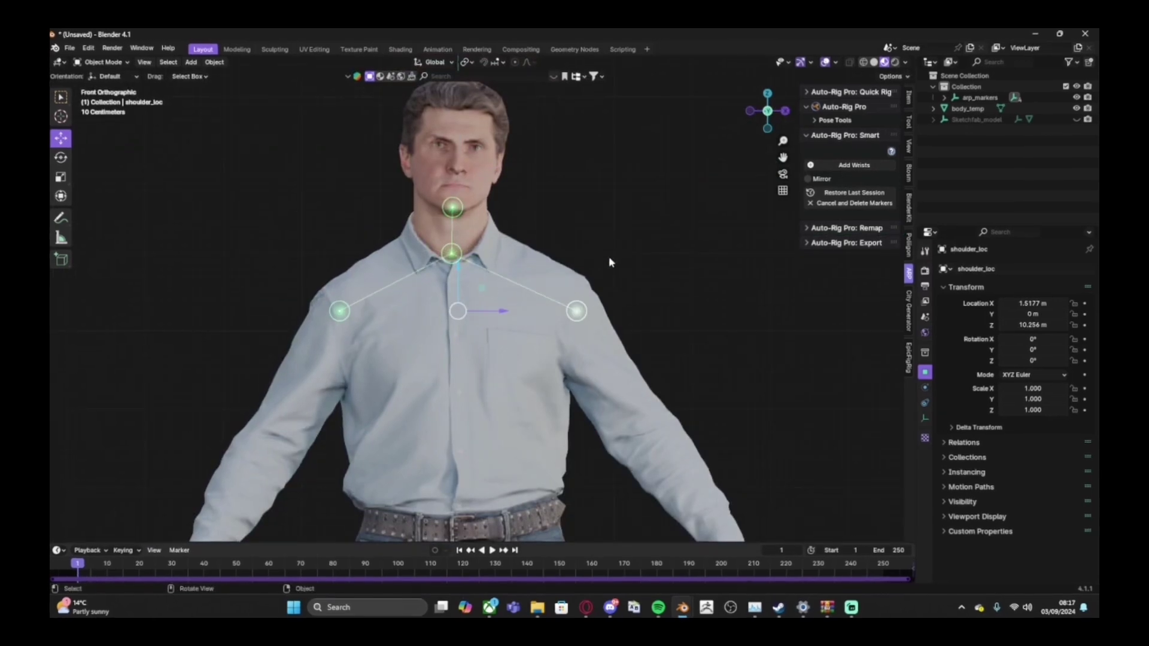
key("ctrl+KP_3")
left_click_drag(414, 312, 410, 311)
Add the wrist markers and lower both of them to wrist height in the front view
key("KP_1")
left_click(844, 166)
left_click(714, 453)
scroll(740, 386, "down", 2)
middle_click_drag(739, 384, 728, 300, "shift")
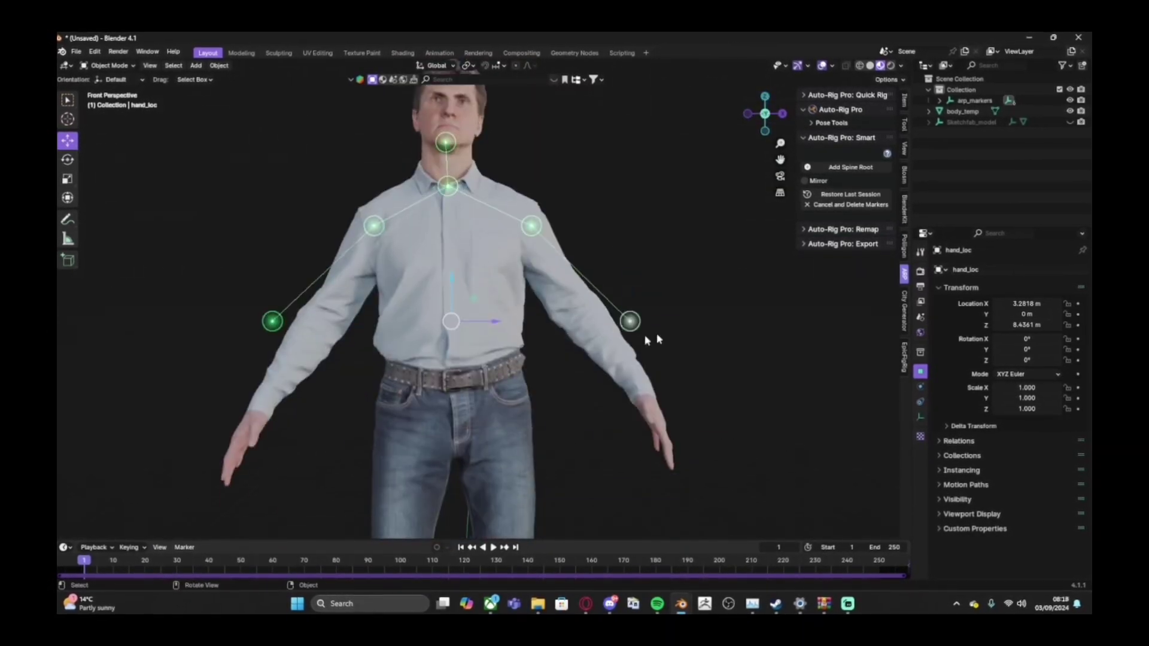
left_click(631, 325)
left_click_drag(627, 278, 627, 339)
left_click_drag(672, 383, 679, 383)
left_click(275, 326)
left_click_drag(279, 279, 279, 348)
Add the spine root marker at the pelvis and align its depth from the side view
left_click(858, 170)
left_click(453, 414)
key("ctrl+KP_3")
left_click_drag(451, 416, 433, 415)
Shift a wrist marker forward in the side view so it sits on the wrist
left_click(493, 390)
scroll(505, 407, "up", 4)
middle_click_drag(507, 409, 492, 294, "shift")
left_click_drag(450, 374, 519, 373)
key("KP_3")
left_click(477, 353)
left_click(459, 372)
Fine-tune the depth of both wrist markers using the opposite side views
key("KP_1")
scroll(455, 365, "down", 2)
key("ctrl+KP_3")
scroll(446, 368, "up", 2)
left_click_drag(446, 373, 466, 372)
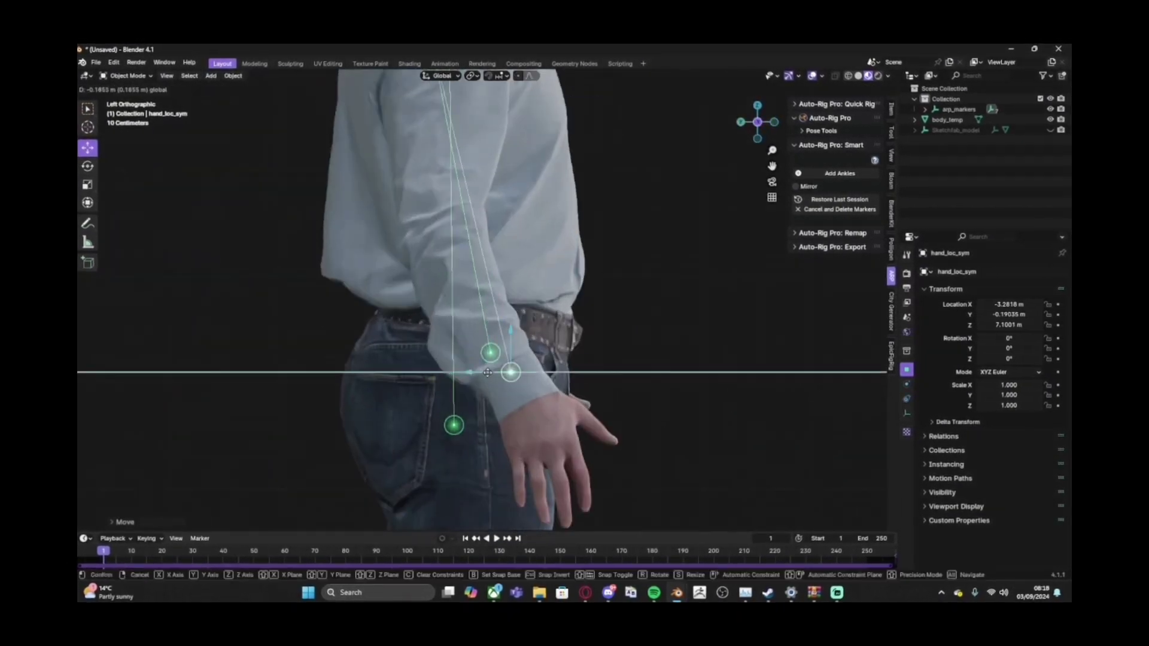
key("KP_1")
left_click(793, 352)
key("KP_3")
left_click_drag(480, 308, 480, 331)
Add the ankle markers and move each one down and inward onto its ankle in the front view
key("KP_1")
scroll(644, 306, "down", 5)
left_click(838, 174)
left_click(575, 413)
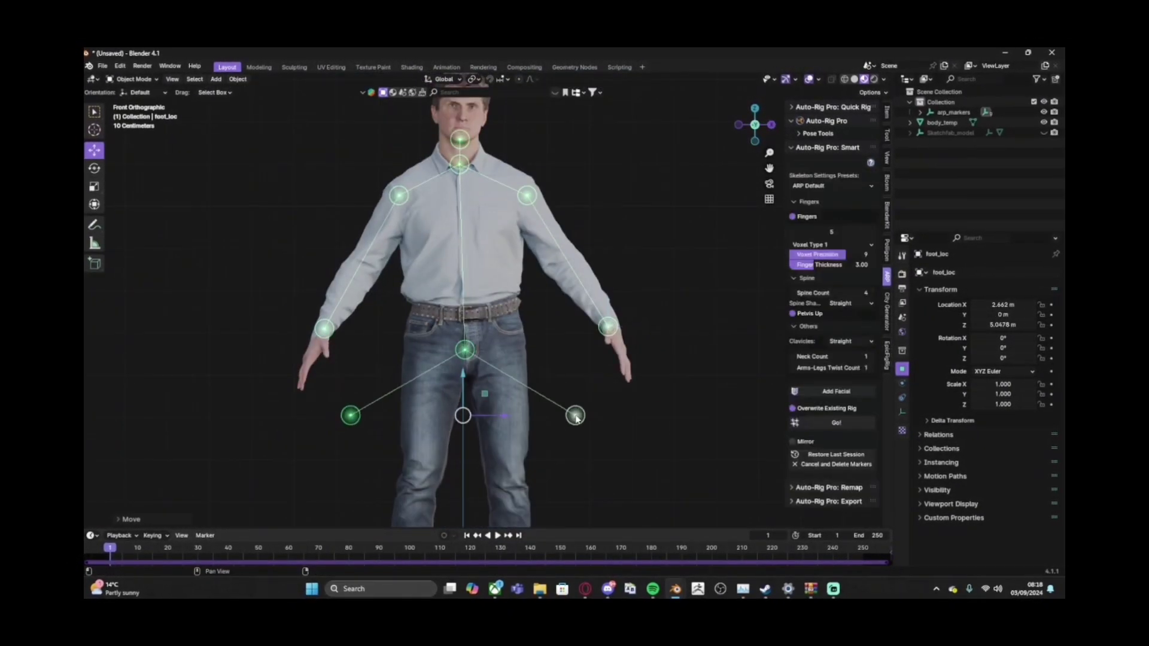
middle_click_drag(575, 413, 576, 331, "shift")
left_click_drag(470, 268, 469, 376)
left_click_drag(509, 405, 466, 405)
left_click(350, 407)
left_click_drag(388, 407, 471, 407)
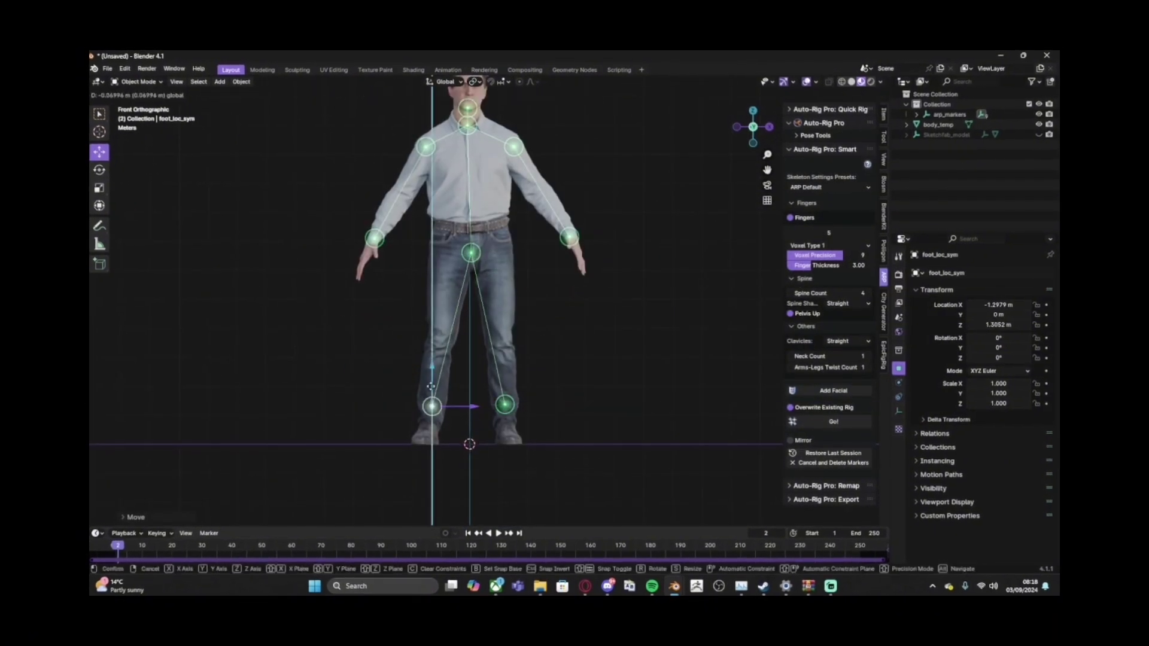
left_click(505, 404)
left_click_drag(506, 364, 506, 370)
Generate the skeleton from the placed markers and try to bind the character mesh to it
left_click(833, 422)
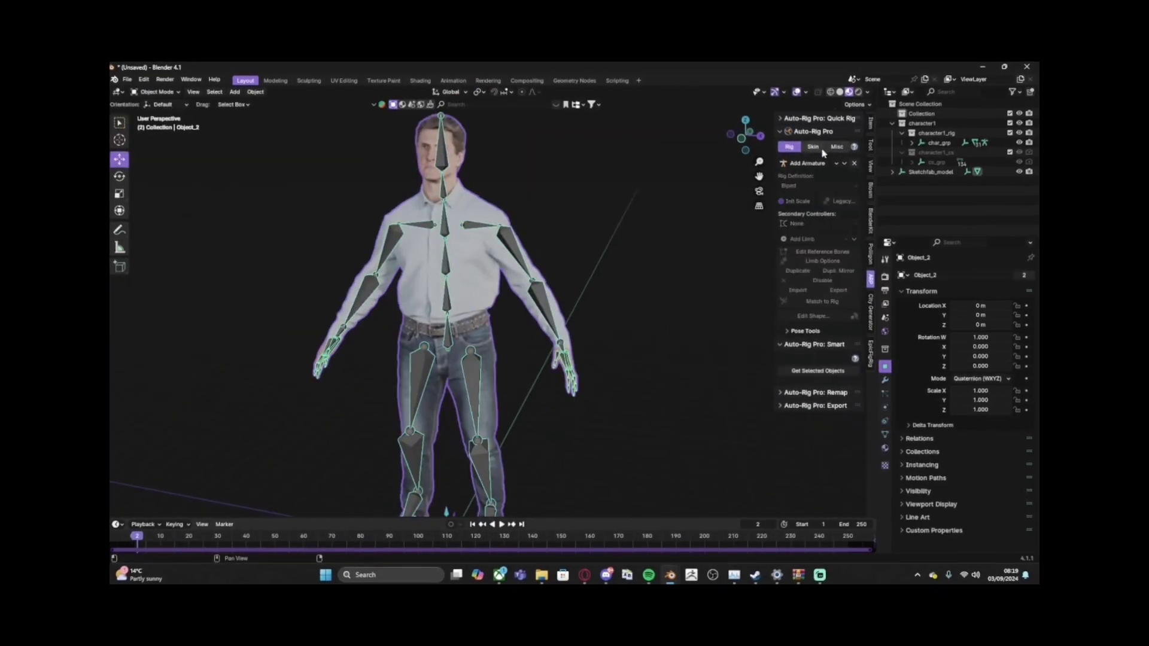
left_click(818, 149)
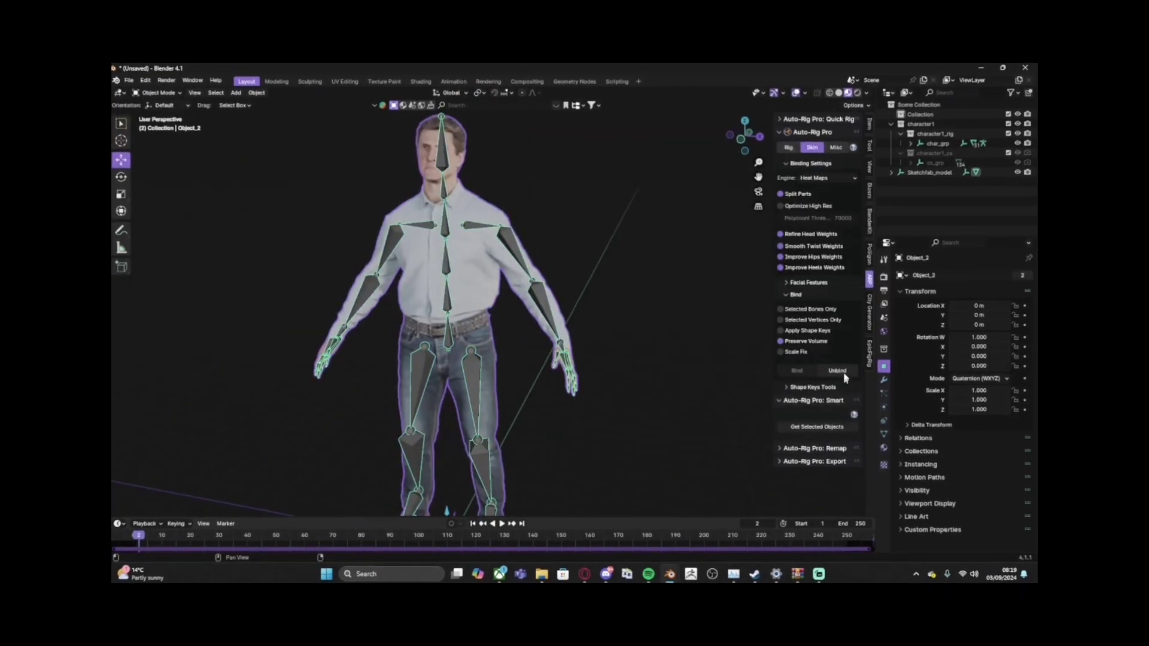
left_click(802, 372)
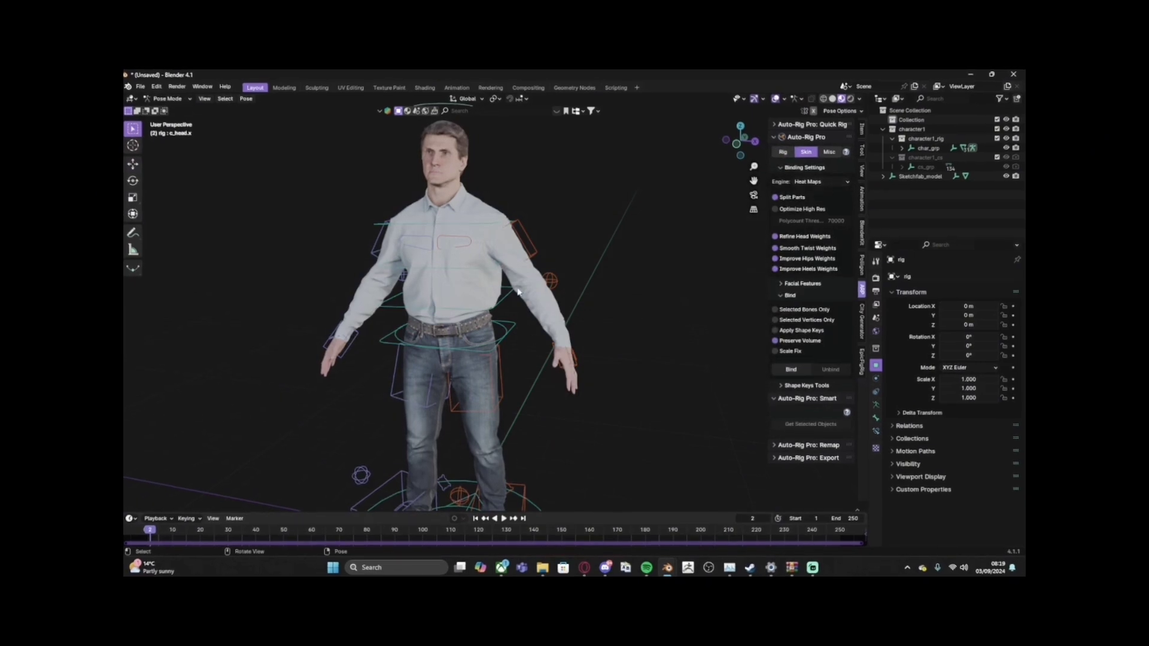
In Object Mode, select the character mesh together with the rig and bind them using the Heat Maps engine
left_click(155, 99)
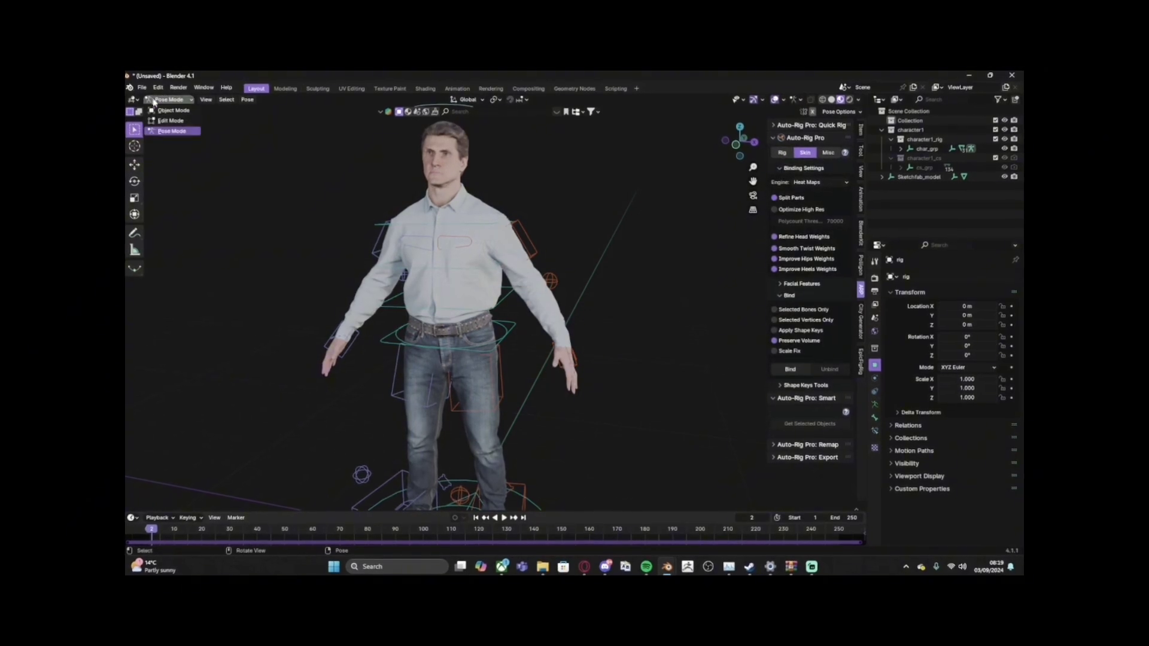
left_click(165, 110)
left_click(506, 257, "shift")
left_click(550, 281, "shift")
left_click(796, 371)
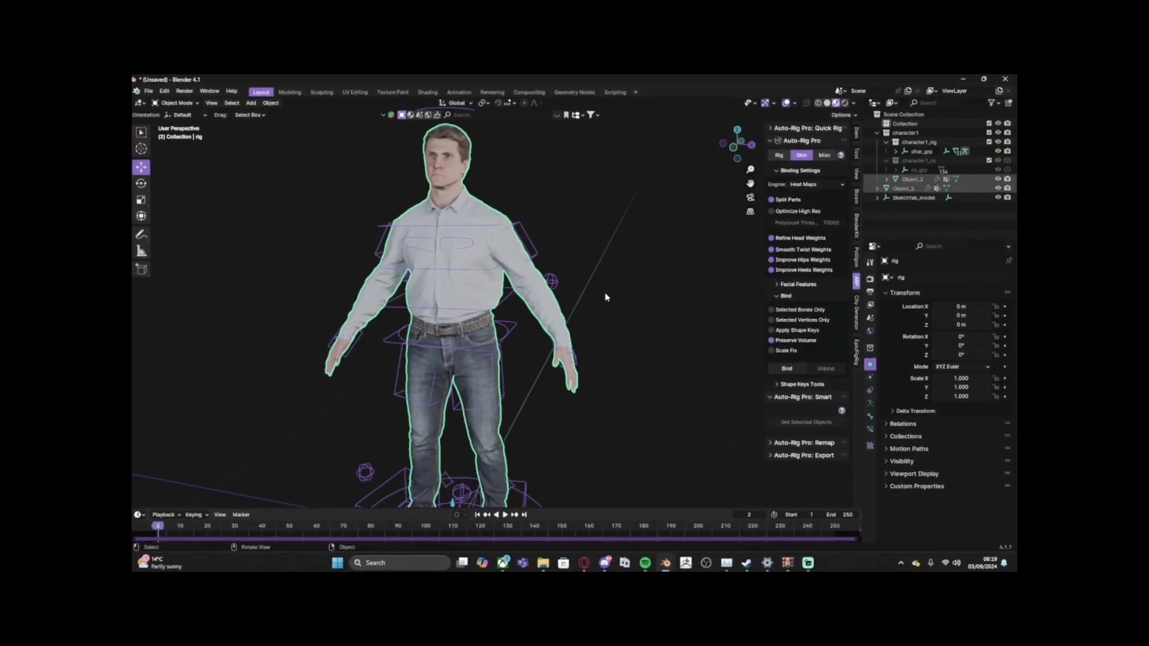
Switch the rig to Pose Mode and use the root master control to turn and lower the hips
key("ctrl+Tab")
left_click(465, 149)
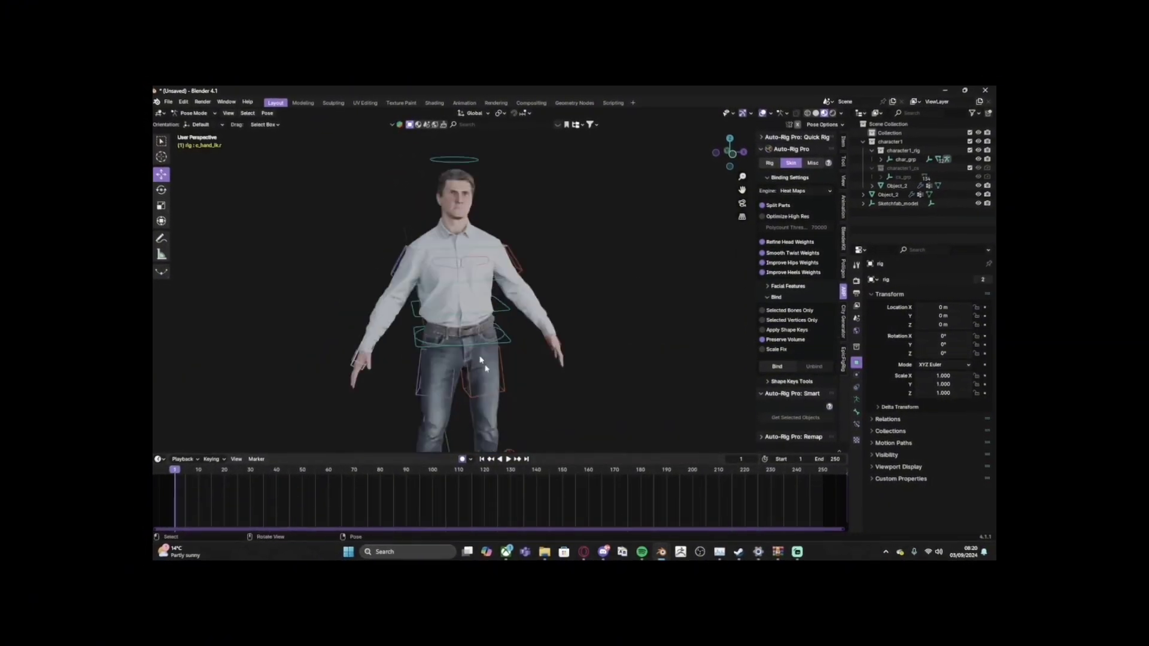
left_click(463, 371)
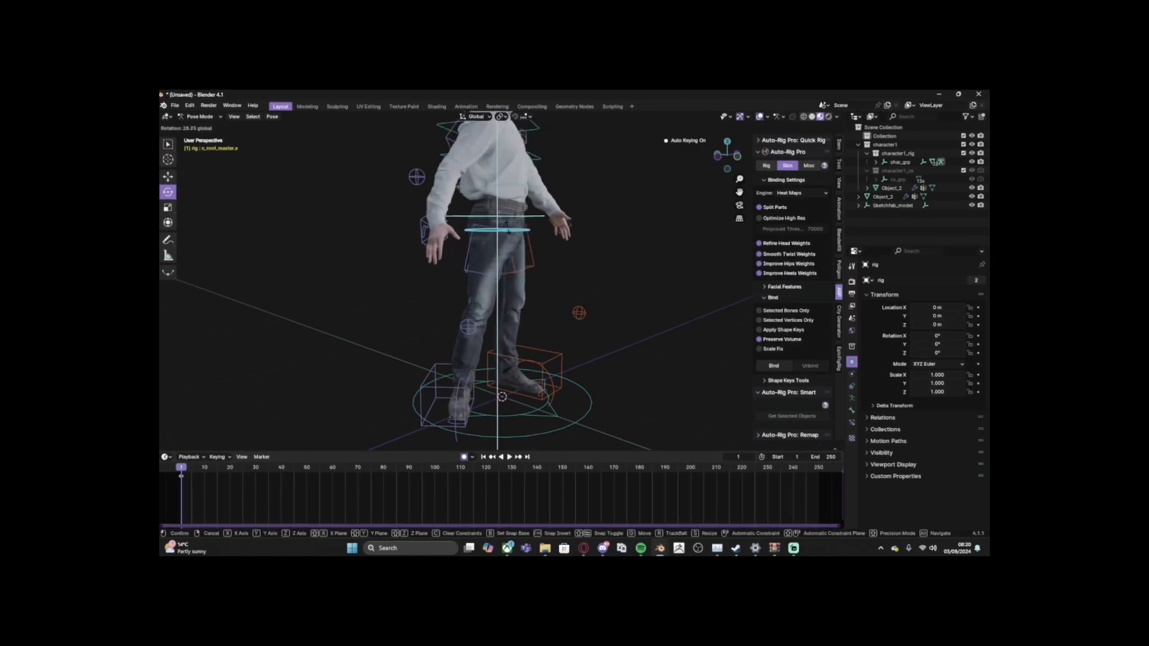
left_click(504, 356)
left_click_drag(506, 357, 530, 366)
left_click(506, 217)
left_click_drag(506, 217, 506, 240)
Refine the hip root position and reposition a leg control to shape the bent-knee stance
middle_click_drag(508, 251, 550, 288, "shift")
scroll(515, 299, "up", 2)
left_click(537, 268)
left_click_drag(538, 247, 542, 254)
left_click(585, 422)
middle_click_drag(557, 335, 575, 318)
left_click(547, 340)
left_click(178, 180)
left_click_drag(546, 340, 533, 359)
middle_click_drag(533, 360, 575, 413)
Rotate the control of the character's right arm to change the arm's pose
left_click(344, 326)
left_click(185, 197)
left_click_drag(347, 318, 389, 305)
Set the armature's viewport display to In Front so the right hand's finger controls can be selected
scroll(359, 311, "up", 6)
left_click(444, 274)
left_click(837, 406)
middle_click_drag(443, 275, 515, 311)
left_click(869, 446)
scroll(860, 413, "down", 5)
left_click(862, 320)
left_click(831, 393)
key("s")
left_click(511, 307)
key("ctrl+z")
key("s")
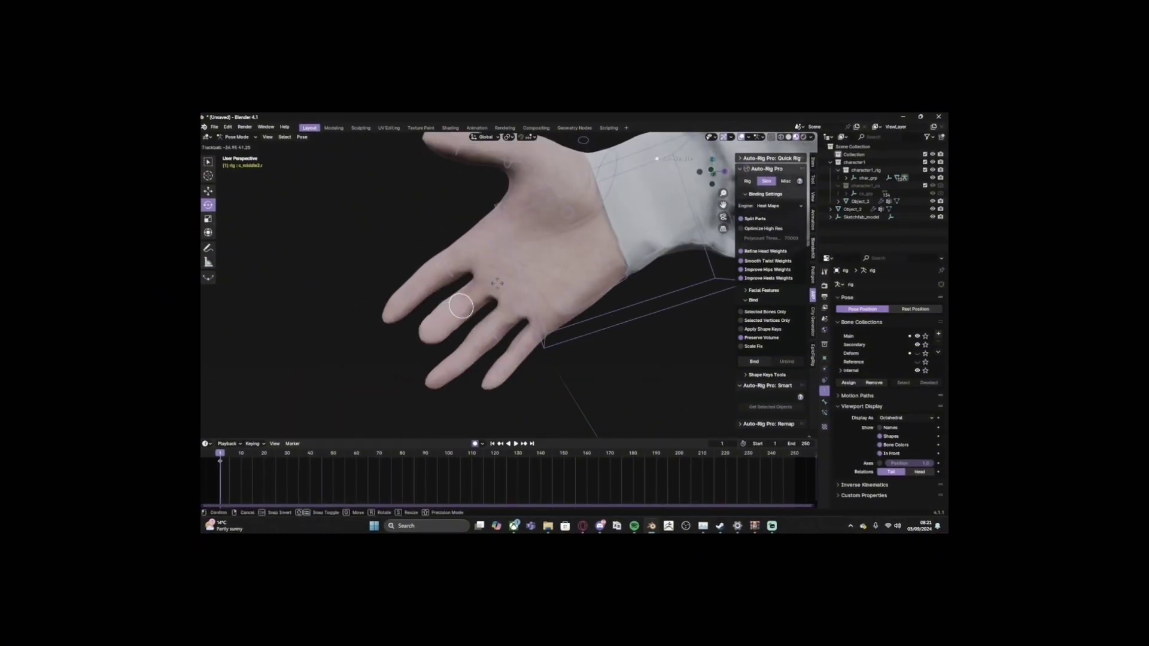
right_click(490, 306)
Curl the right hand's middle and ring fingers toward the palm by rotating their bone controls
left_click(492, 294)
left_click_drag(503, 284, 522, 317)
left_click(514, 311)
middle_click_drag(527, 312, 569, 232)
left_click(522, 298)
key("r")
key("r")
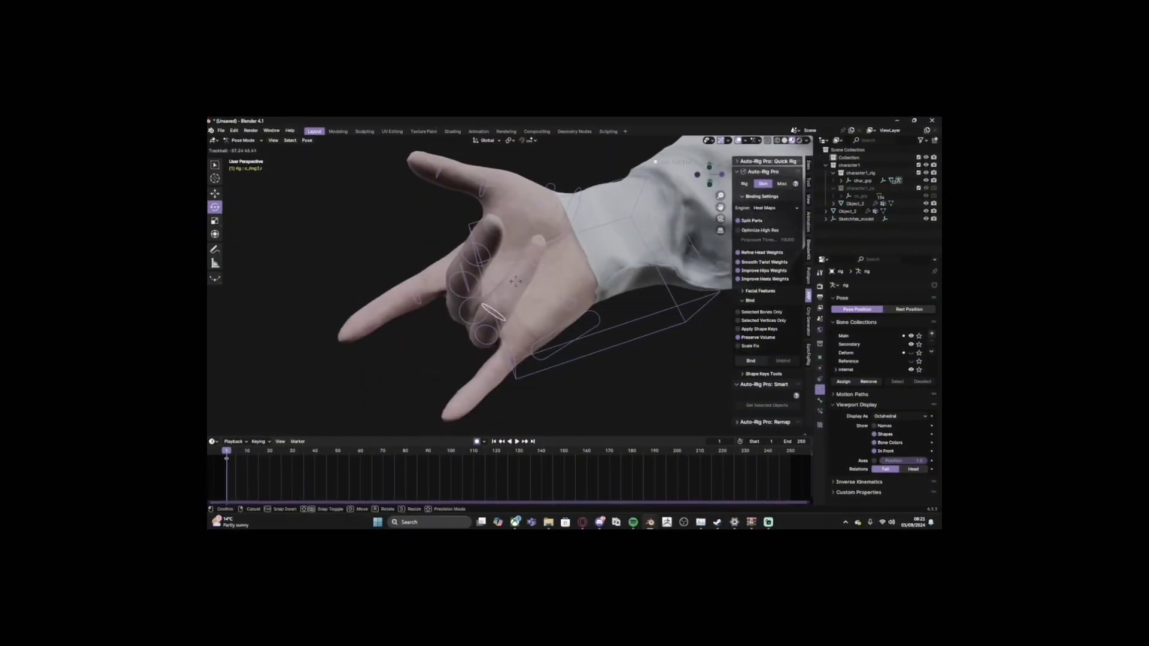
left_click(532, 287)
Tighten the curled fingers by trackball-rotating individual finger segments, including the middle finger's
left_click(464, 285)
key("r")
key("r")
left_click(466, 283)
middle_click_drag(473, 284, 425, 264)
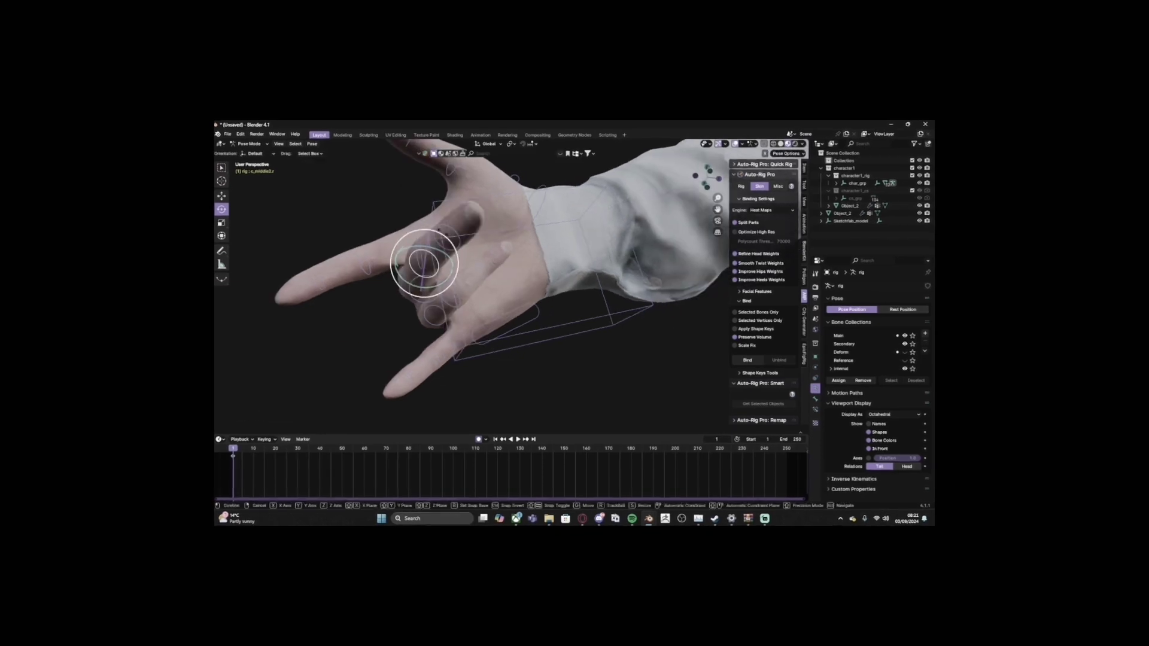
left_click(460, 250)
key("r")
key("r")
left_click(426, 262)
Hide the viewport overlays to inspect the posed character, and show them again
left_click(736, 143)
scroll(479, 287, "down", 8)
middle_click_drag(503, 288, 577, 294)
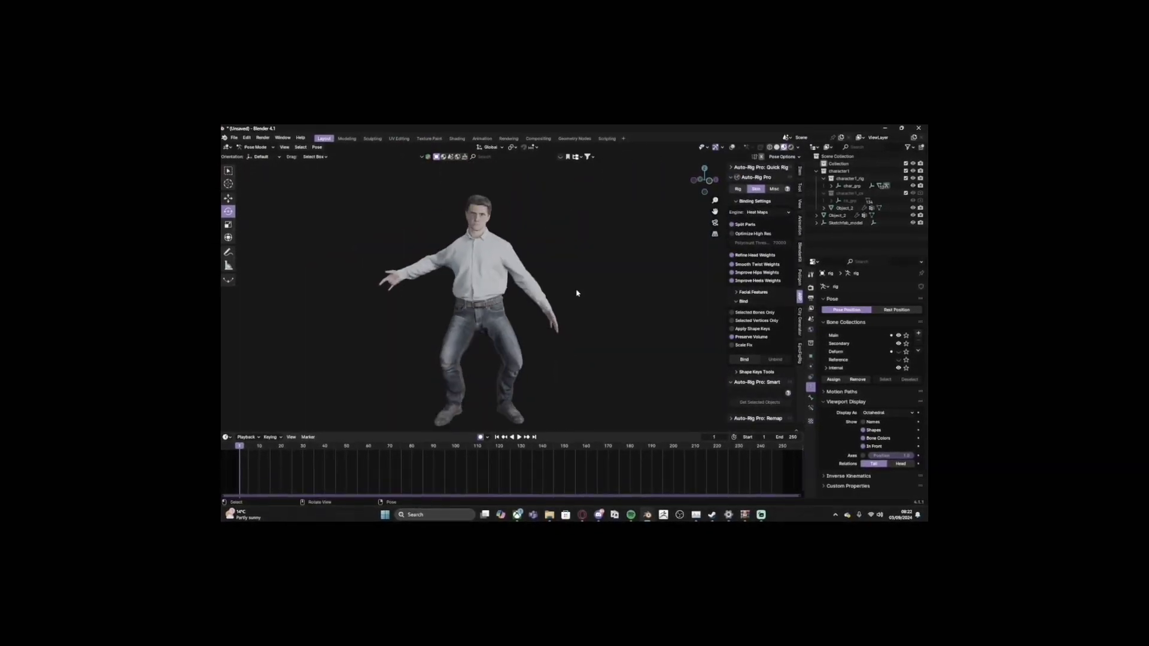
left_click(731, 148)
Return to Object Mode and add a camera to the scene
scroll(479, 288, "down", 2)
left_click(258, 148)
left_click(258, 158)
key("shift+a")
left_click(436, 290)
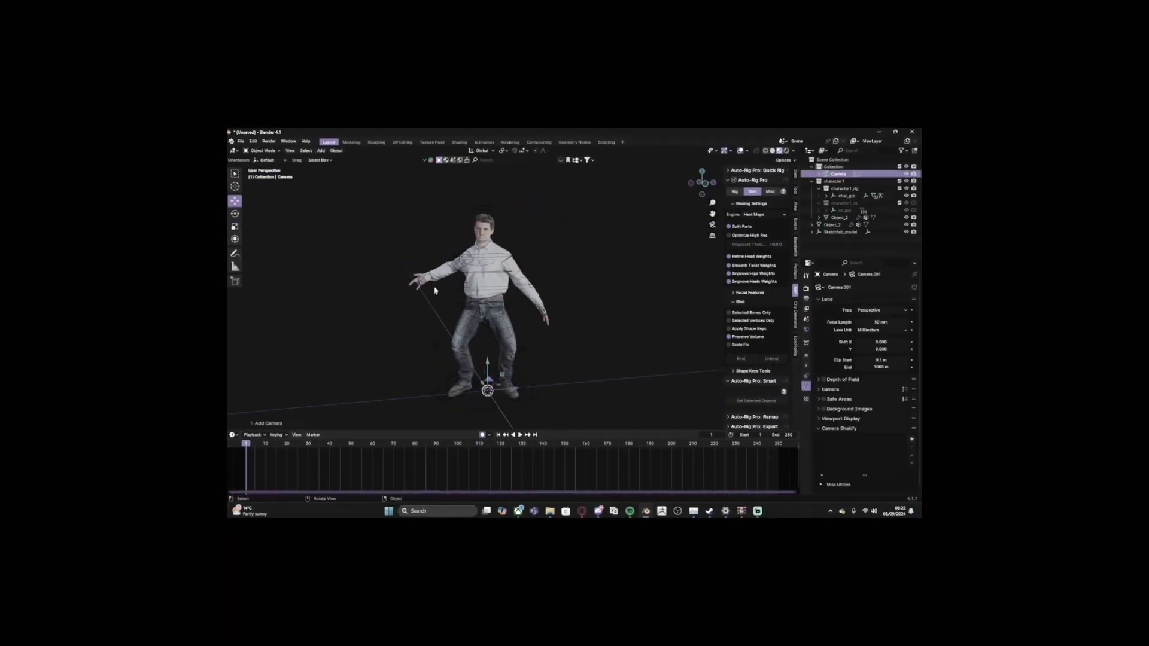
Frame the posed character and align the camera to the current view
middle_click_drag(641, 235, 598, 231)
scroll(598, 231, "up", 2)
key("ctrl+alt+KP_0")
left_click(641, 243)
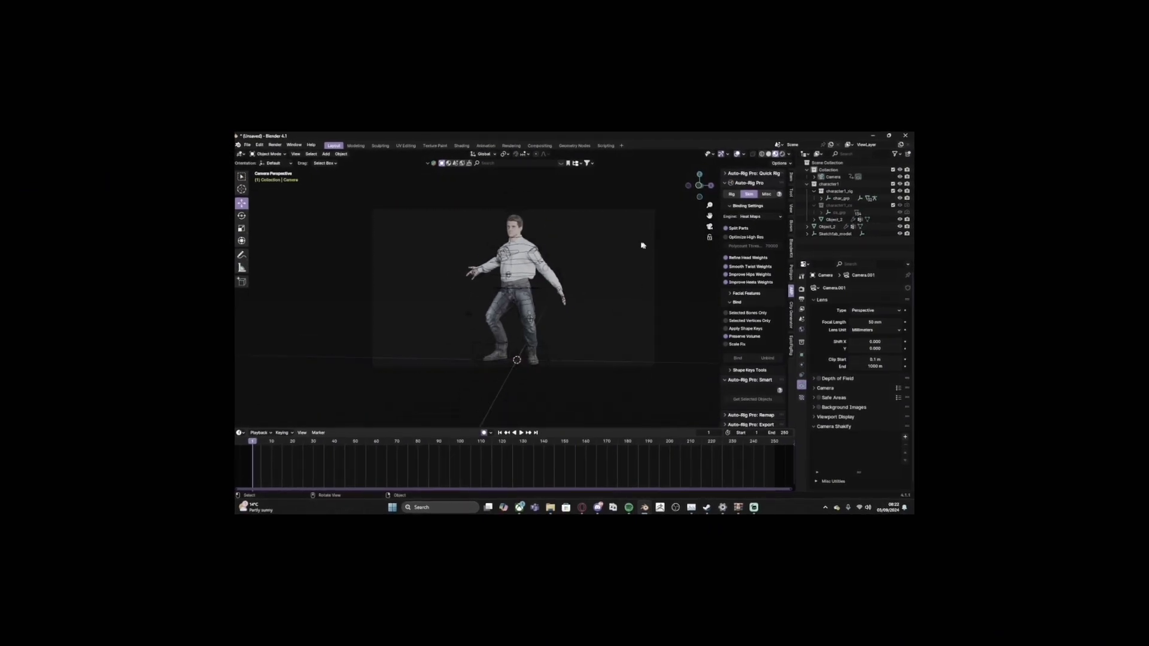
scroll(637, 244, "up", 3)
left_click(472, 261)
scroll(459, 253, "down", 4)
left_click(475, 188)
right_click(475, 187)
Select the character's rig, switch it to Pose Mode and make the Rotate tool active
left_click(513, 251)
left_click(519, 359)
key("ctrl+Tab")
left_click(243, 216)
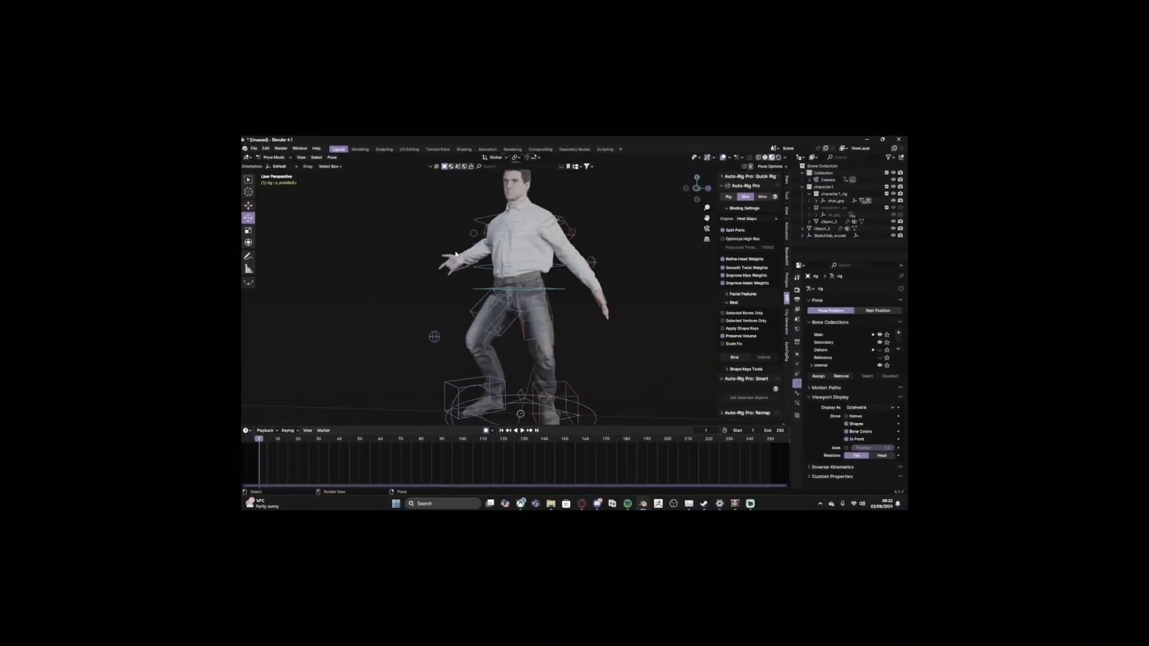
Rotate the character's root control at the hips around frame 9, with auto keying on
left_click(443, 253)
left_click(251, 206)
scroll(387, 296, "down", 3)
middle_click_drag(387, 296, 431, 270)
left_click(520, 291)
left_click(250, 219)
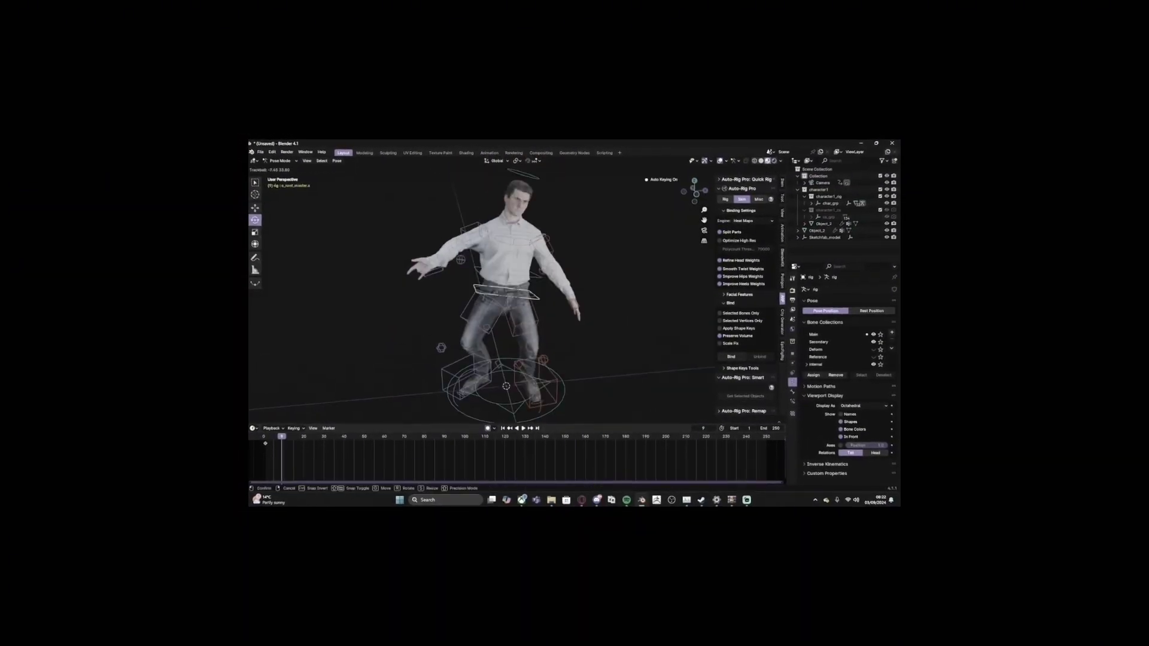
left_click_drag(521, 311, 541, 308)
middle_click_drag(542, 308, 544, 307)
Move the character's left hand control to a raised position and select the head control for rotation
left_click(579, 311)
left_click(257, 208)
left_click_drag(578, 311, 611, 262)
left_click(257, 220)
left_click(518, 186)
Move the right hand control in toward the chest and turn the left hand outward
middle_click_drag(518, 240, 479, 239)
left_click(470, 248)
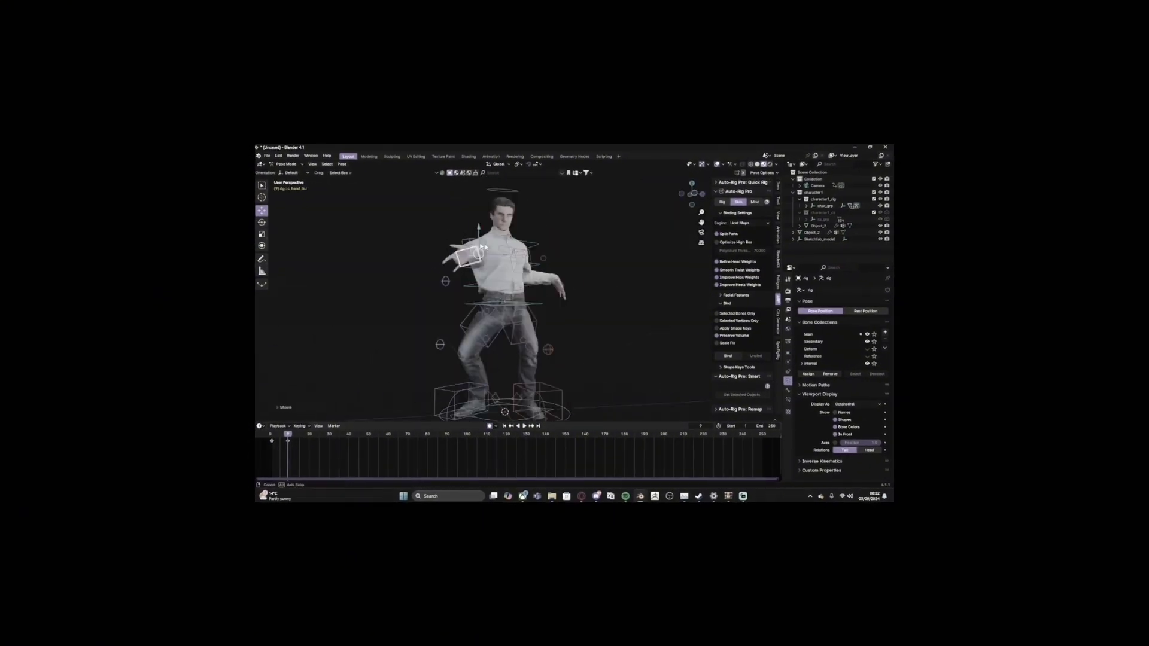
left_click_drag(461, 260, 479, 254)
left_click(585, 279)
left_click_drag(585, 279, 601, 264)
Hide the viewport overlays, play the pose animation to check the motion, and show the overlays again
left_click(717, 165)
scroll(526, 263, "up", 2)
key("space")
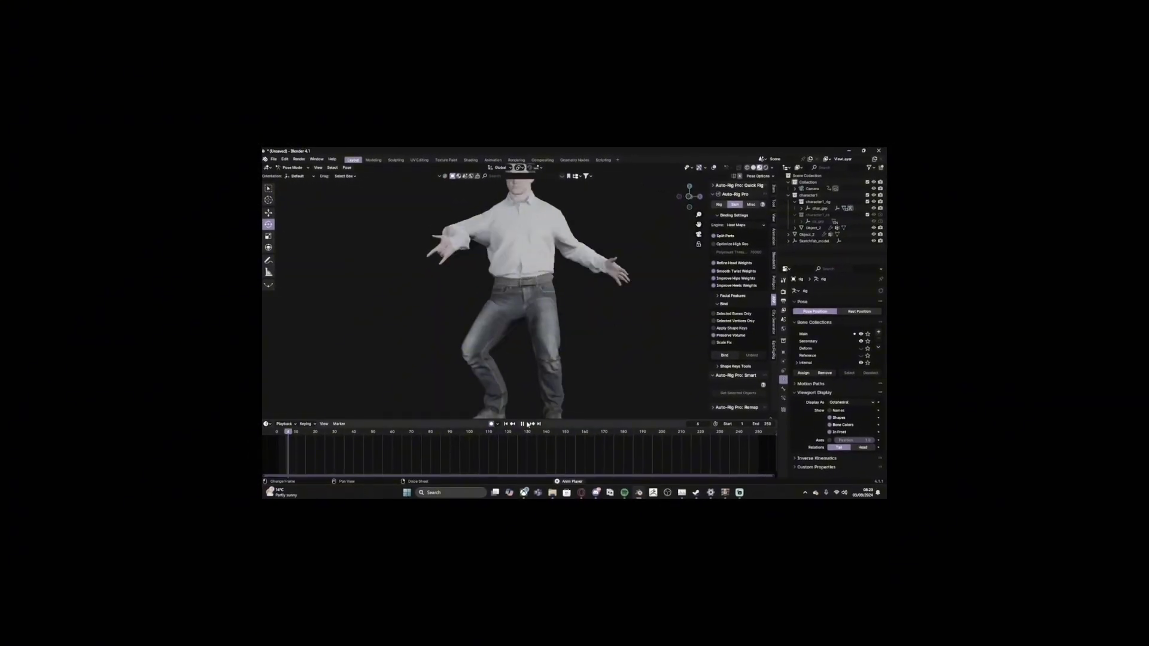
key("space")
middle_click_drag(557, 248, 512, 291)
left_click(713, 169)
Trackball-rotate the right hand control on an in-between frame around frame 5
left_click_drag(311, 431, 279, 431)
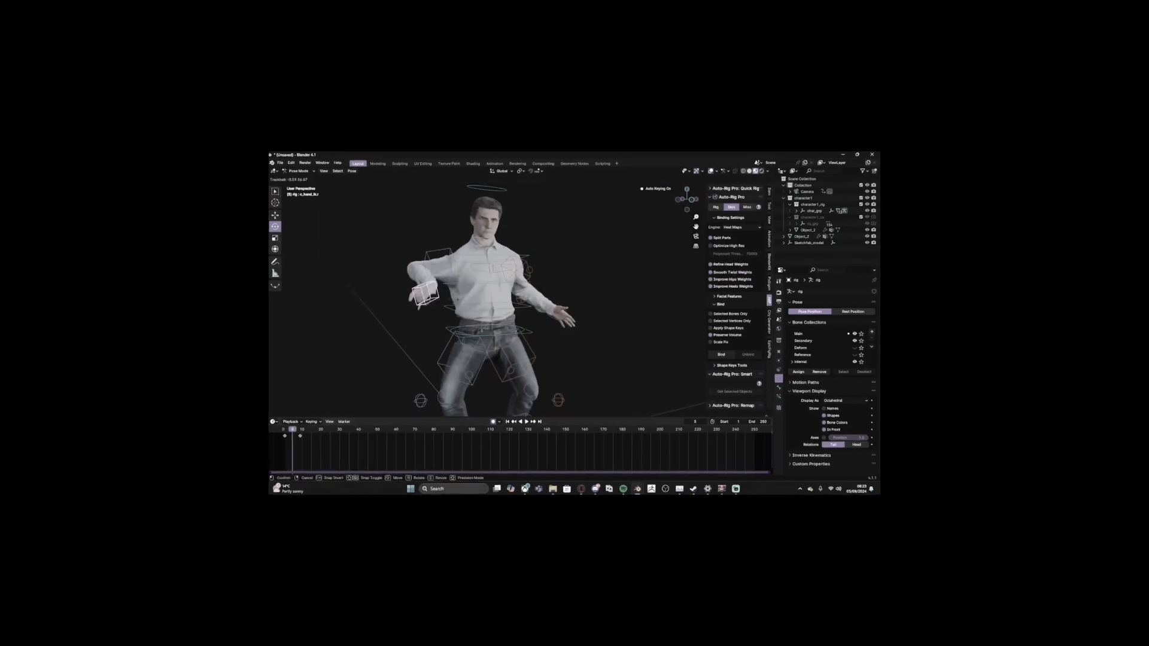
left_click(400, 304)
left_click_drag(400, 302, 418, 288)
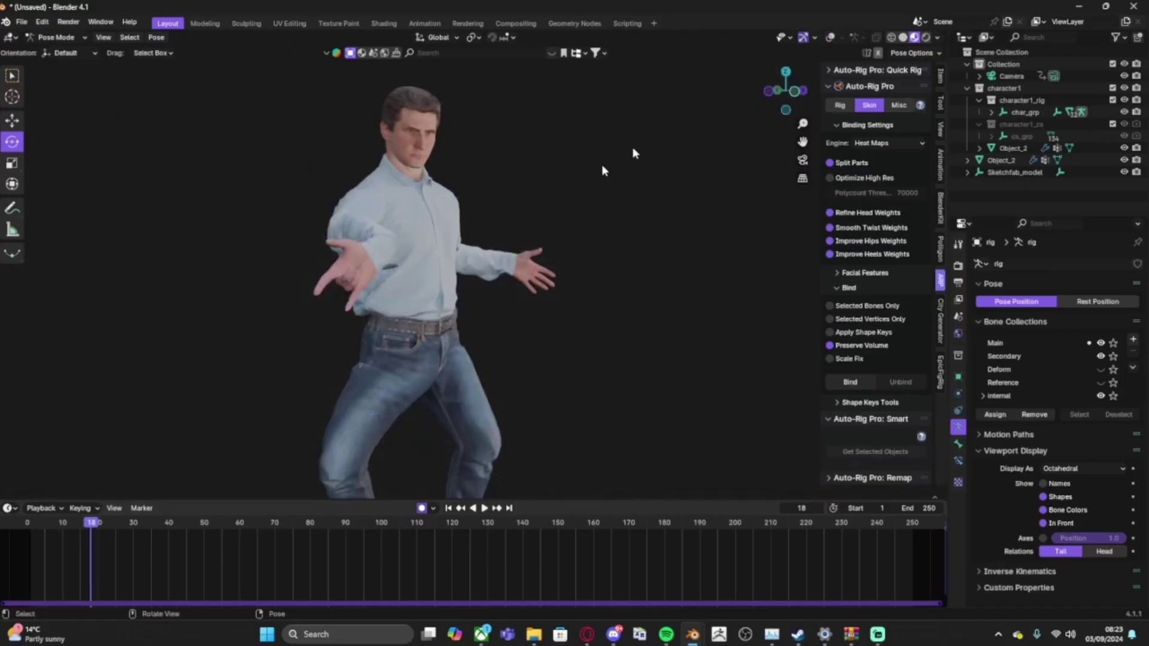
Show the viewport overlays in Object Mode, place the 3D cursor on the right wrist and deselect the rig
middle_click_drag(603, 170, 485, 145)
middle_click_drag(484, 145, 492, 147)
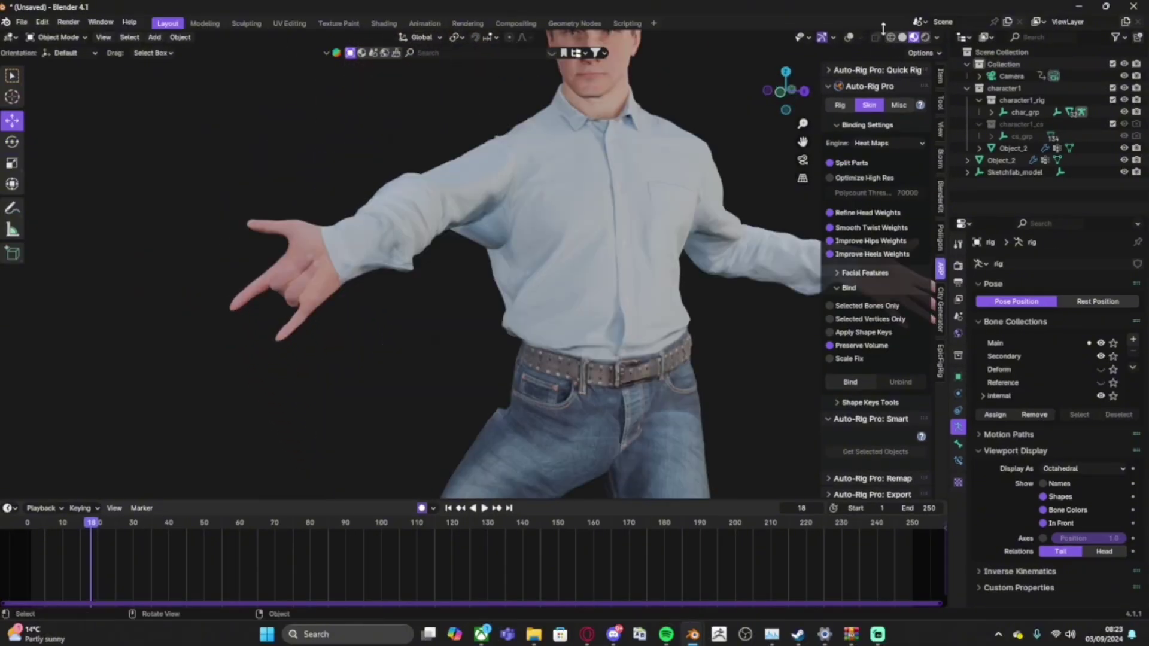
left_click(850, 37)
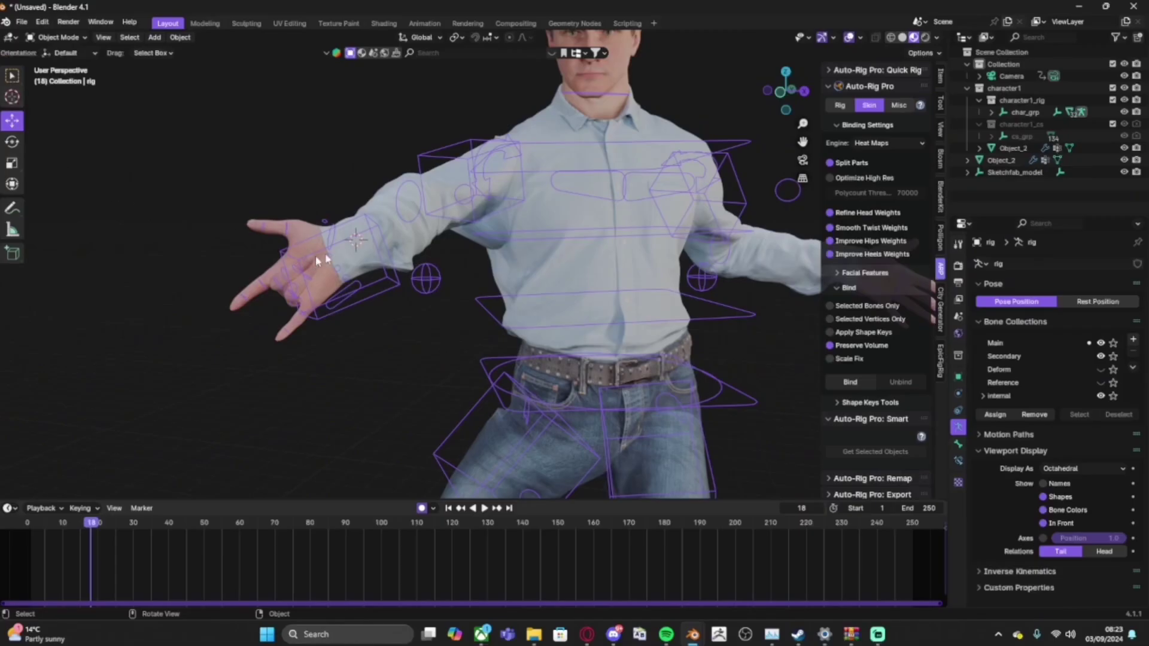
mouse_move(352, 260)
middle_mouse_down()
mouse_move(374, 267)
mouse_move(346, 261)
middle_mouse_up()
left_click(299, 142)
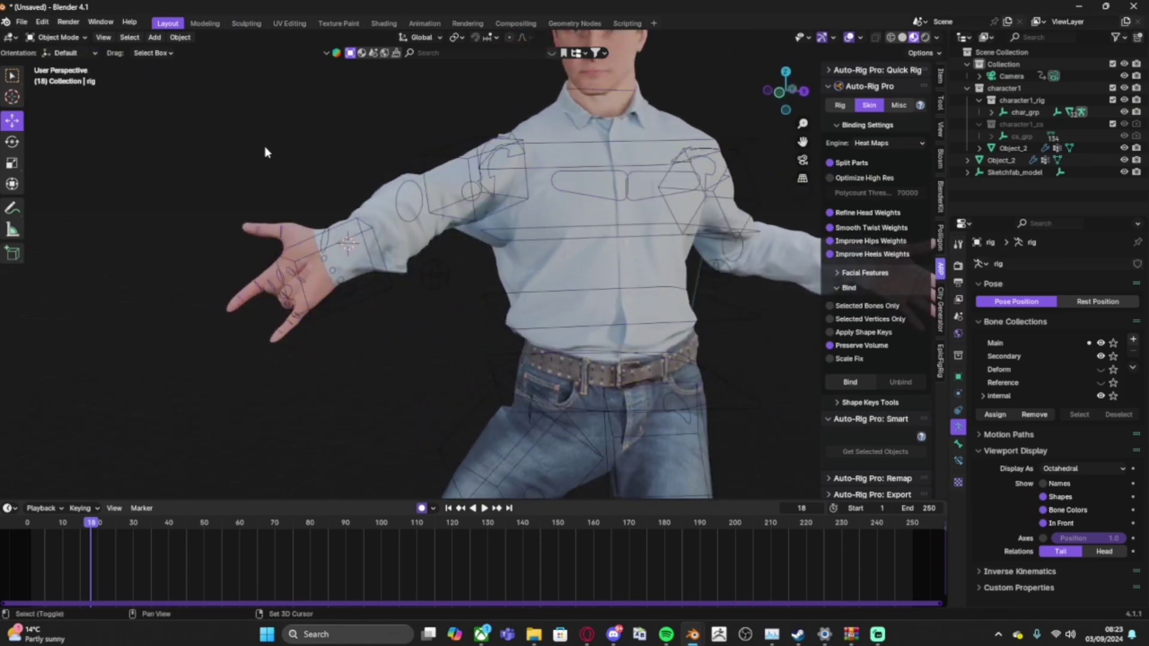
Add a mesh plane at the 3D cursor on the wrist and scale it down
key("shift+a")
mouse_move(261, 169)
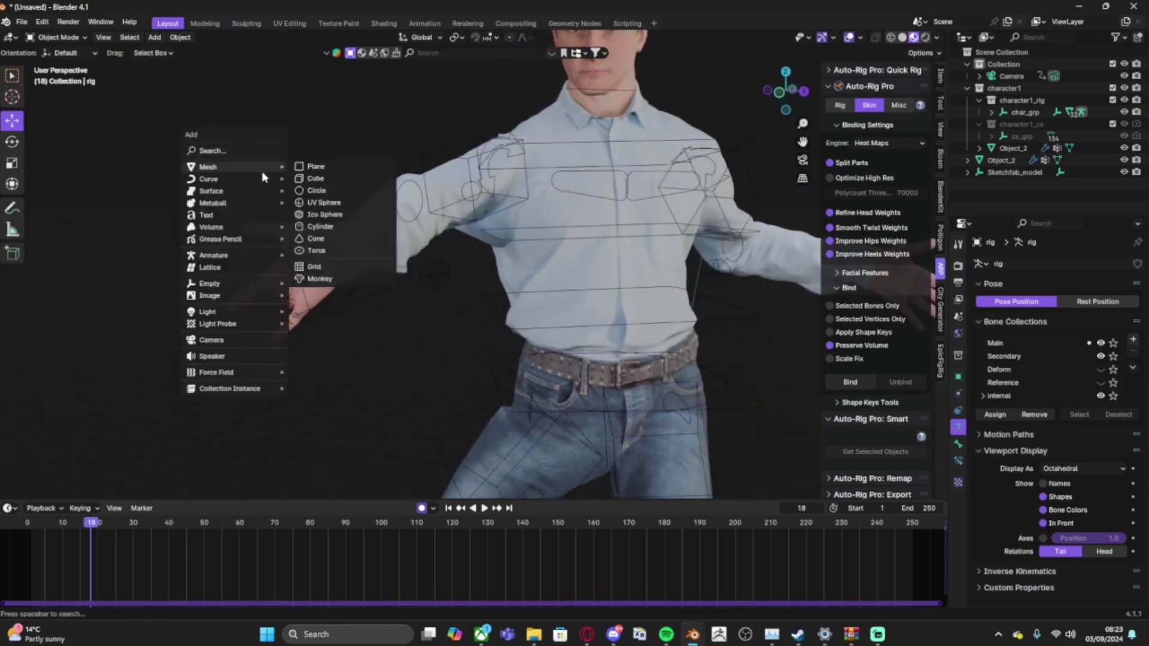
left_click(333, 166)
middle_click_drag(333, 167, 328, 199)
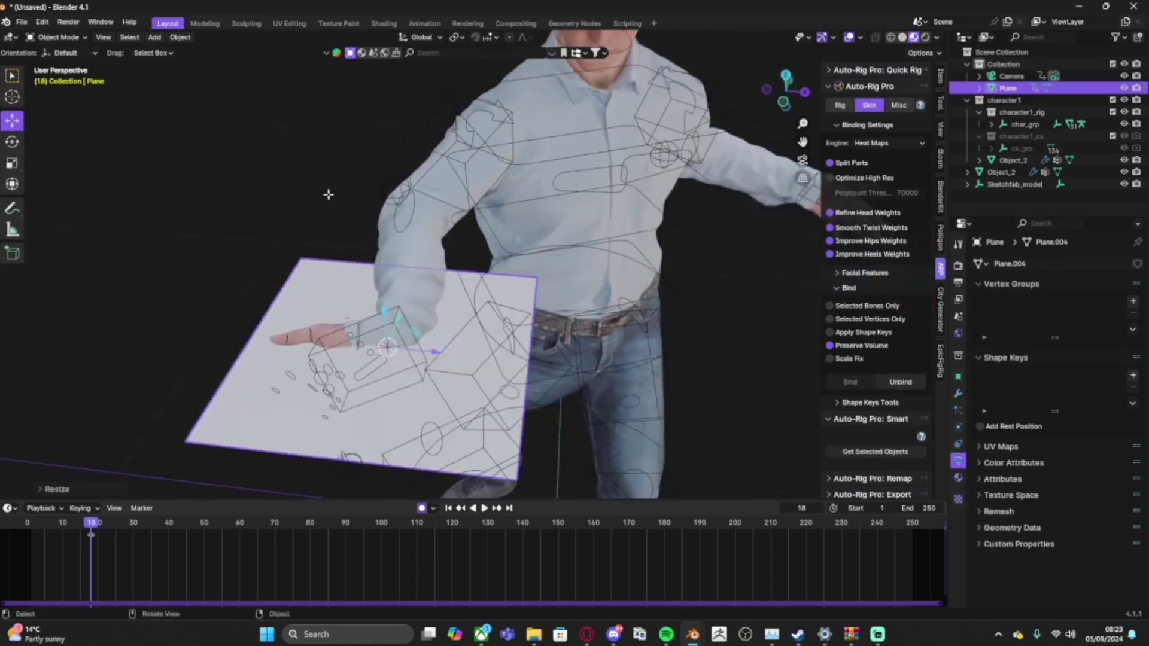
In Edit Mode, delete all of the plane's vertices except one
key("Tab")
left_click(577, 467)
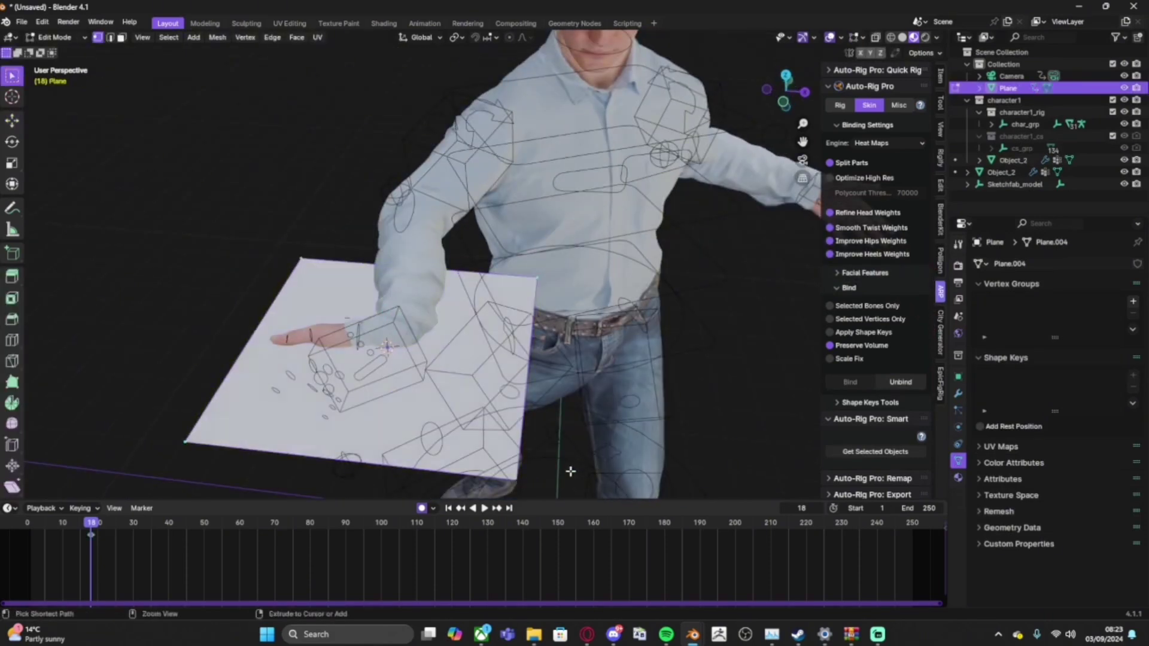
key("x")
left_click(323, 354)
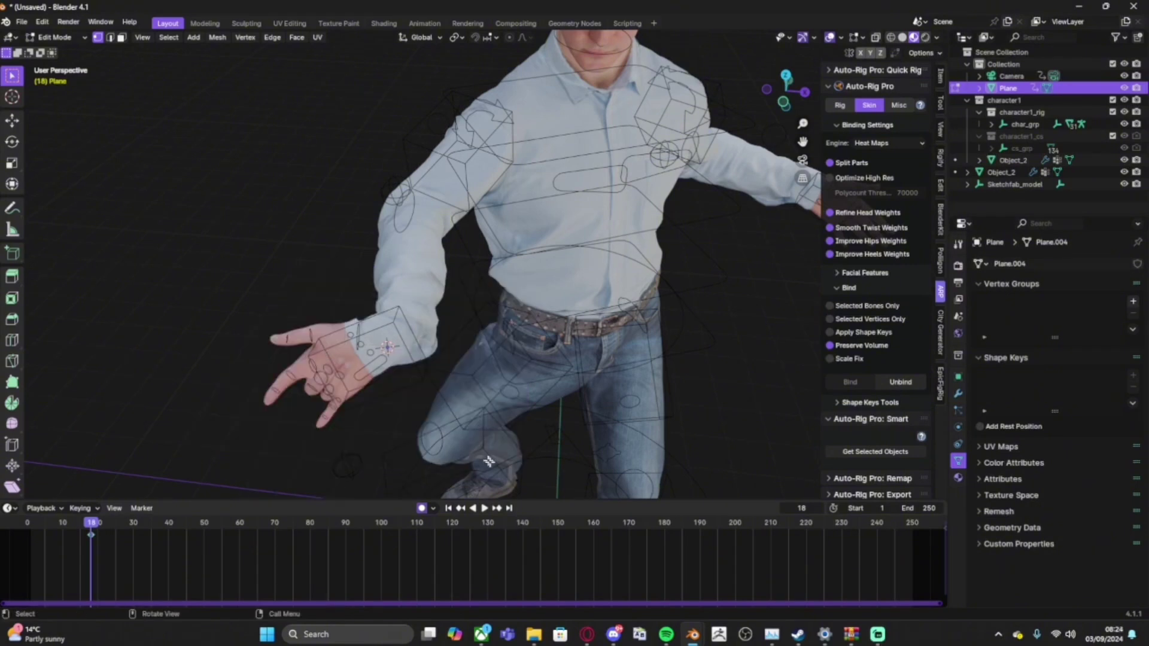
middle_click_drag(565, 487, 546, 447)
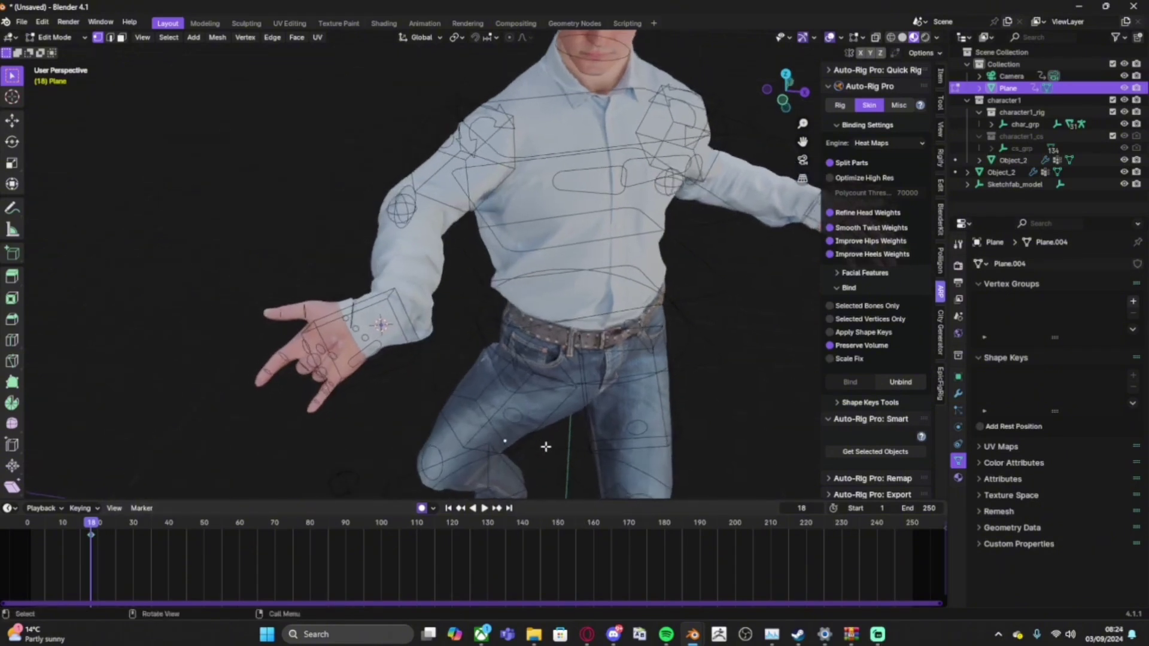
Snap the remaining vertex to the 3D cursor at the wrist and extrude it outward into a long edge
key("shift+s")
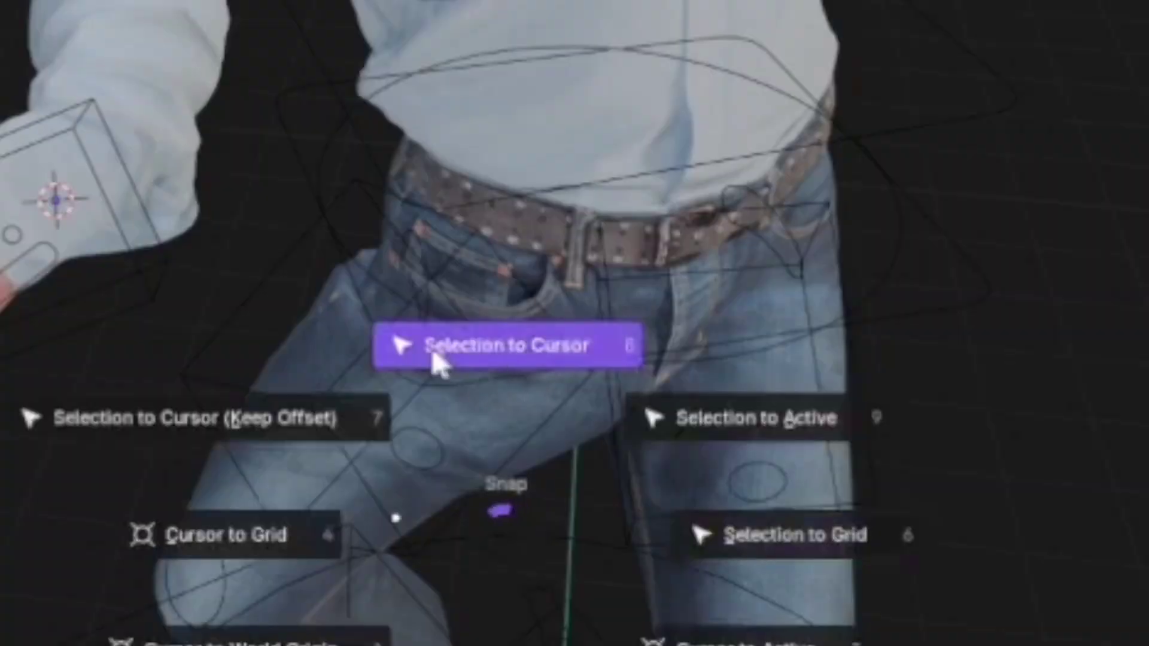
left_click(528, 344)
middle_click_drag(543, 361, 475, 303)
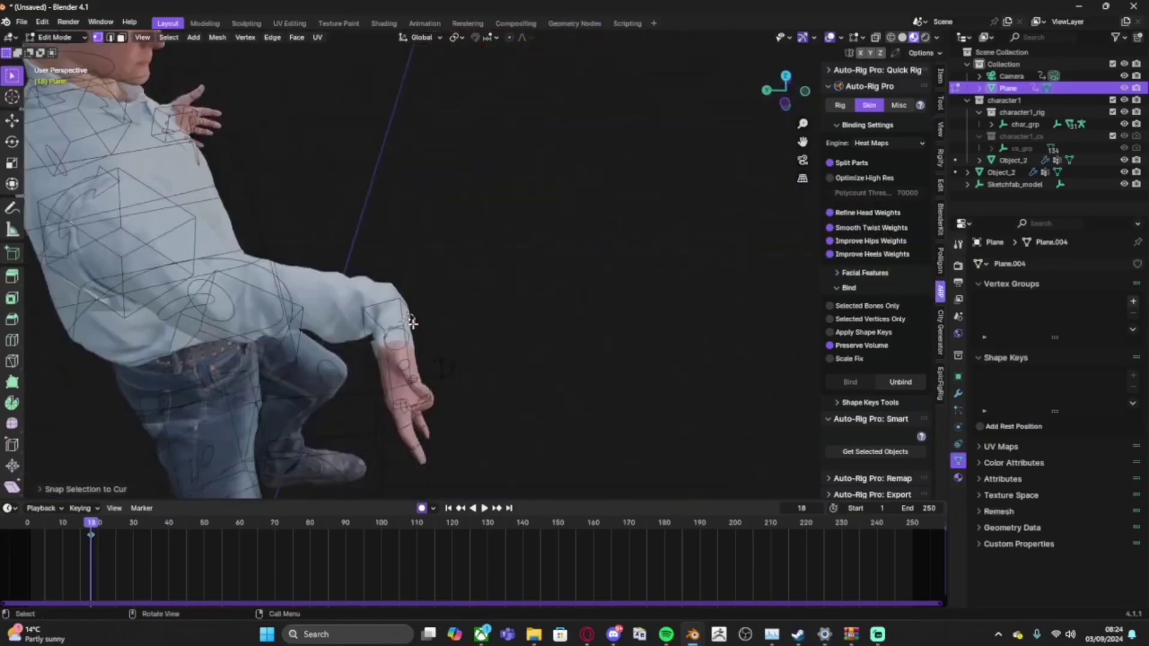
key("g")
left_click(771, 315)
middle_click_drag(771, 314, 663, 295, "shift")
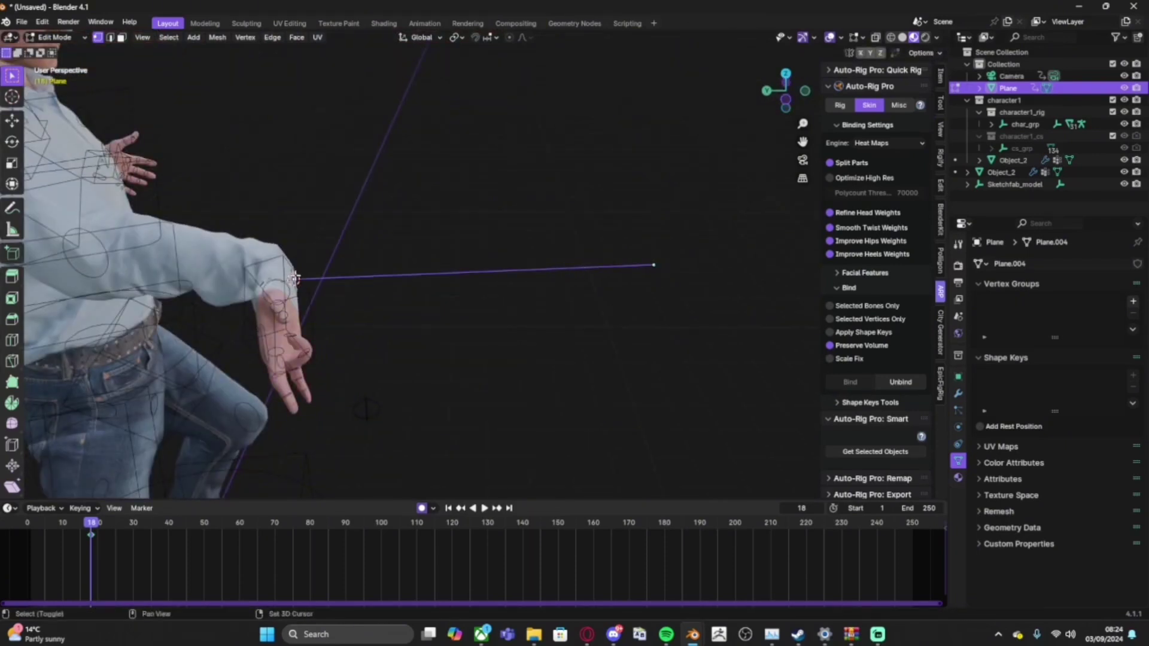
Subdivide the extruded edge three times
right_click(321, 281)
left_click(314, 298)
right_click(314, 298)
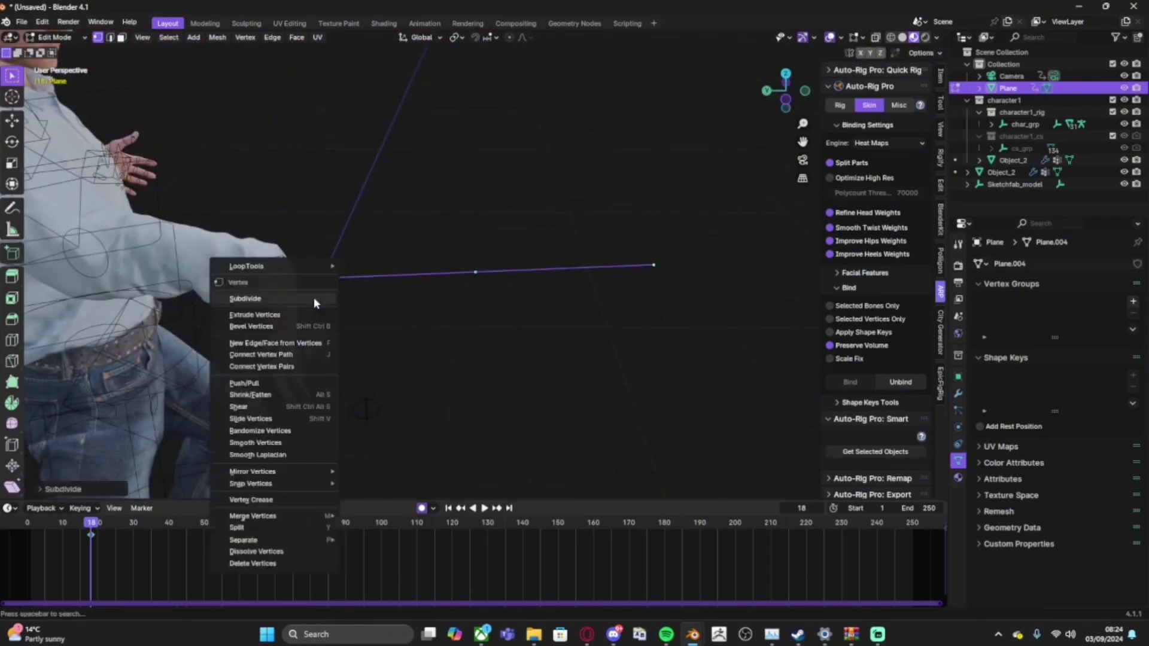
left_click(314, 298)
right_click(313, 298)
left_click(314, 298)
Hook the edge's wrist-end vertex and its far-end vertex each to a new object
left_click(296, 283)
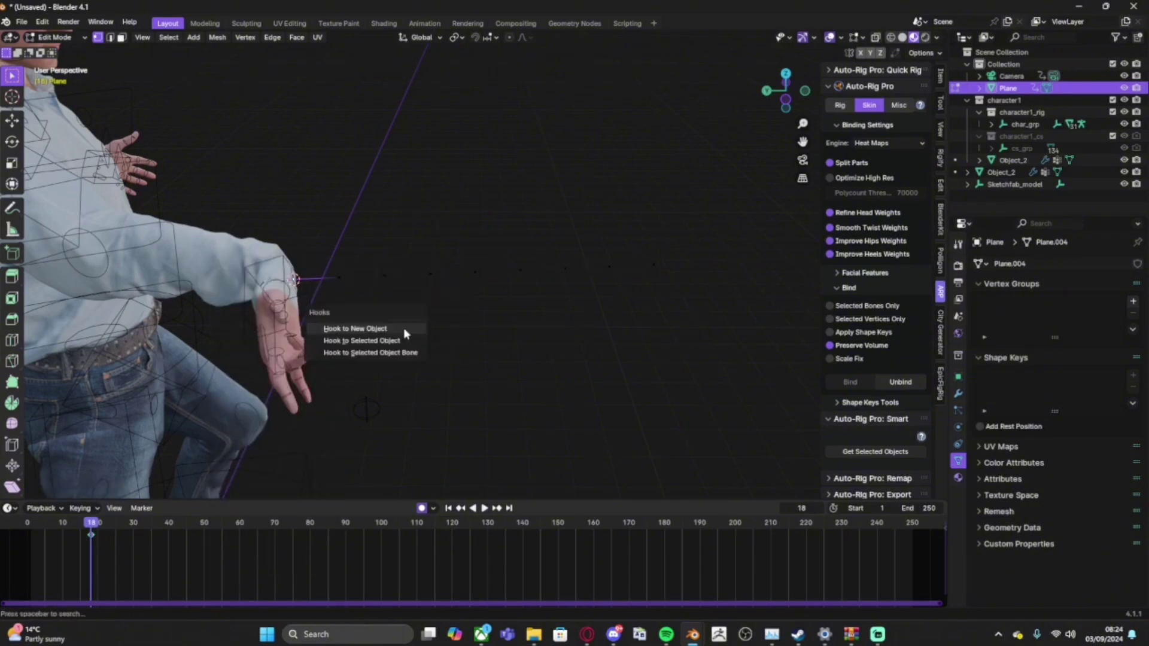
left_click(404, 328)
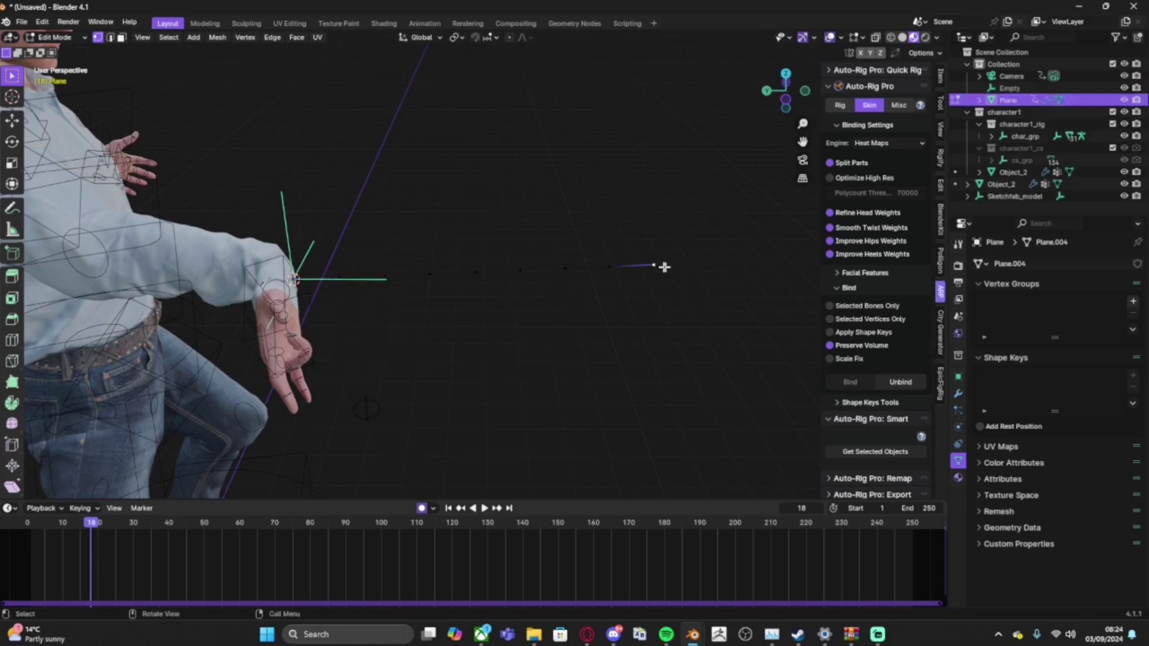
key("ctrl+h")
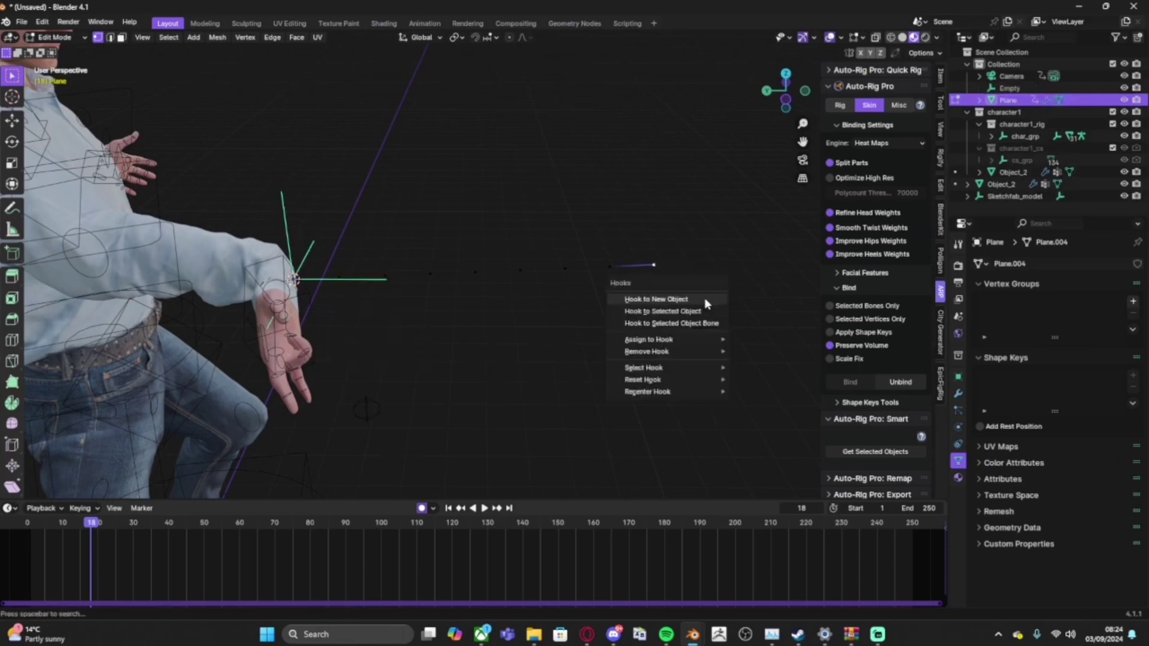
left_click(658, 300)
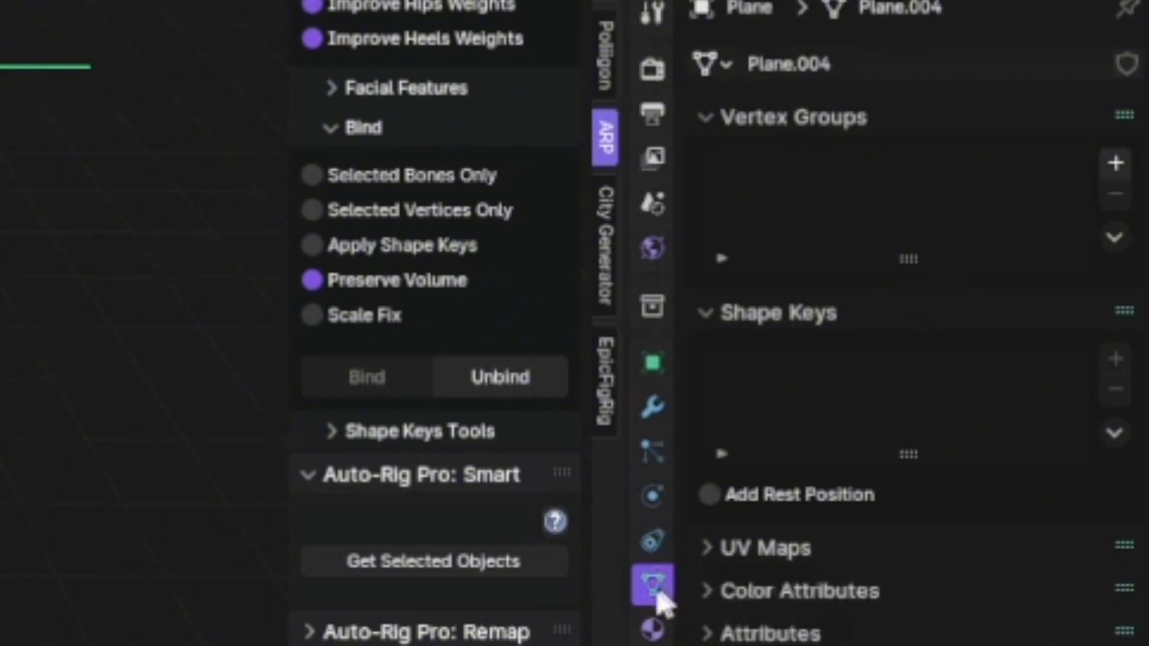
Add a vertex group to the plane's mesh and name it Pin
left_click(1115, 167)
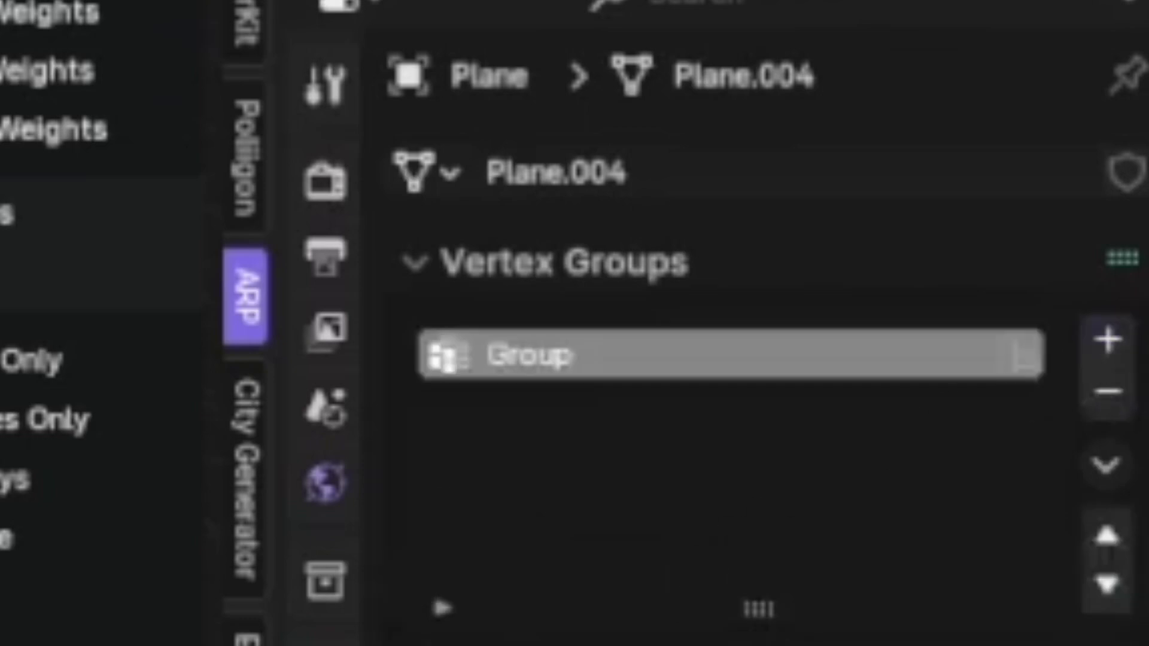
double_click(573, 368)
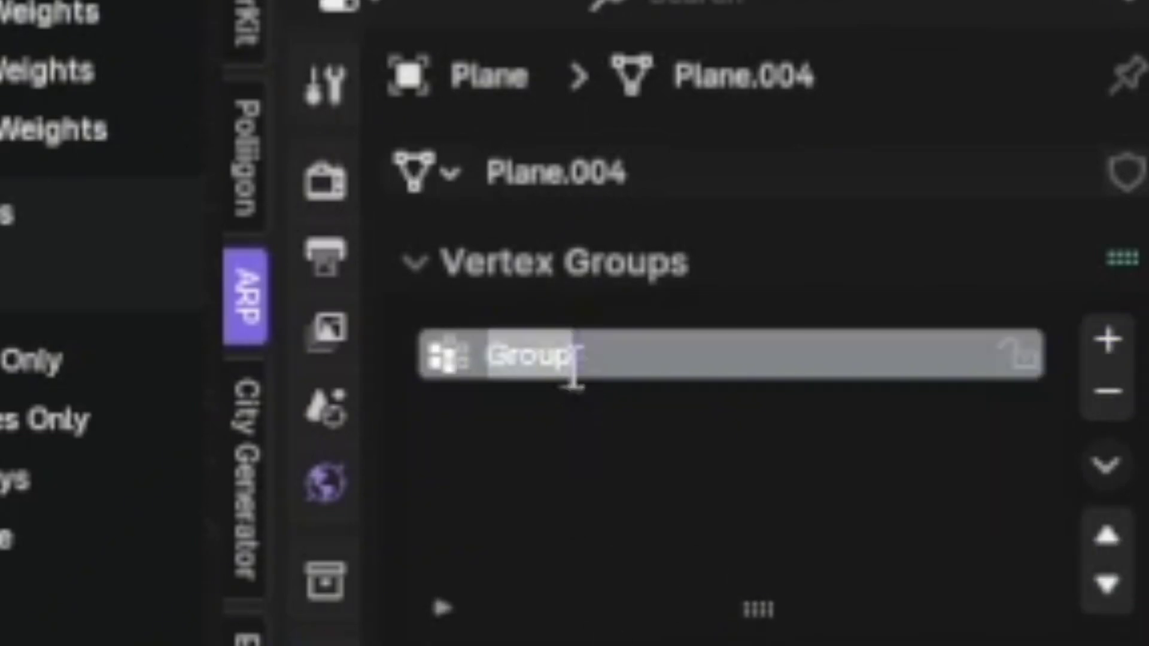
type("pIN")
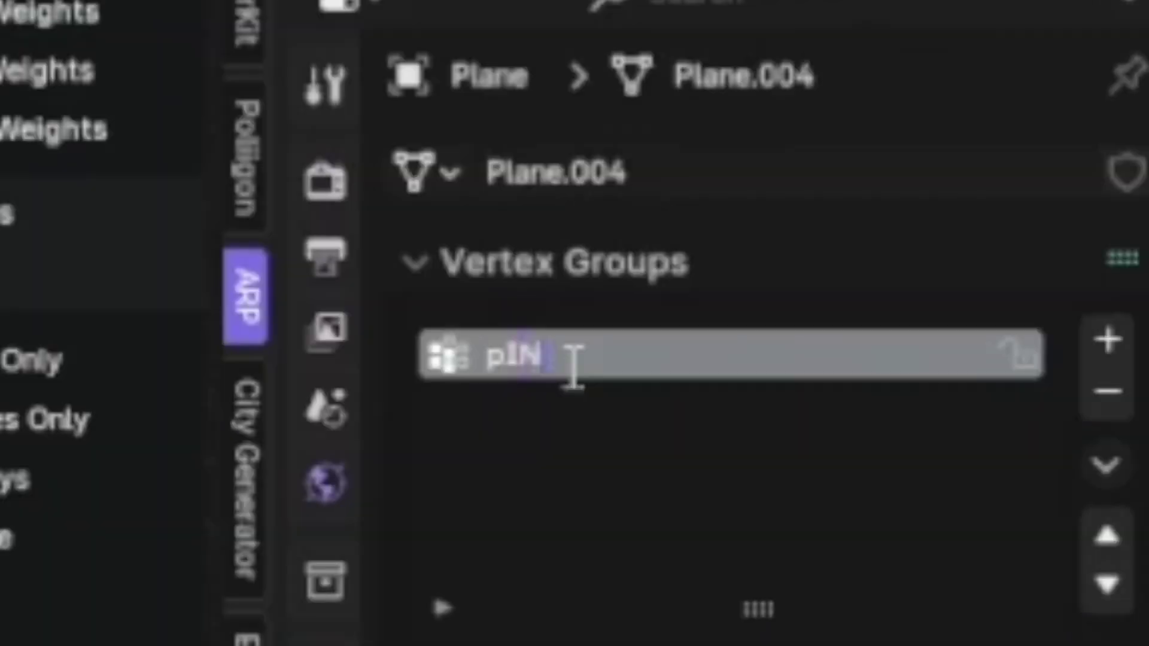
key("BackSpace")
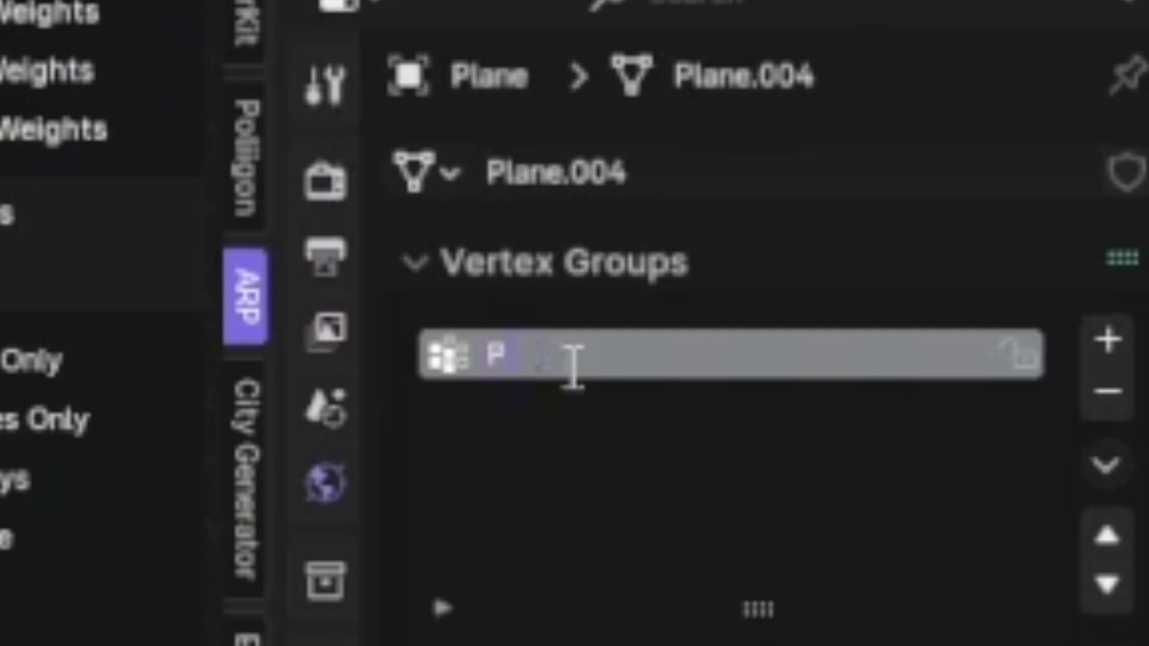
type("in")
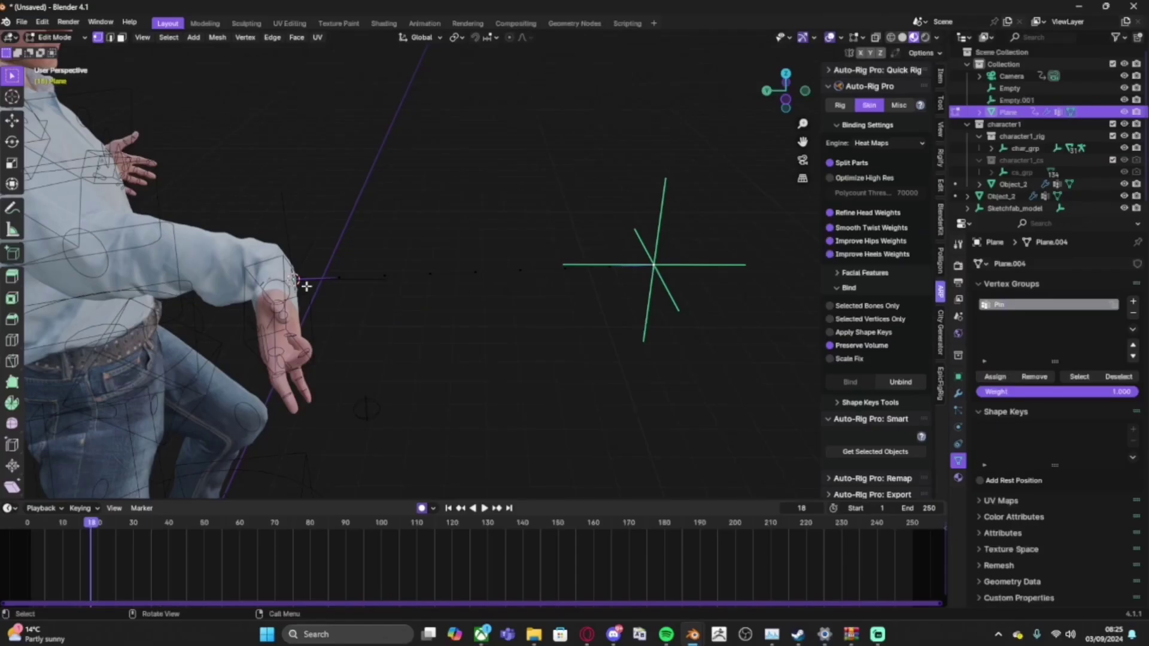
Leave Edit Mode and add Cloth physics to the plane
key("Tab")
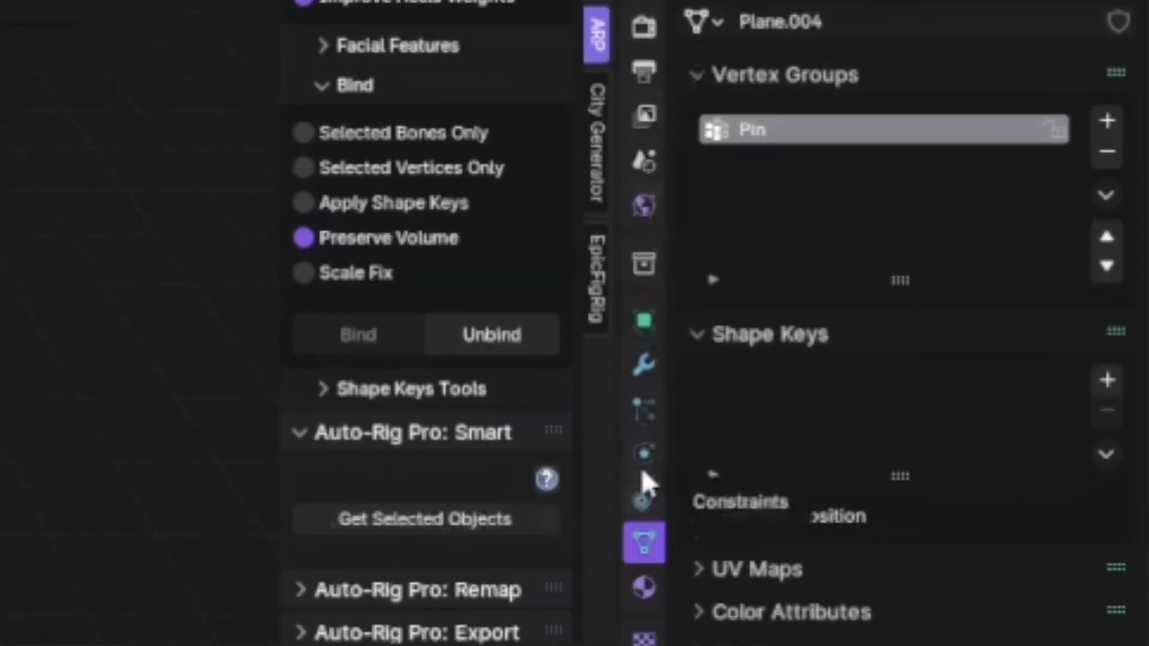
left_click(642, 461)
left_click(838, 88)
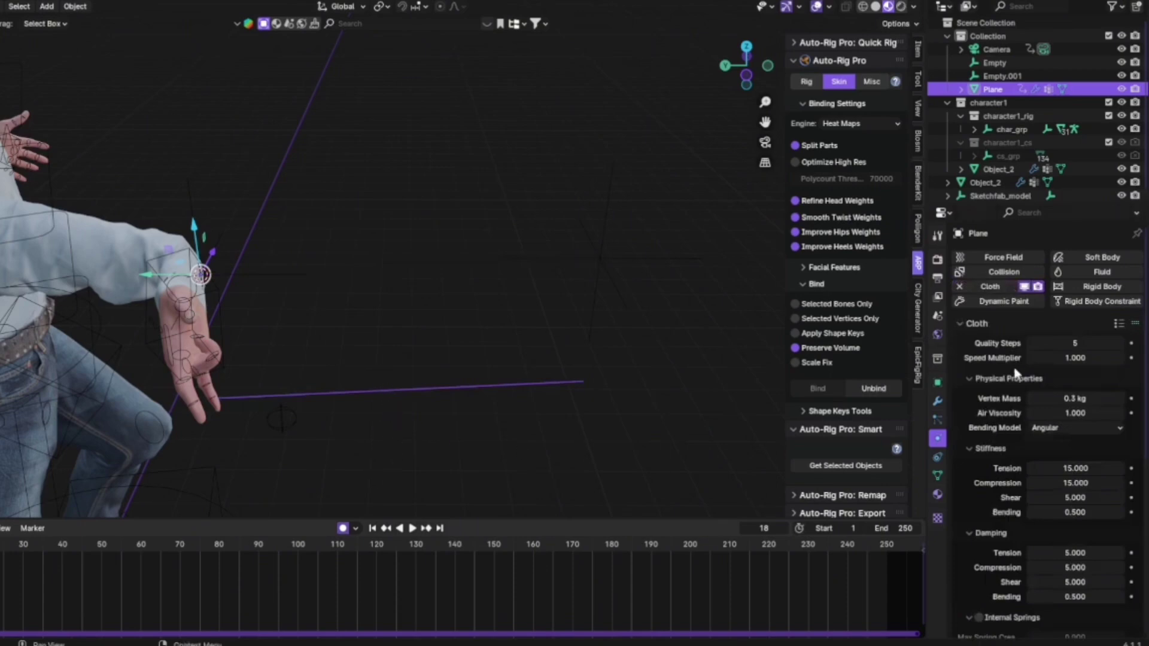
Set the cloth's Pin Group to Pin in its Shape settings
scroll(982, 383, "down", 10)
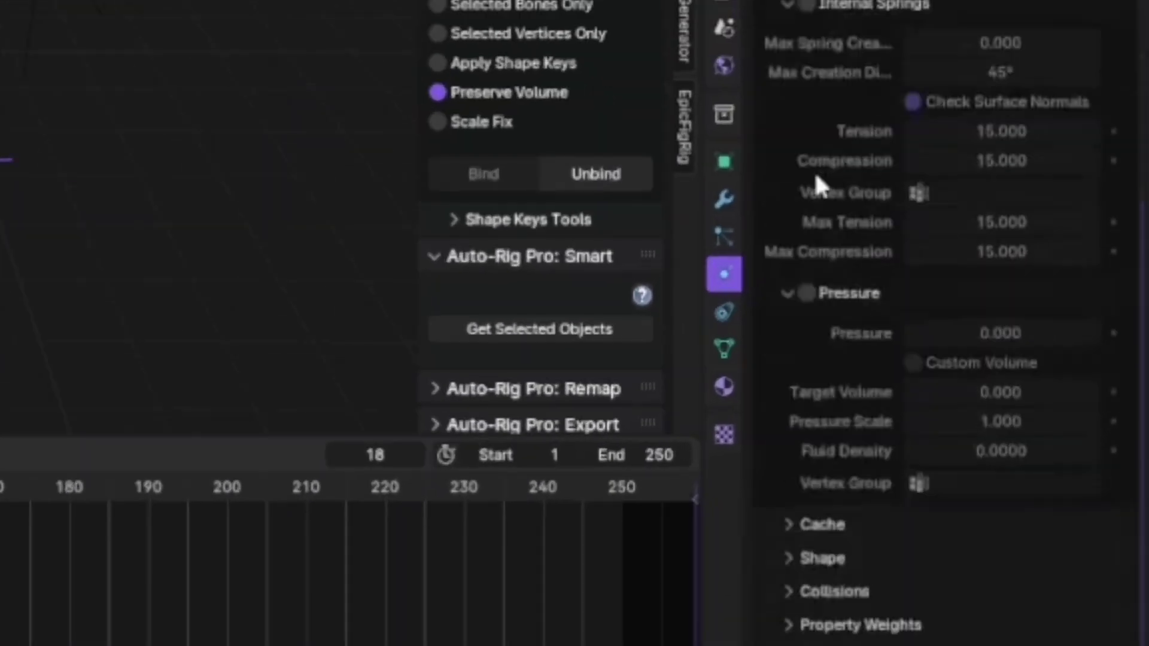
left_click(846, 566)
scroll(871, 461, "down", 4)
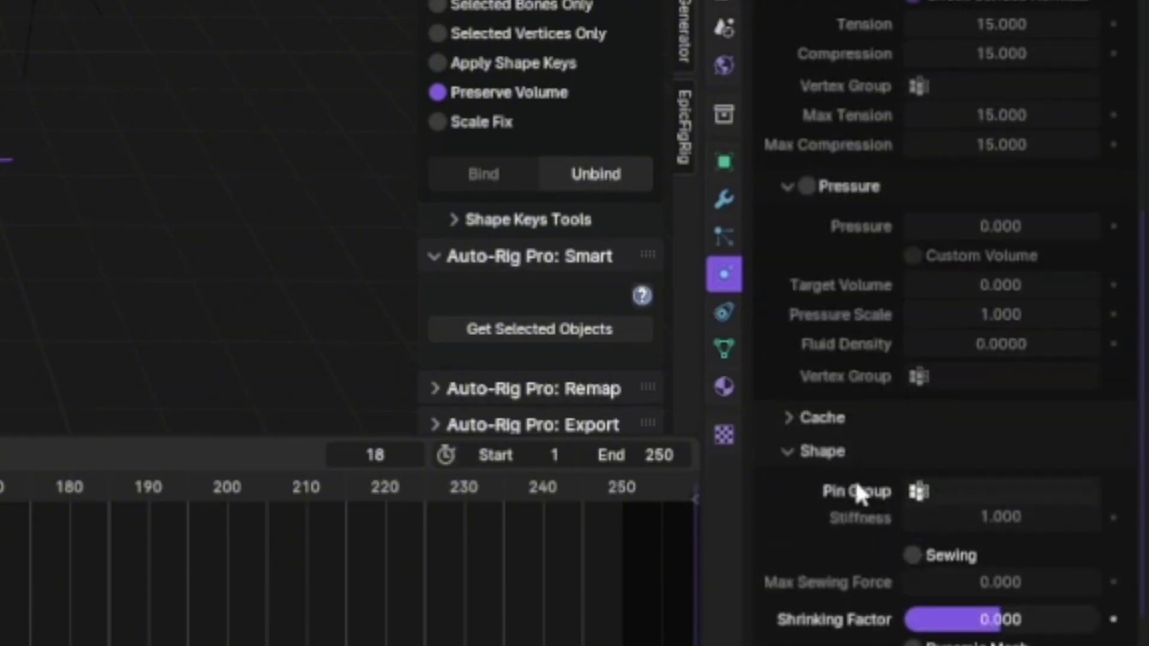
left_click(937, 491)
left_click(875, 209)
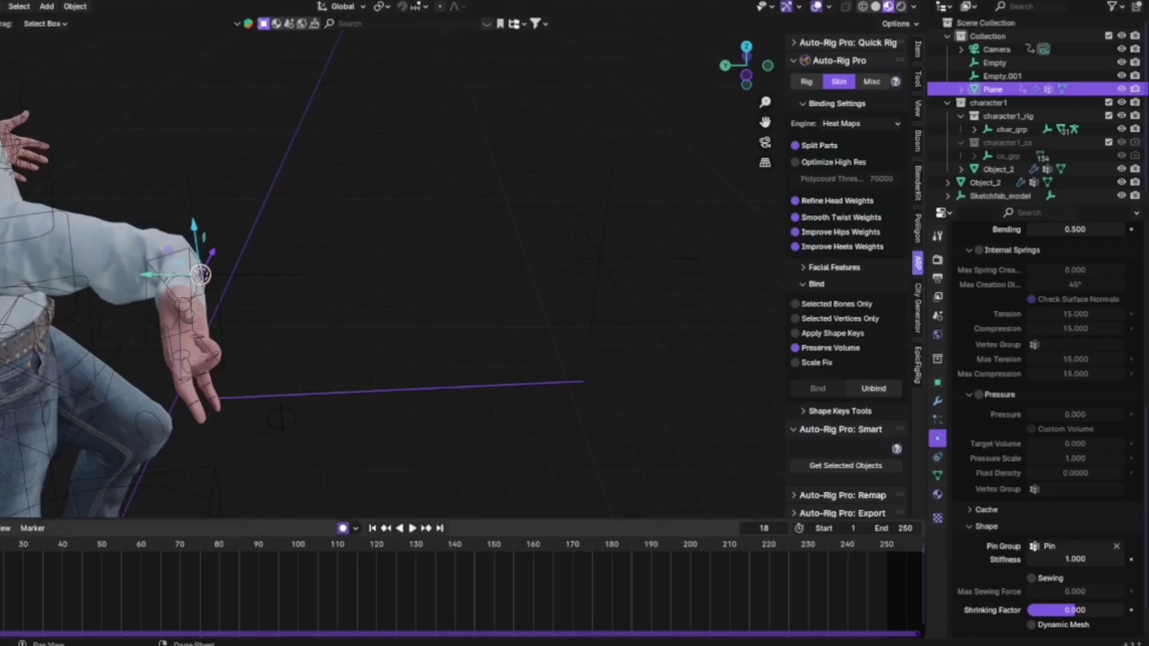
Play the cloth simulation from the start of the timeline to check how the strand hangs, and stop playback
key("space")
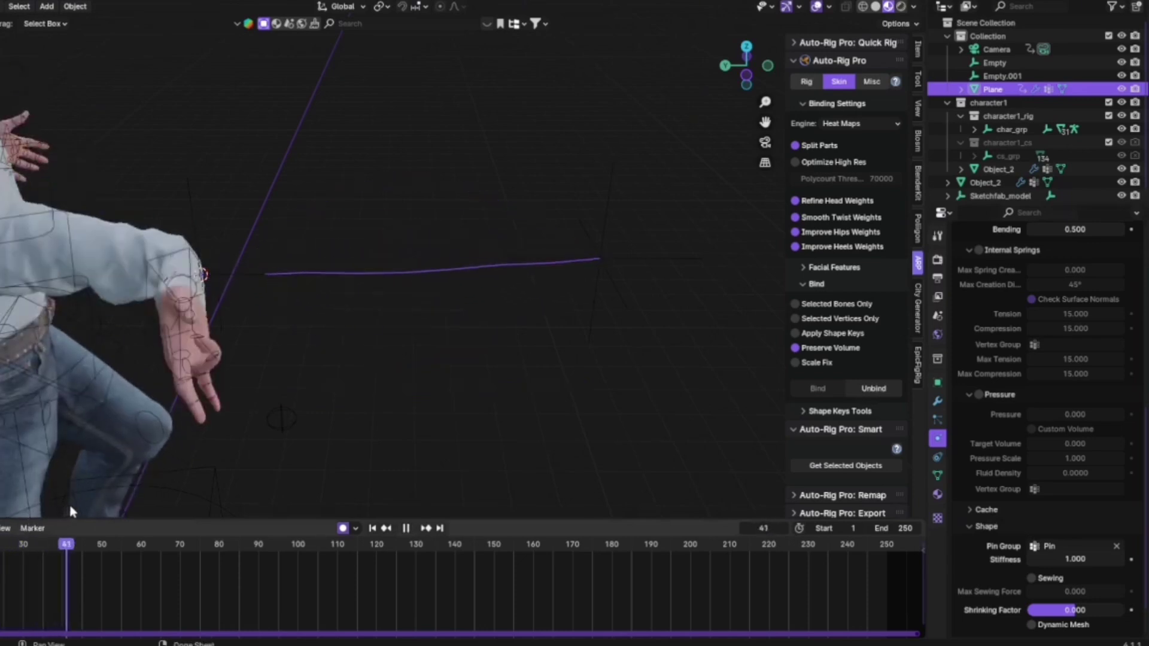
left_click_drag(19, 544, 0, 544)
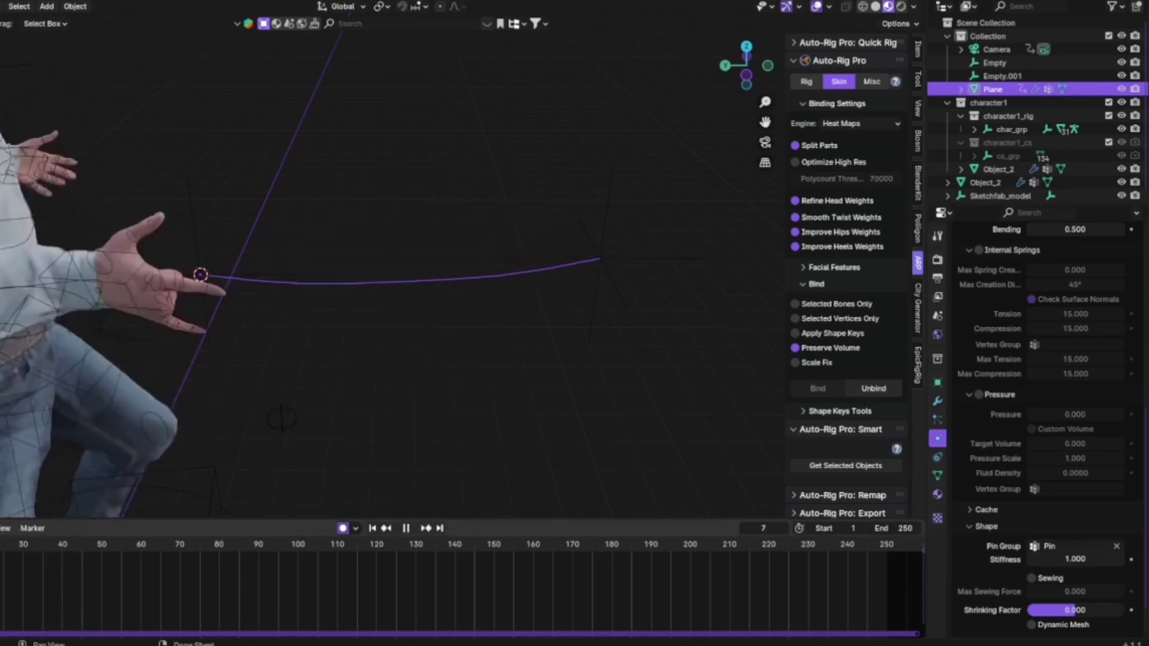
key("space")
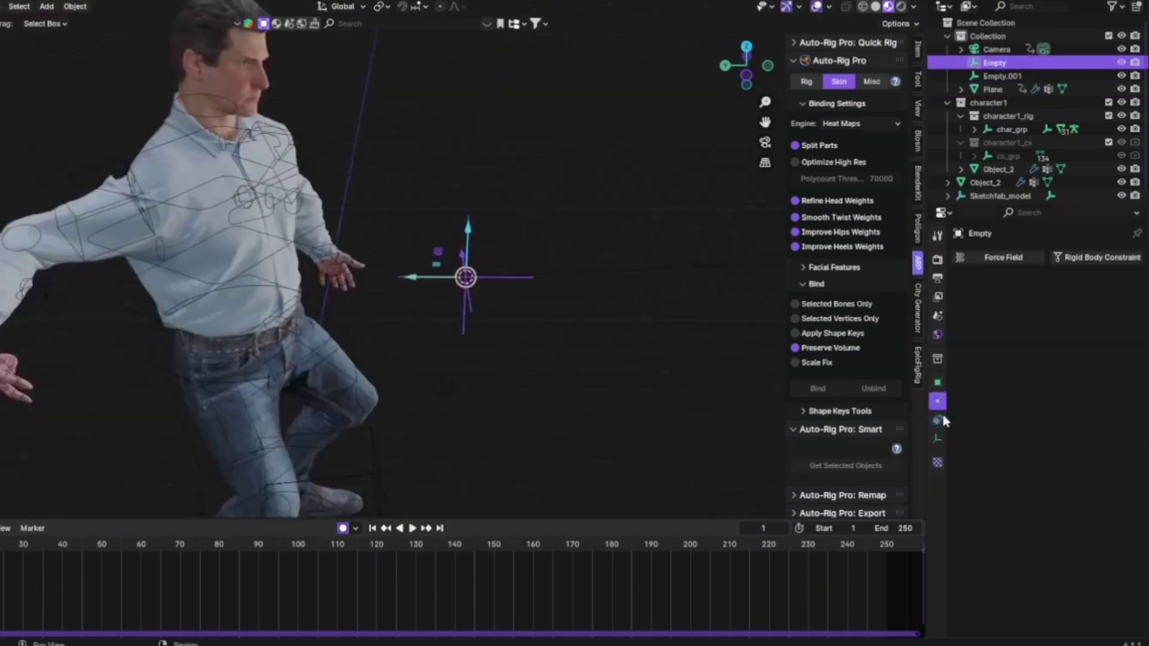
Add a Child Of constraint to the Empty and target the character's rig
left_click(938, 421)
left_click(1009, 261)
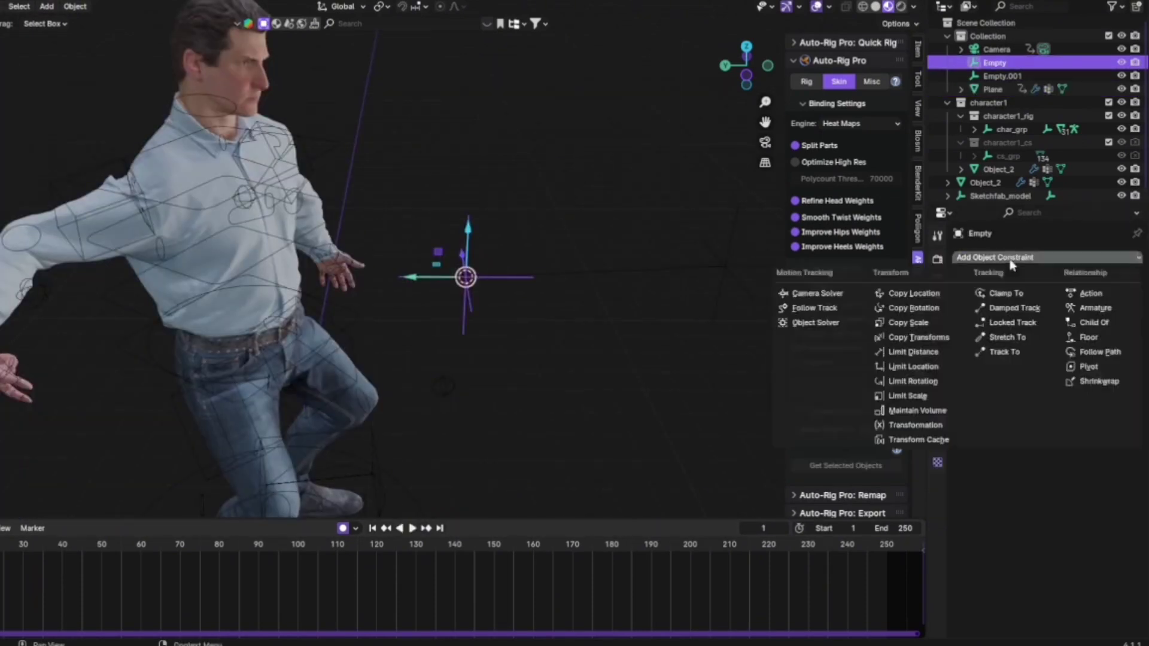
left_click(1087, 322)
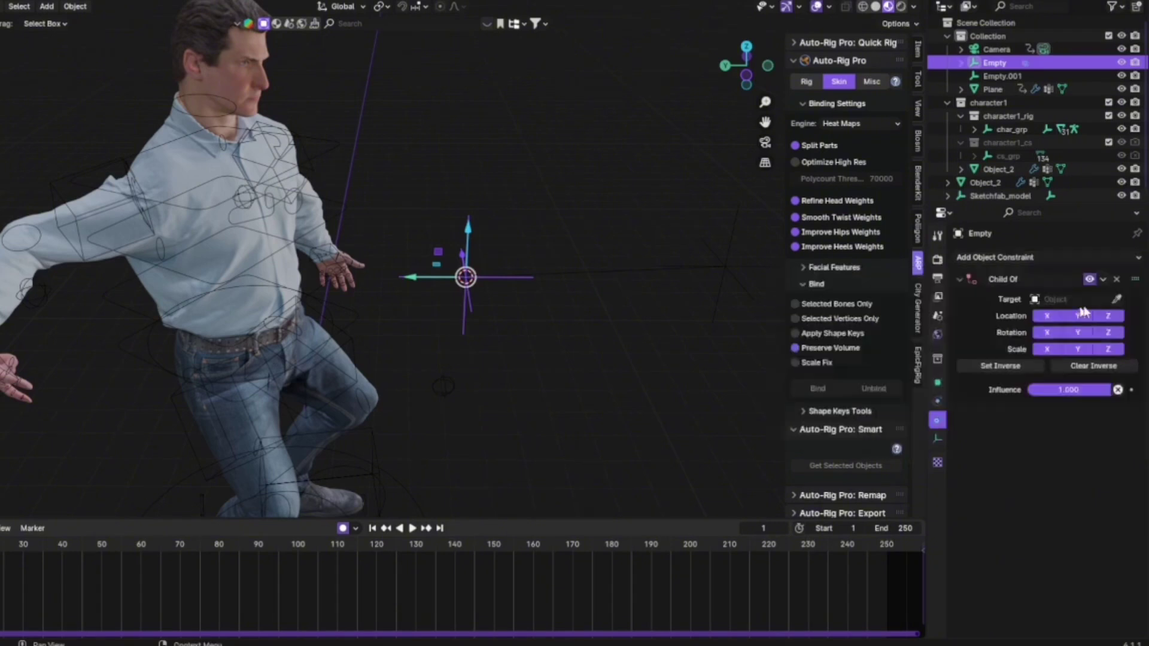
left_click(1117, 299)
left_click(502, 343)
Set the Child Of constraint's bone to hand.l and play the animation to test whether the Empty follows
left_click(1074, 315)
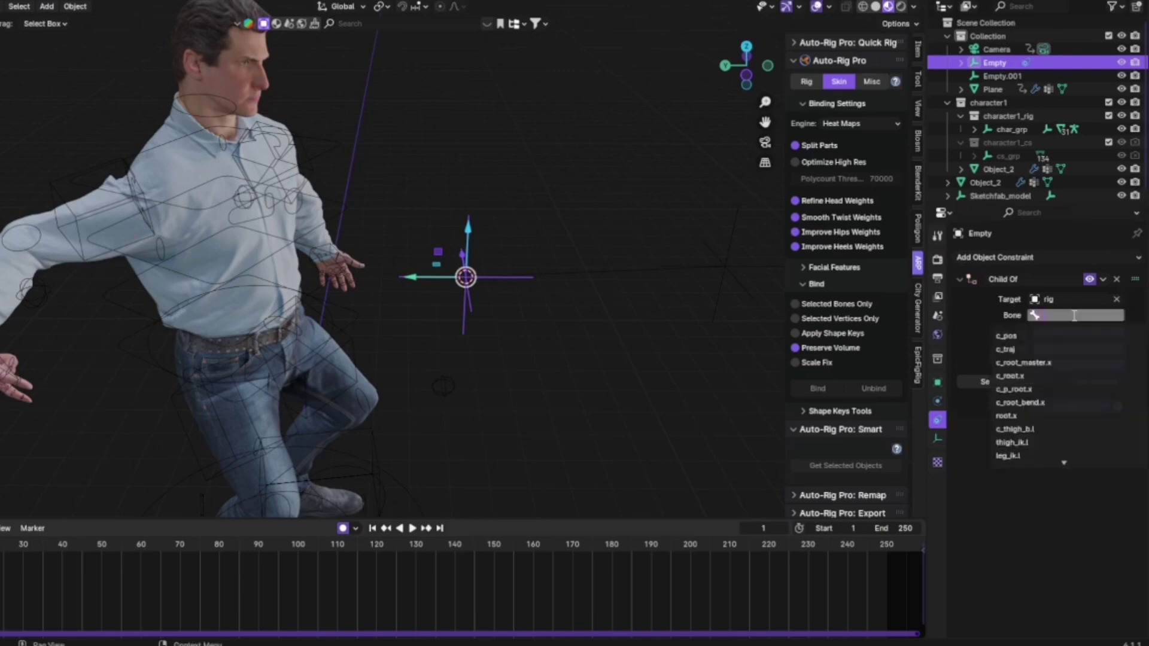
type("h")
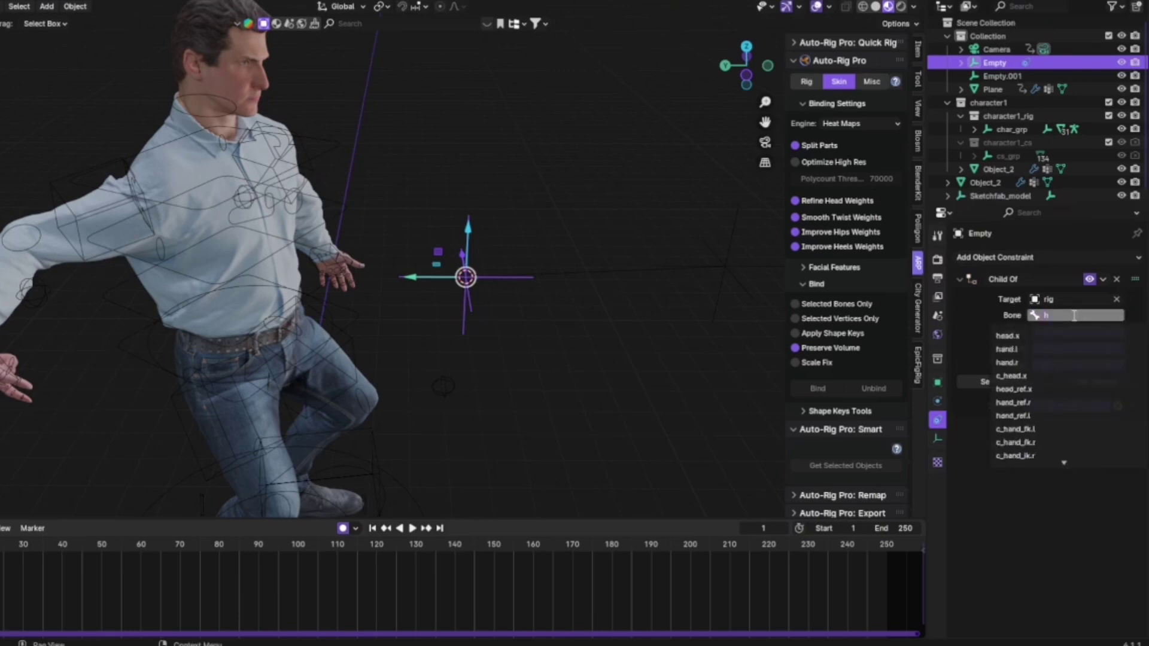
left_click(1057, 349)
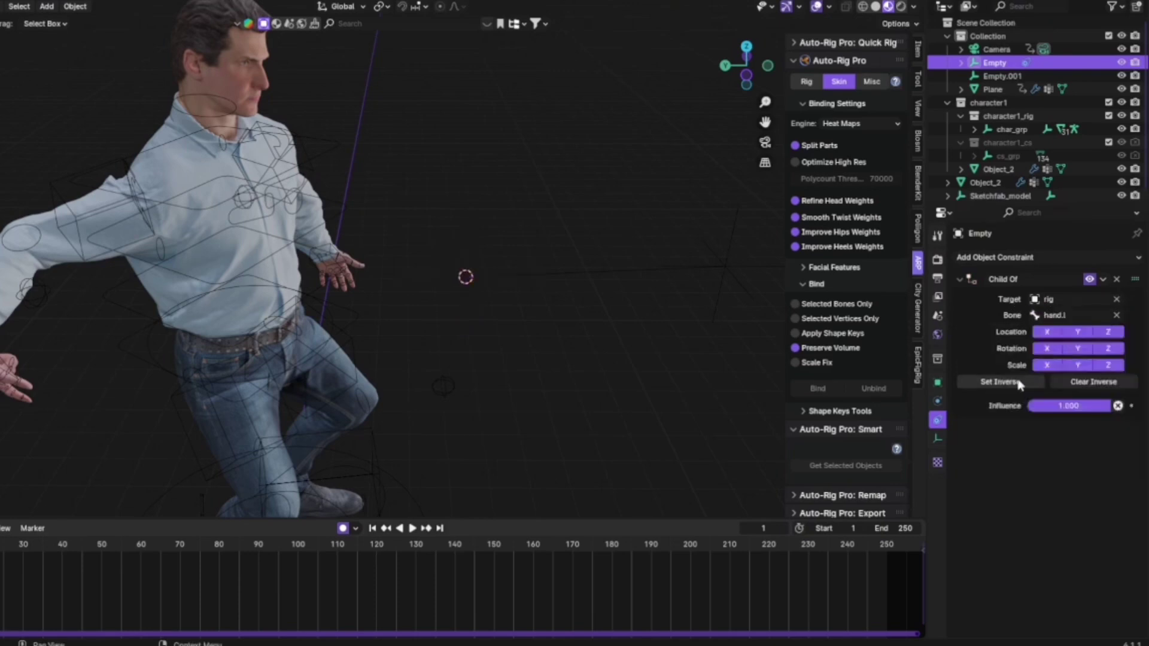
key("space")
key("space")
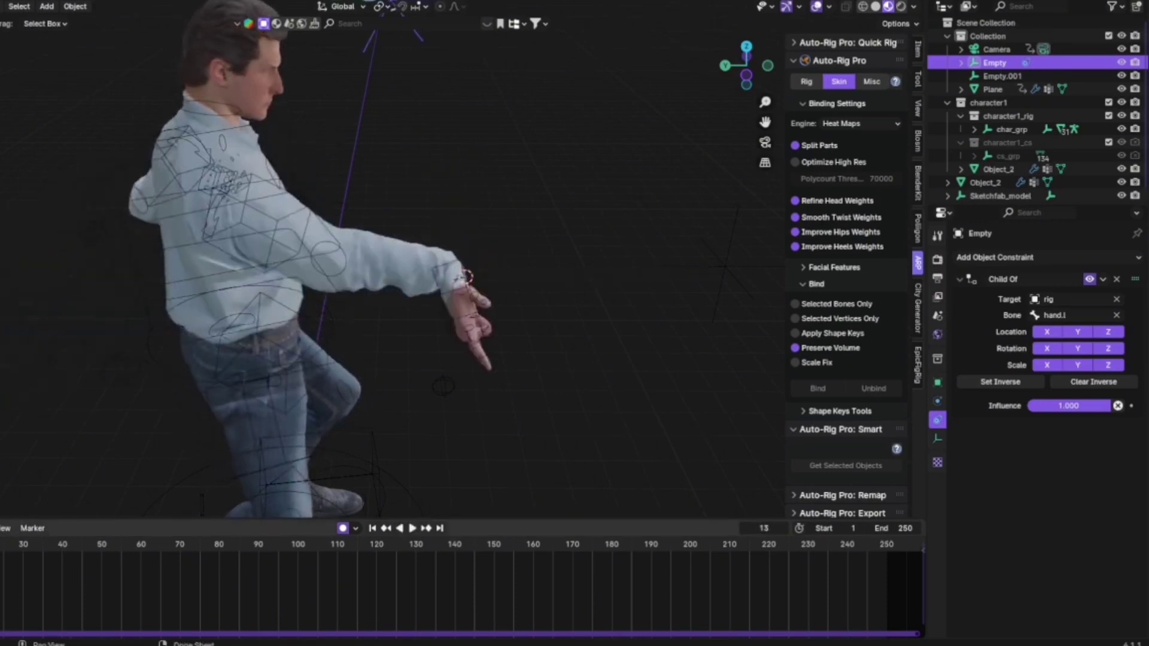
Return to the first frame and check the rig's hand controls in Pose Mode, finishing in Object Mode
key("shift+Left")
left_click(1, 320)
key("ctrl+Tab")
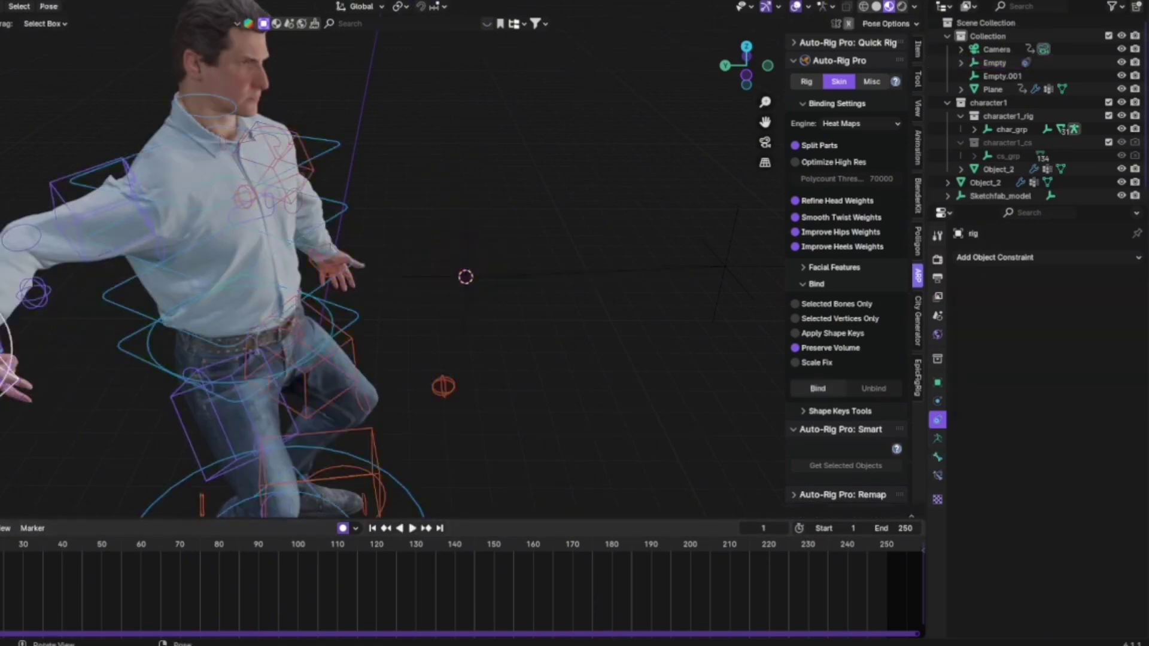
key("ctrl+Tab")
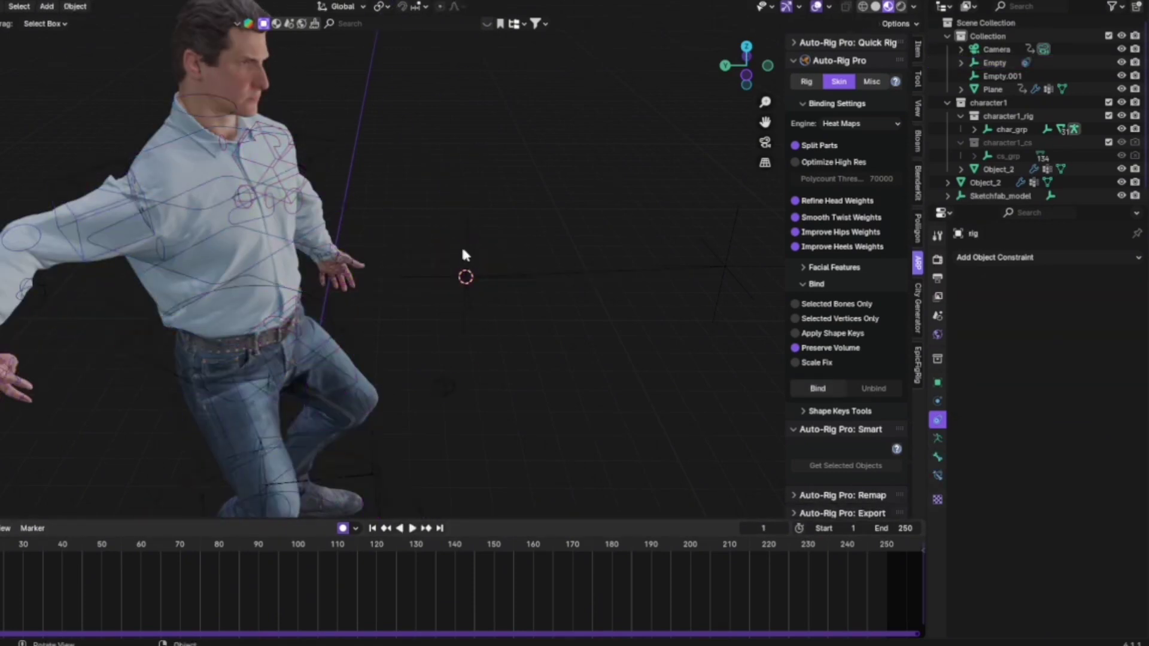
Change the Empty's Child Of bone to c_hand_ik.l and set the inverse
left_click(466, 276)
left_click(1075, 315)
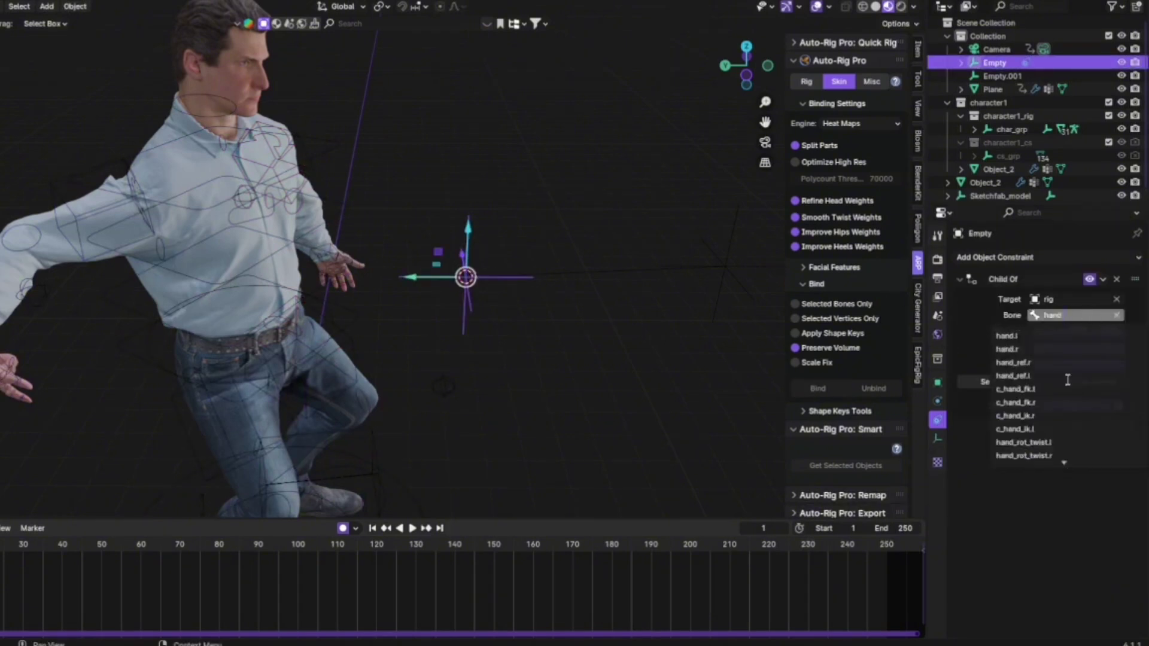
left_click(1047, 426)
left_click(1020, 385)
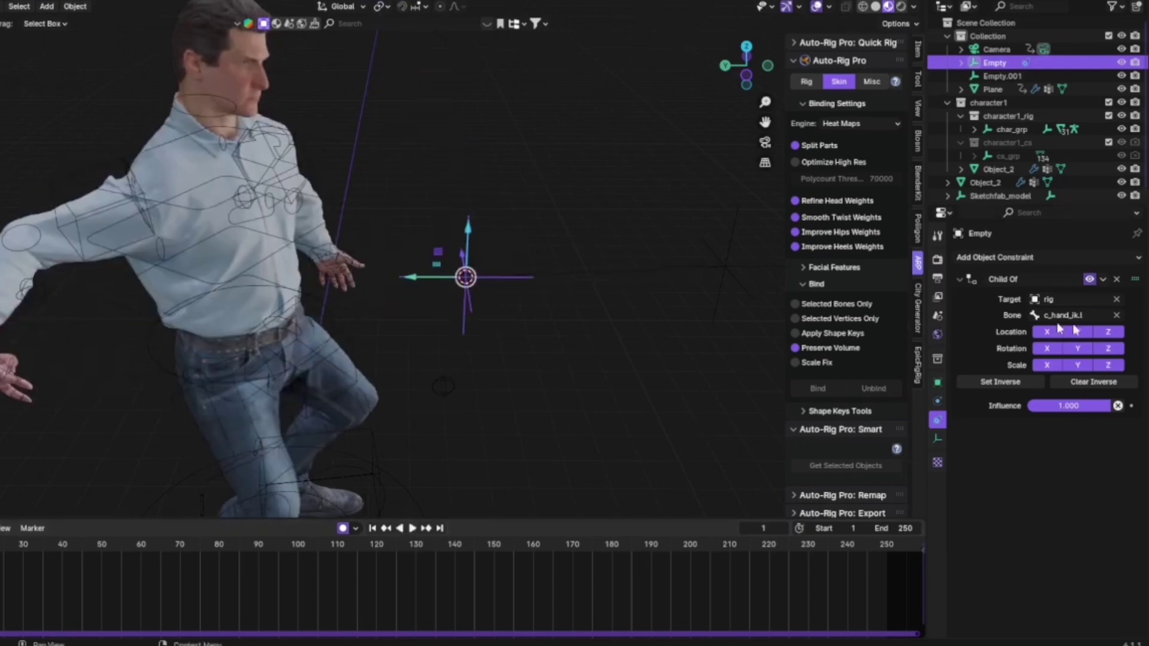
Change the Empty's Child Of bone to c_hand_ik.r and apply Set Inverse
left_click(1098, 313)
left_click(1099, 314)
key("BackSpace")
key("BackSpace")
left_click(1064, 337)
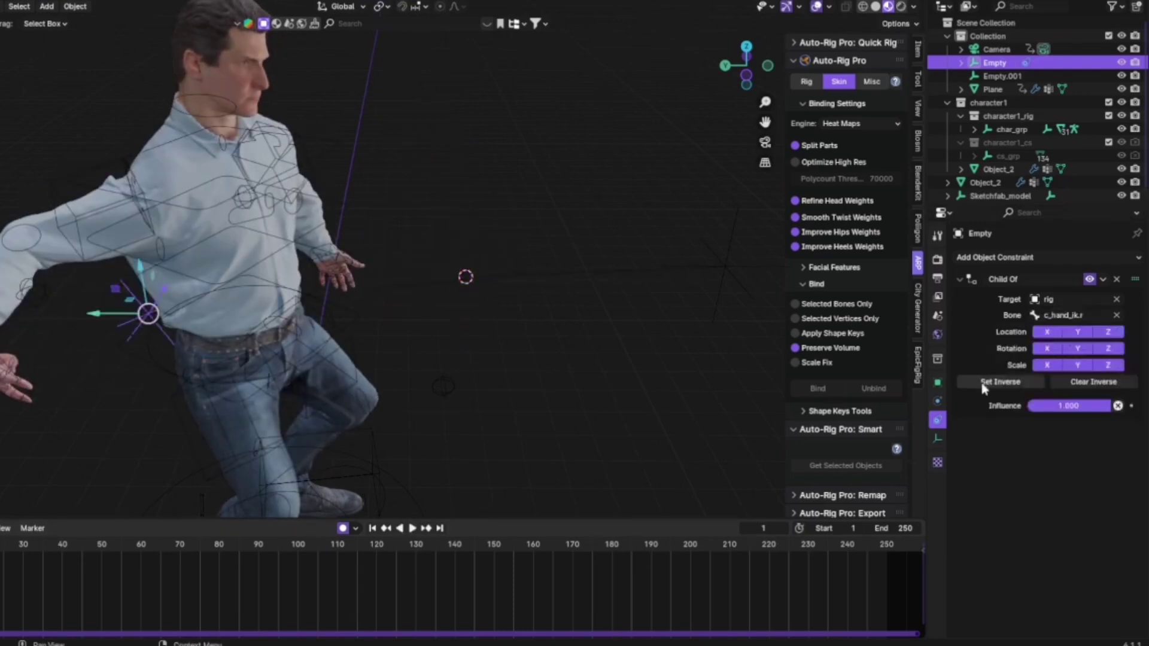
left_click(983, 385)
Play the animation to check how the Empty follows the right hand, and return to frame 1
key("space")
key("space")
scroll(453, 250, "down", 2)
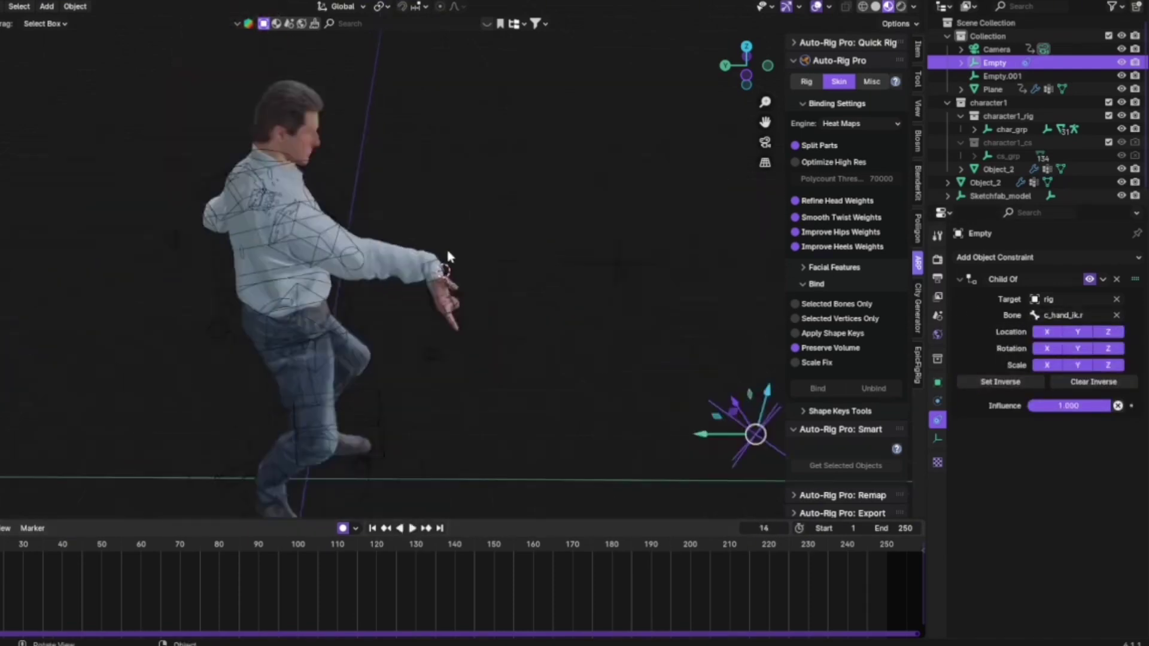
scroll(453, 250, "up", 3)
middle_click_drag(518, 249, 318, 232)
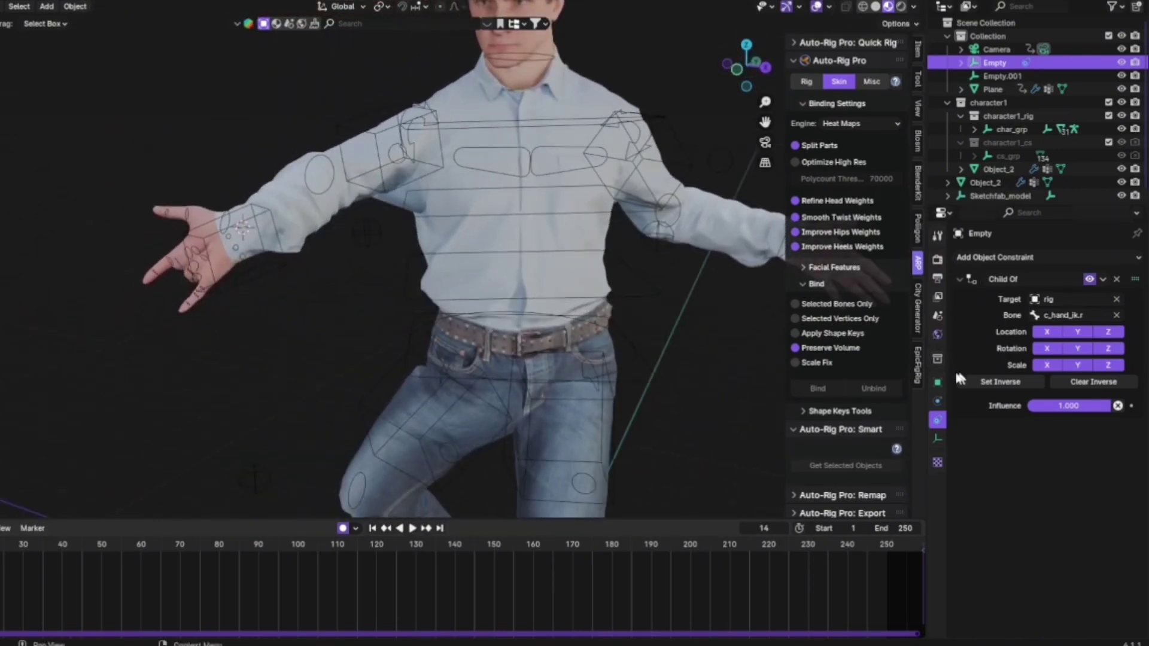
scroll(306, 247, "down", 4)
left_click_drag(2, 545, 0, 545)
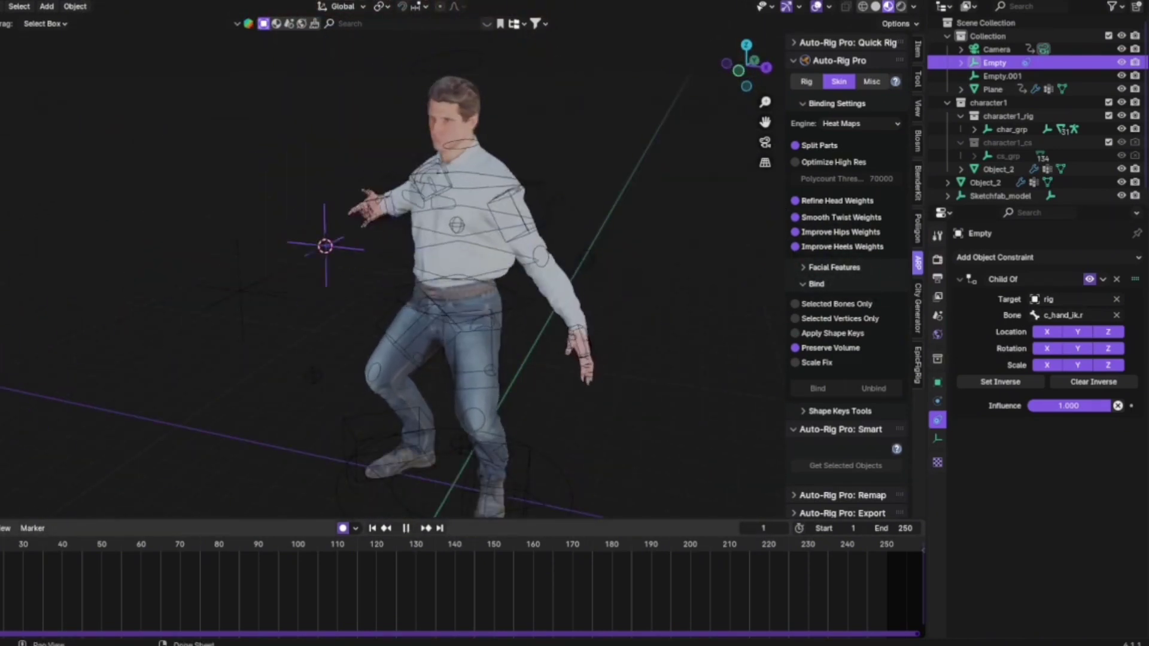
Place the 3D cursor at the character's right wrist and snap the Empty to it
scroll(335, 252, "up", 5)
mouse_move(339, 246)
middle_mouse_down()
mouse_move(515, 182)
mouse_move(341, 259)
middle_mouse_up()
left_click(242, 204)
left_click(243, 207)
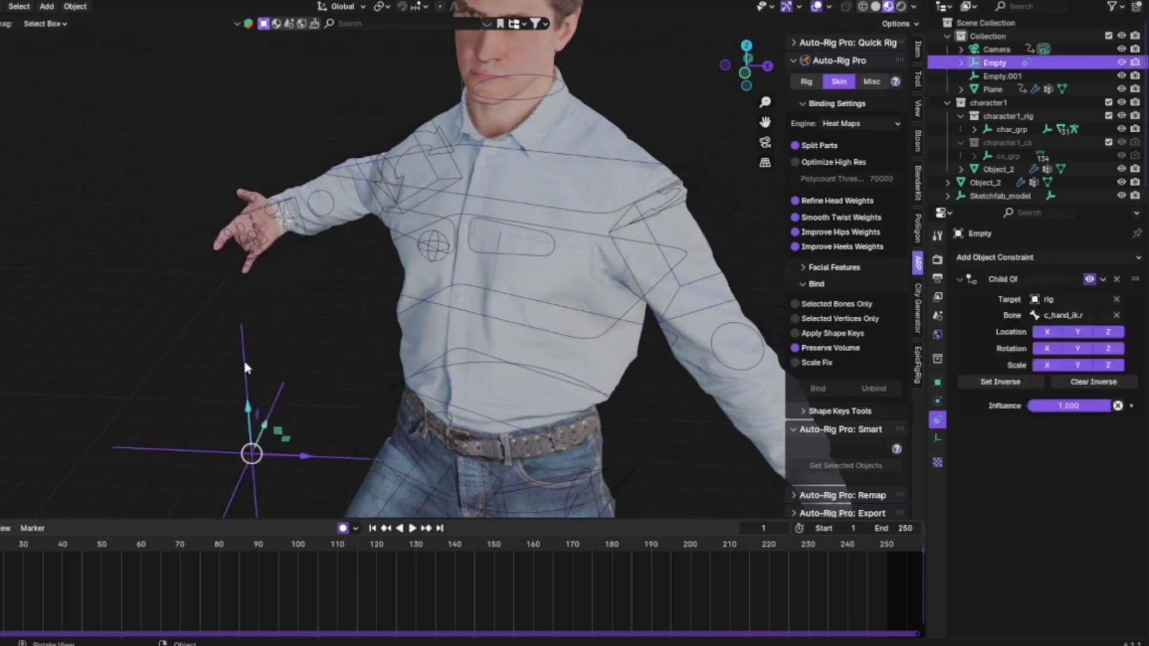
key("shift+s")
left_click(246, 282)
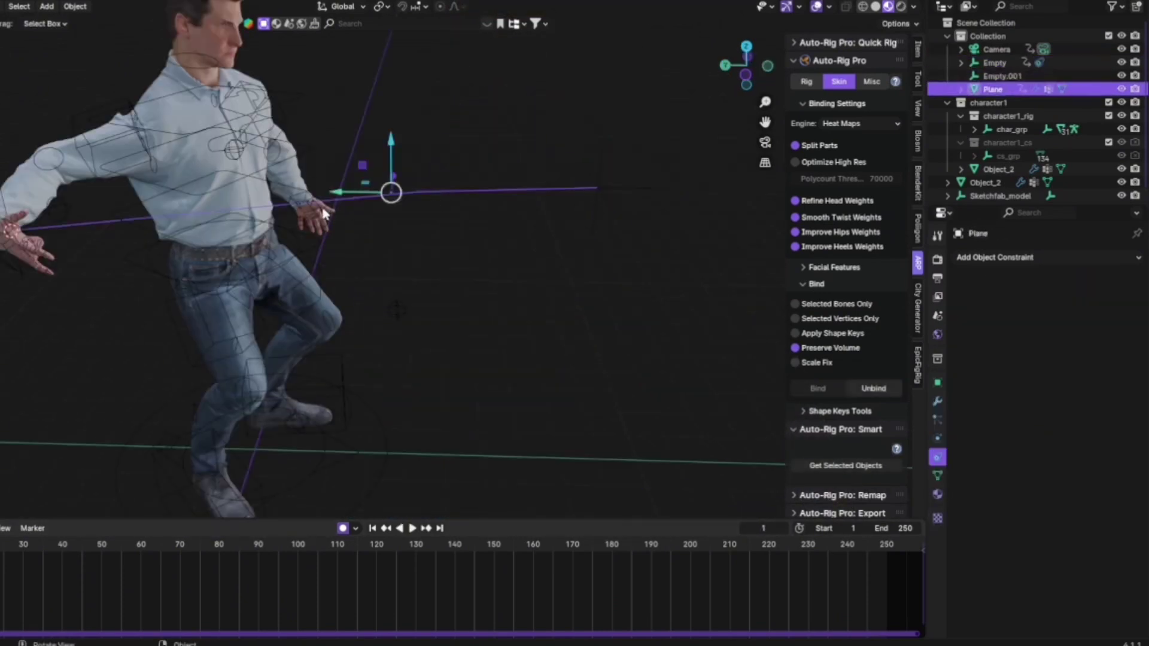
Hide the viewport overlays to inspect the strand without them, and show the overlays again
left_click(538, 344)
left_click(817, 8)
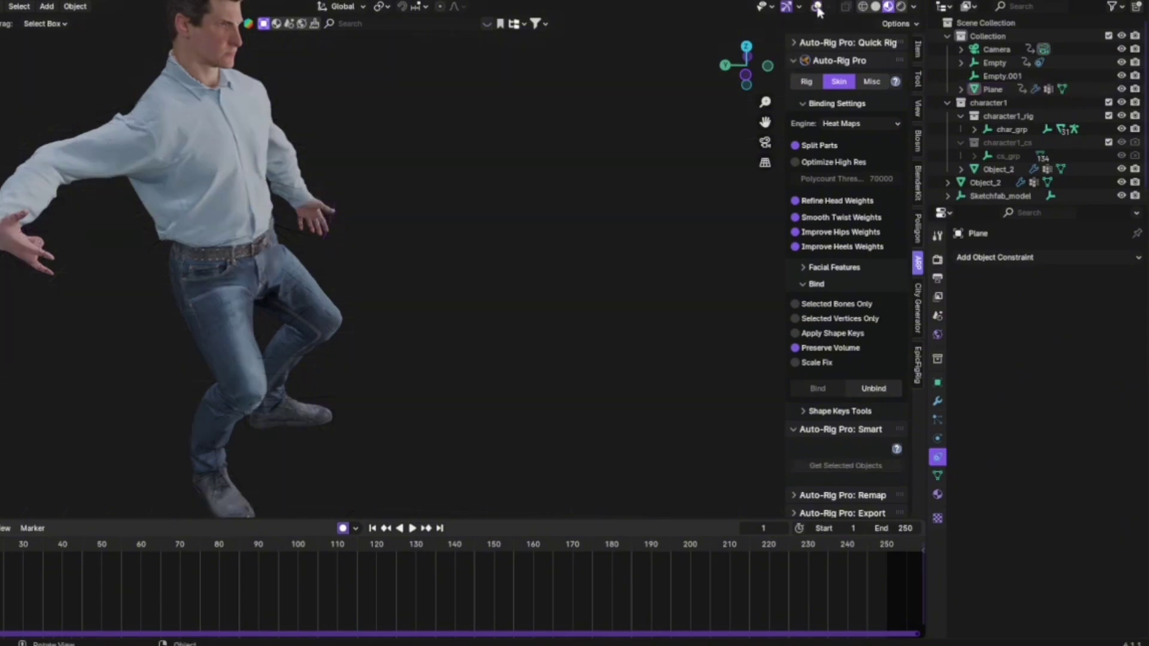
left_click(818, 9)
Add a Screw modifier to the plane
left_click(402, 192)
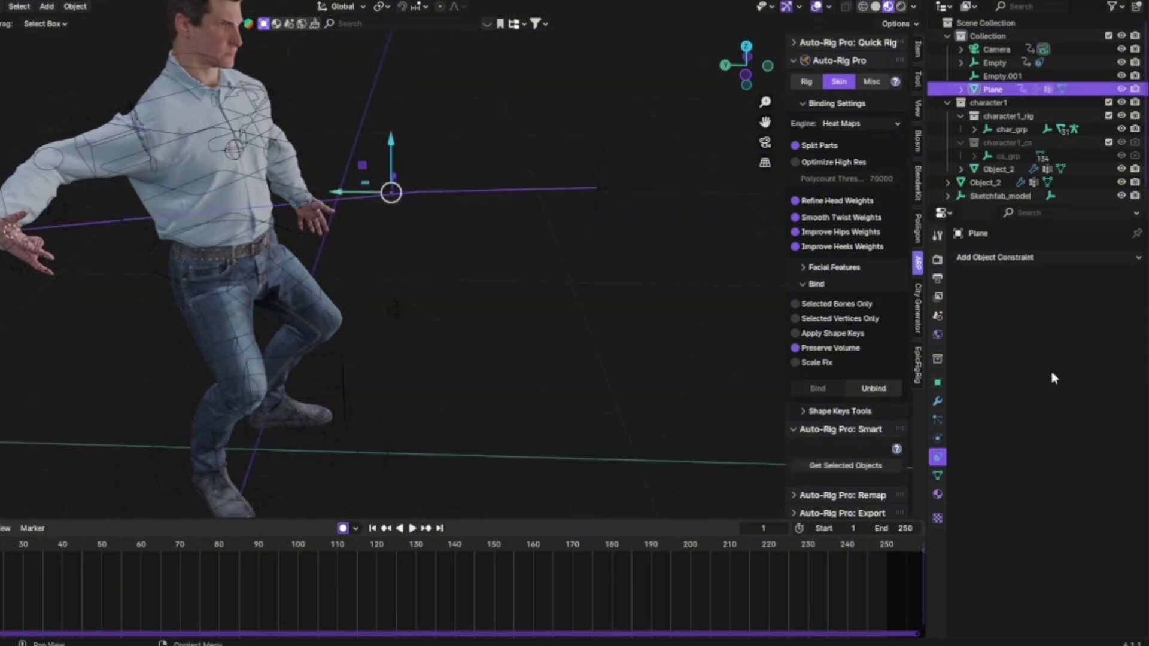
left_click(938, 402)
left_click(1045, 260)
left_click(1044, 261)
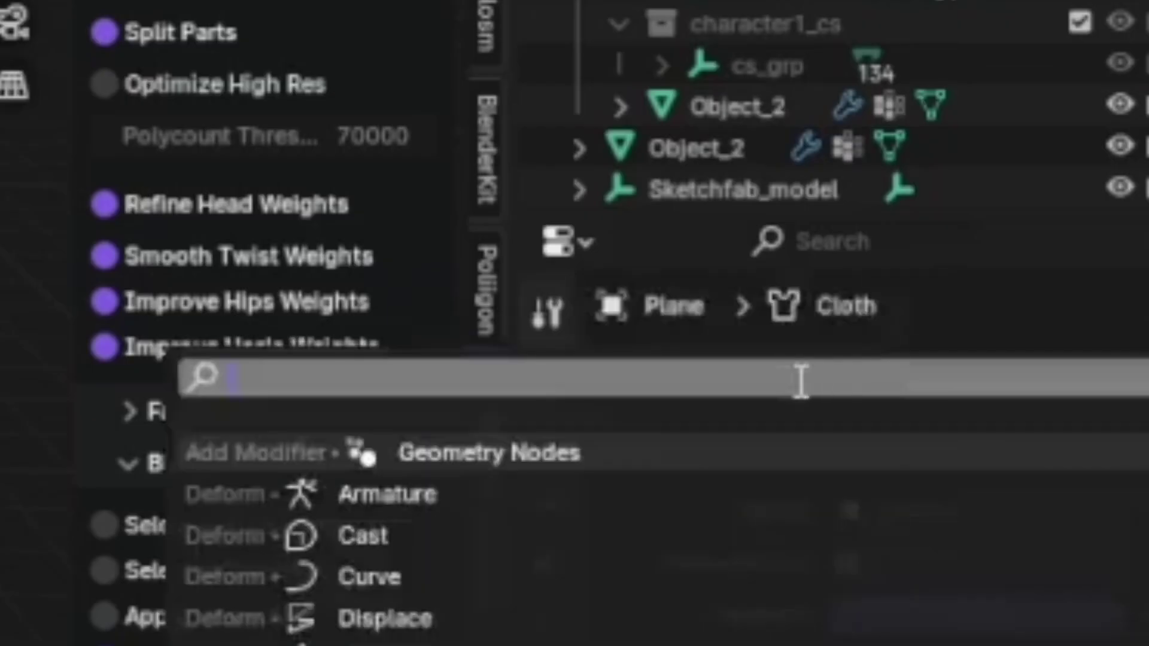
type("sc")
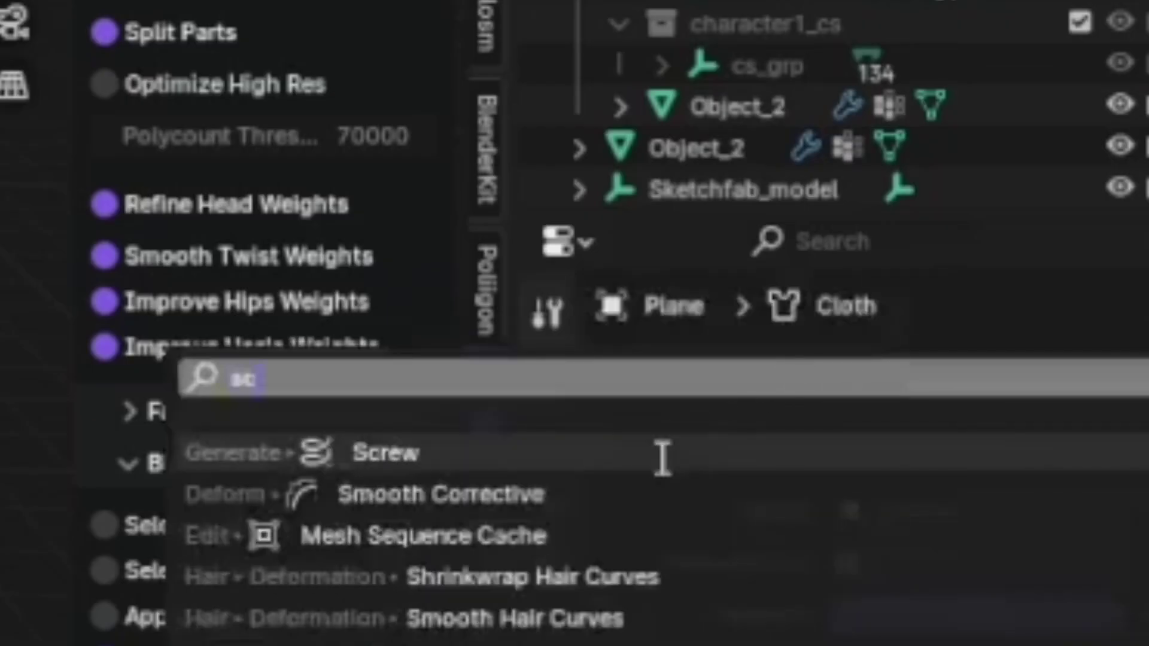
left_click(659, 455)
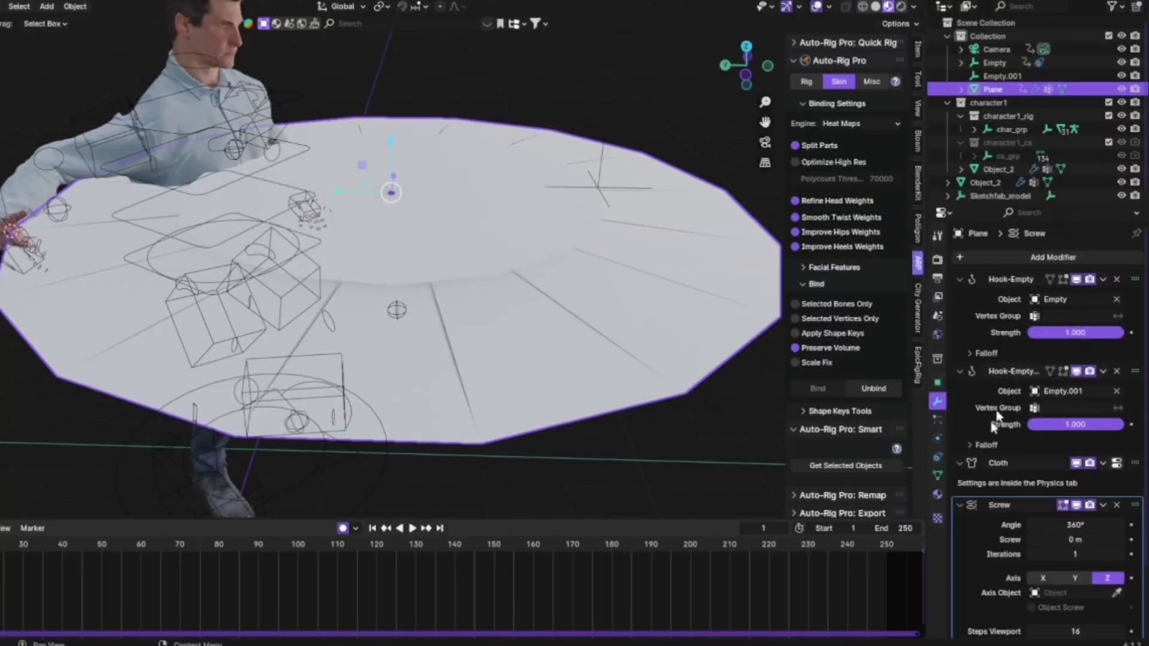
Set the Screw modifier's angle to 0.2°
scroll(996, 419, "down", 2)
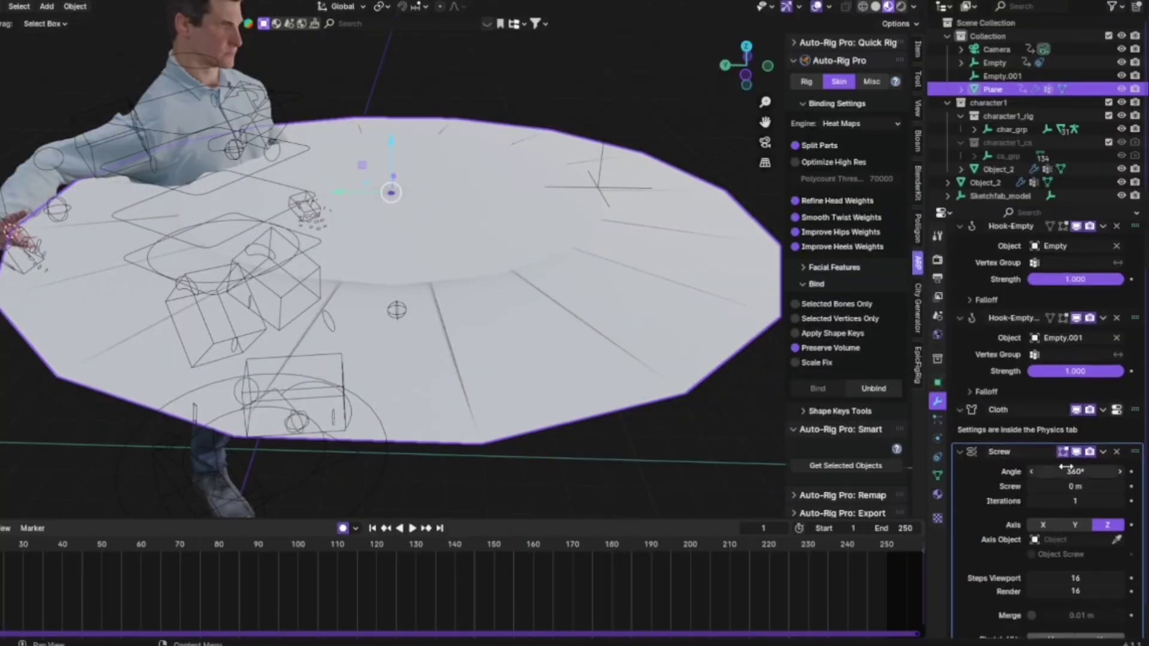
double_click(1068, 469)
key("BackSpace")
key("BackSpace")
key("BackSpace")
key("BackSpace")
type(".0")
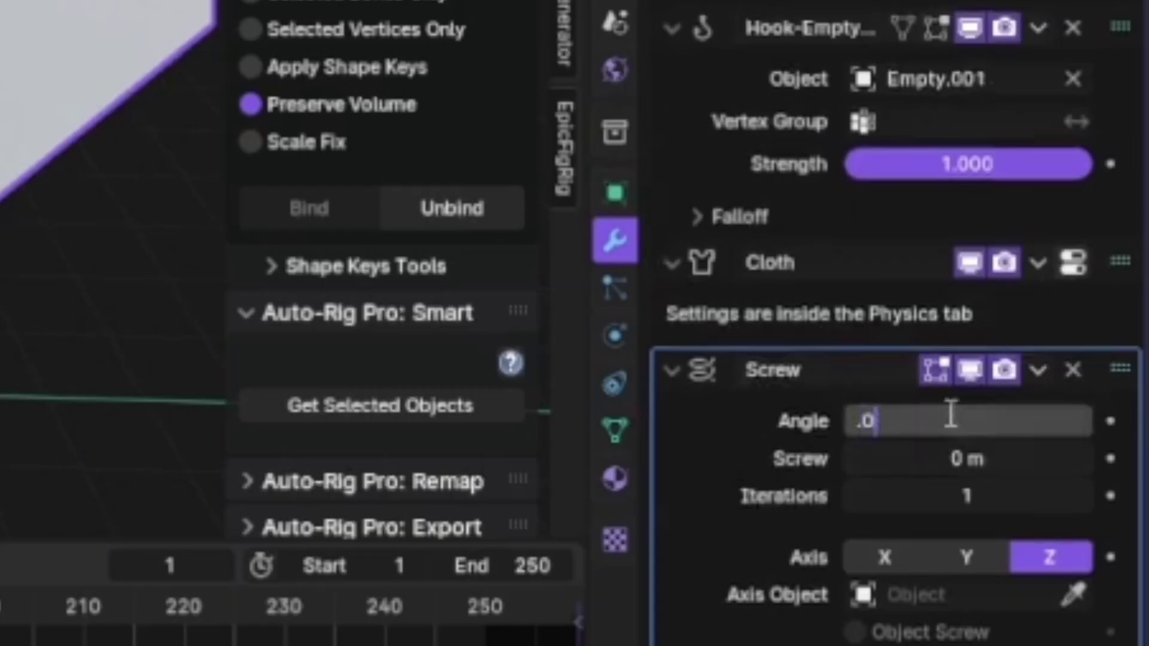
type("2")
key("Return")
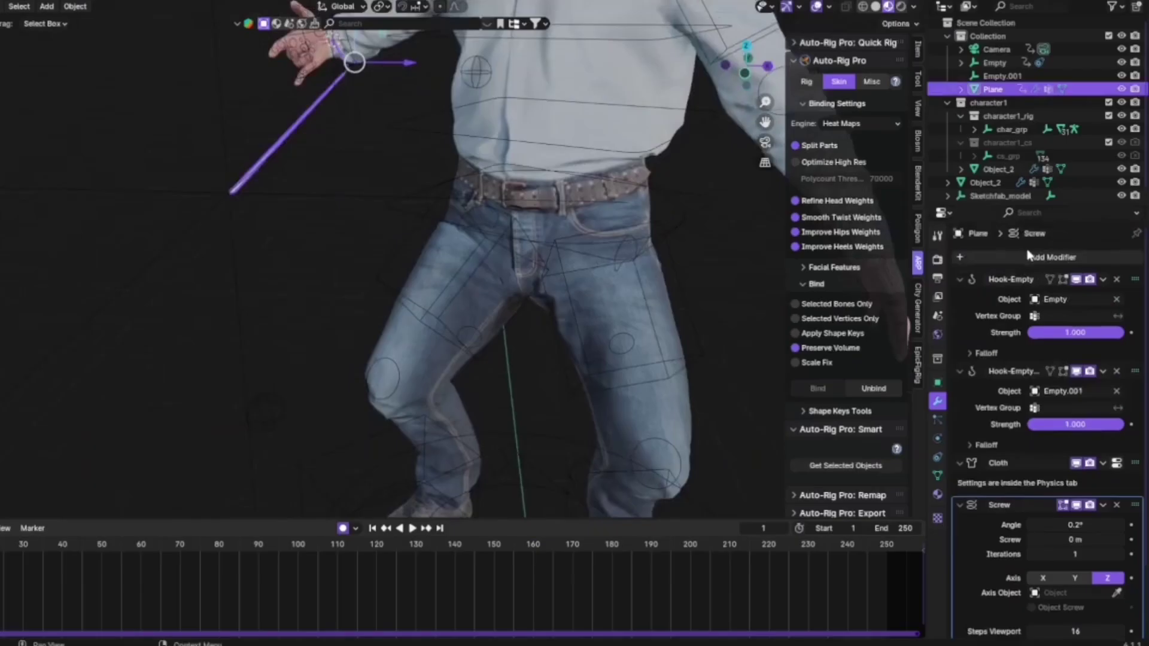
Add a Solidify modifier to the plane
left_click(1030, 257)
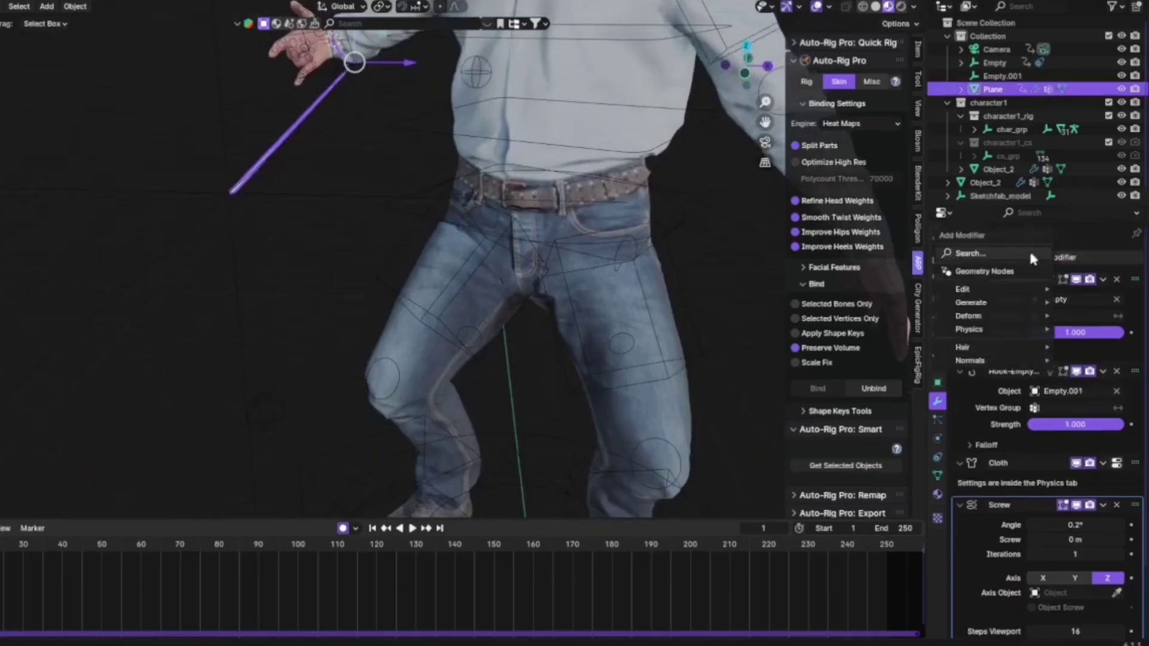
type("sol")
key("Return")
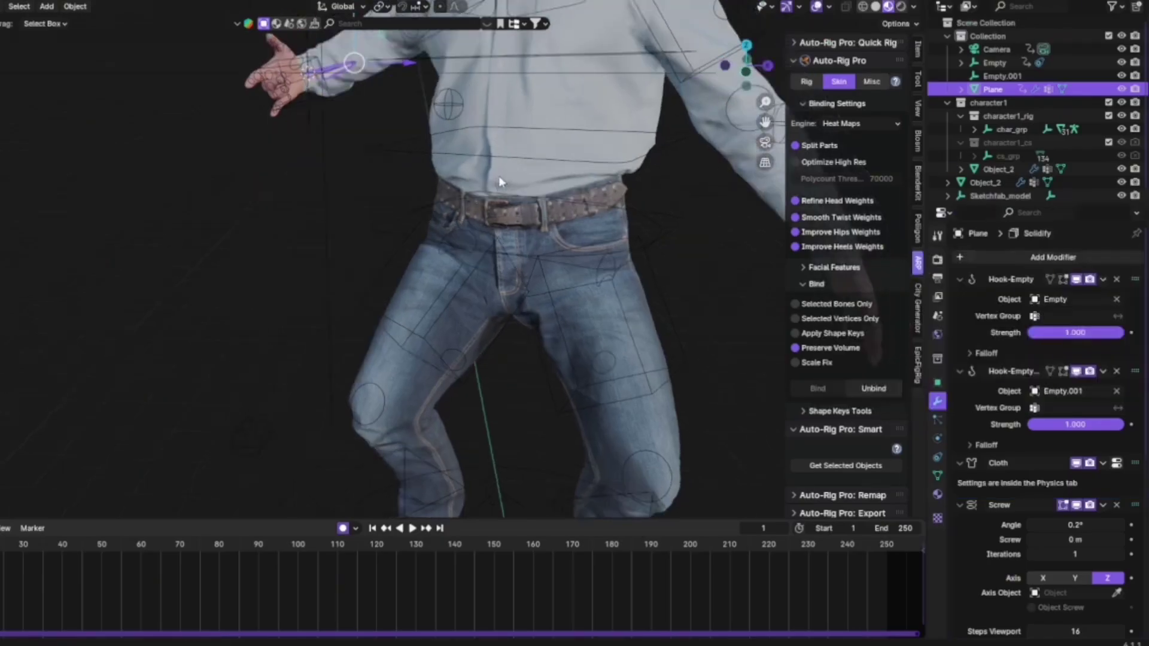
Move Empty.001 freehand close to the right hand on frame 1 and briefly play the simulation
left_click(260, 158)
middle_click_drag(261, 157, 326, 116)
middle_click_drag(326, 123, 331, 171, "shift")
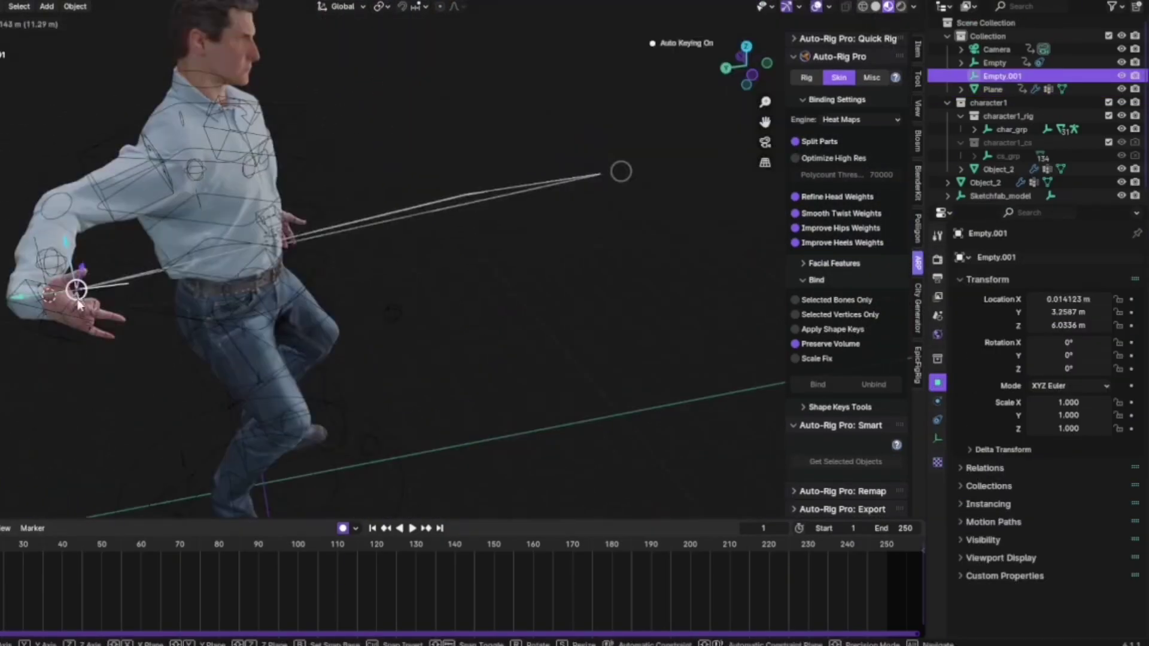
left_click_drag(76, 294, 77, 290)
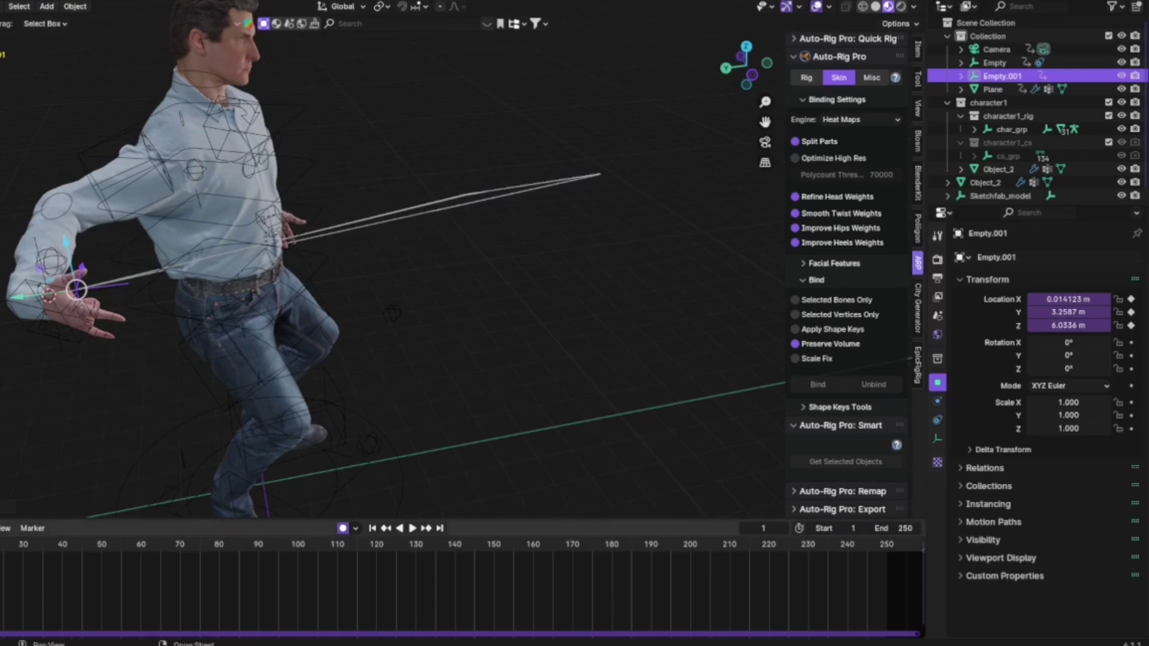
key("space")
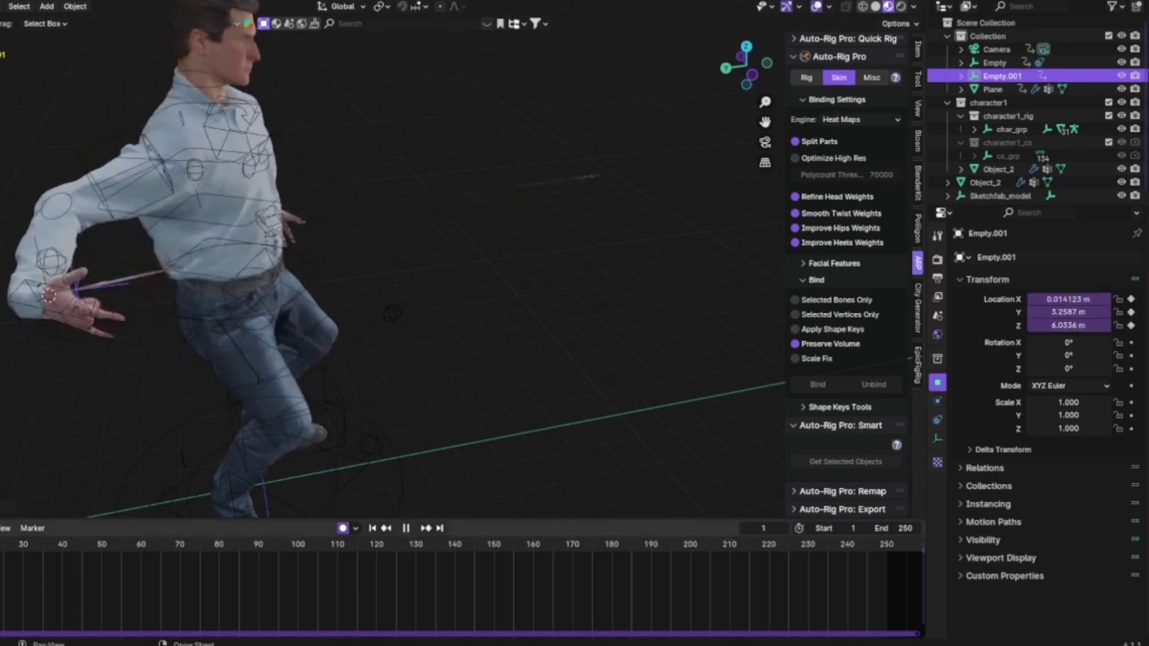
key("space")
Snap Empty.001 to the 3D cursor at the right wrist on frame 1
middle_click_drag(480, 238, 181, 232)
key("shift+s")
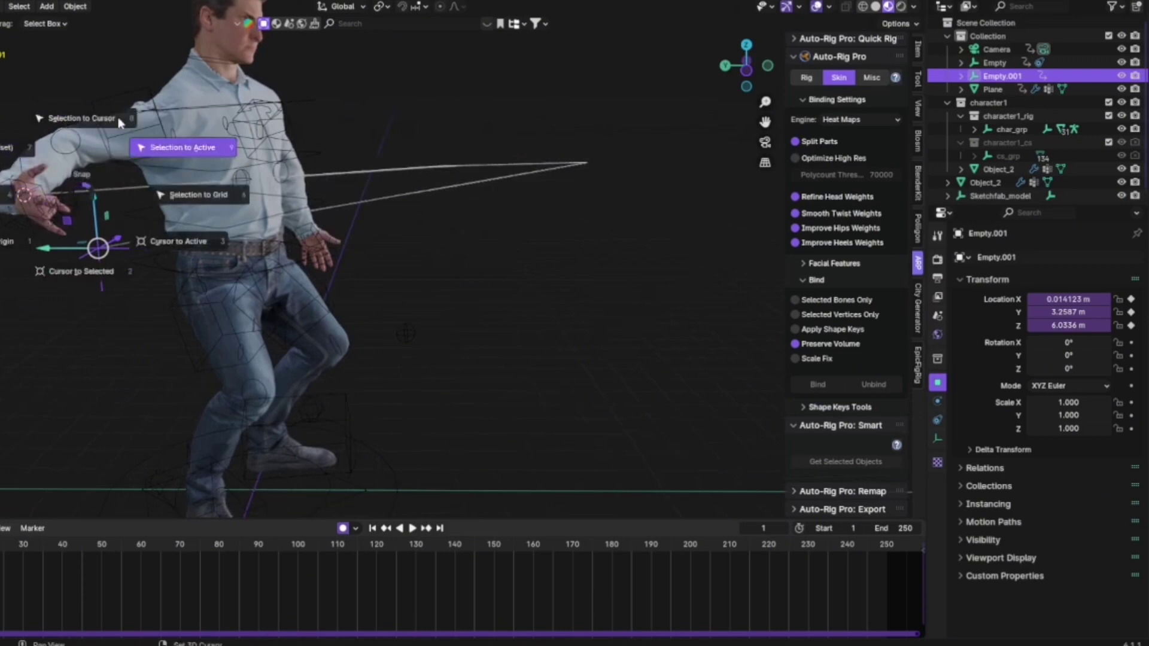
left_click(117, 119)
key("g")
right_click(108, 119)
key("shift+s")
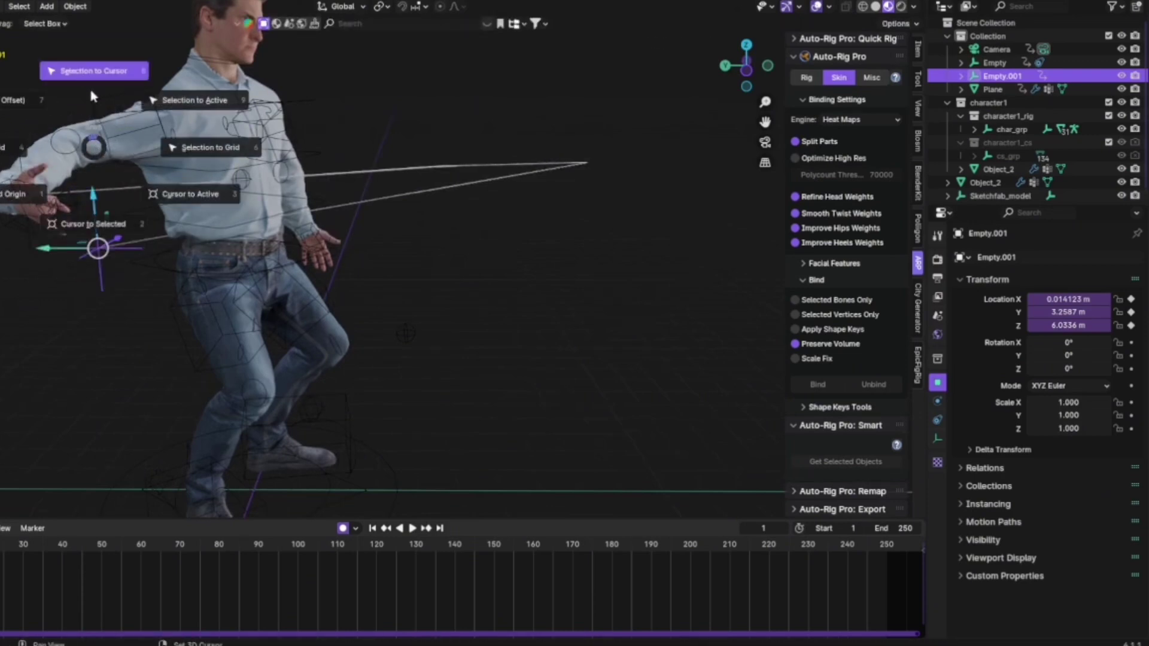
left_click(89, 84)
middle_click_drag(89, 85, 111, 144)
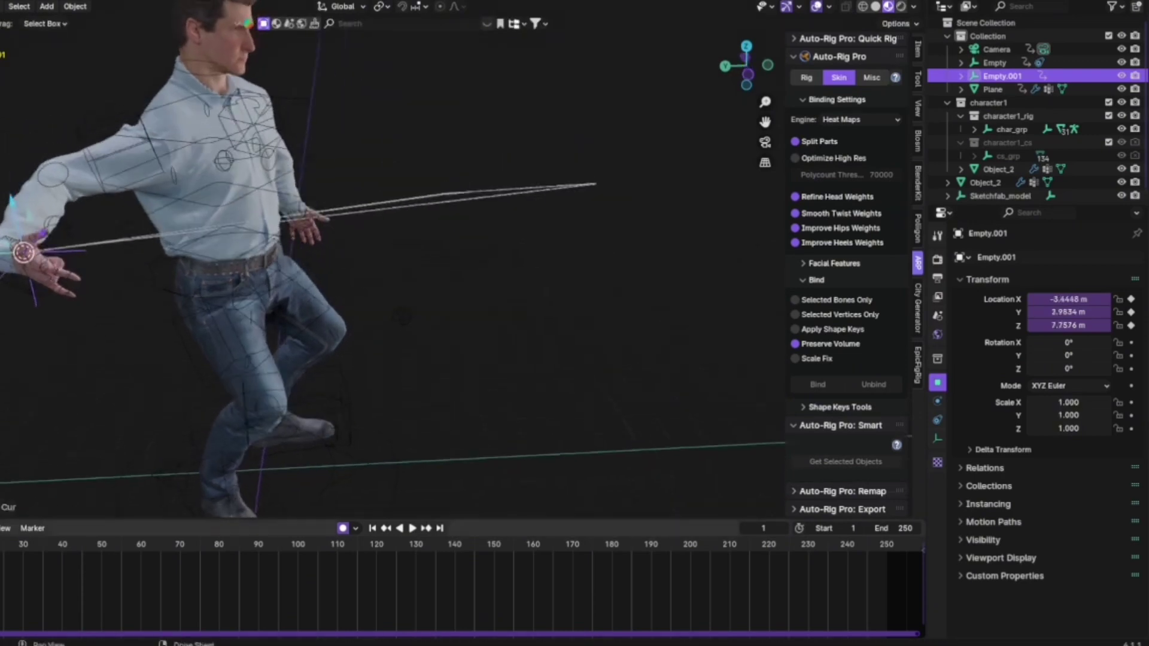
Play the animation up to frame 6 and move Empty.001 onto the right hand, to about X -1.77 m and Y -1.75 m
key("space")
key("space")
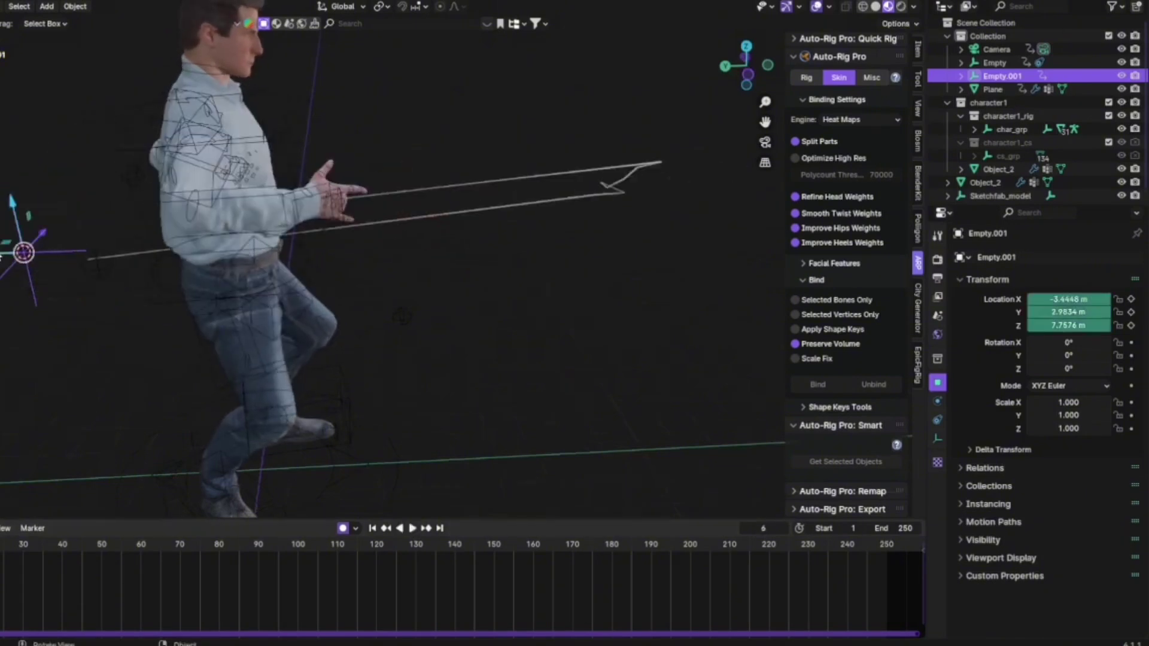
left_click_drag(1, 256, 272, 246)
middle_click_drag(275, 247, 401, 268)
left_click_drag(446, 277, 398, 214)
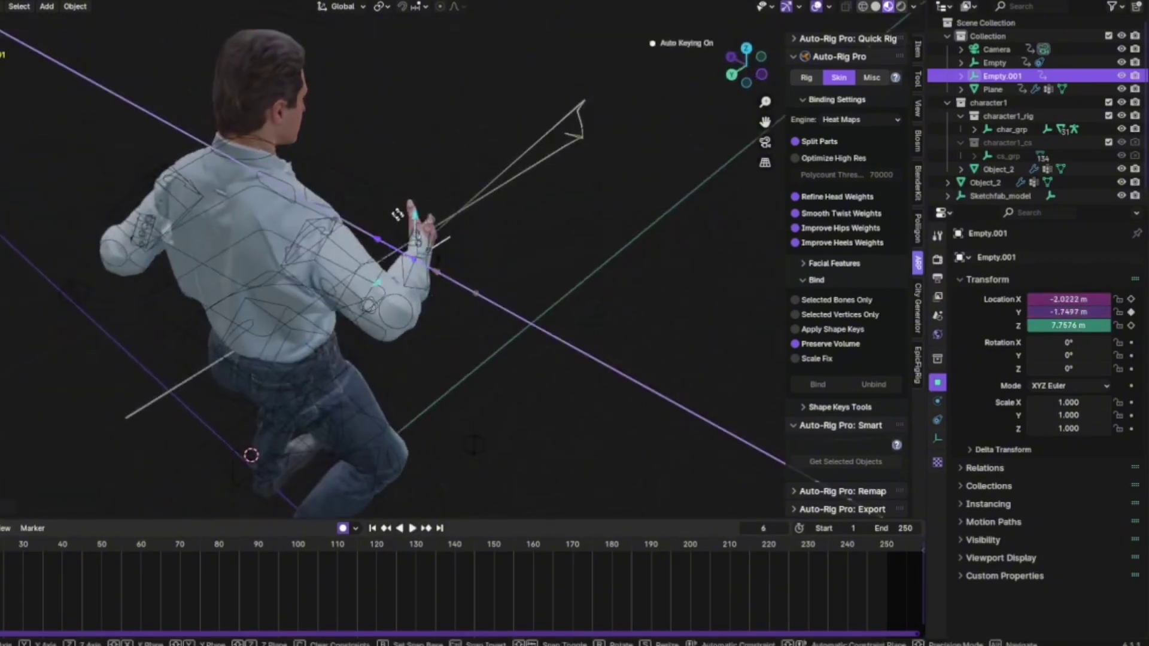
left_click(397, 214)
middle_click_drag(397, 214, 398, 172)
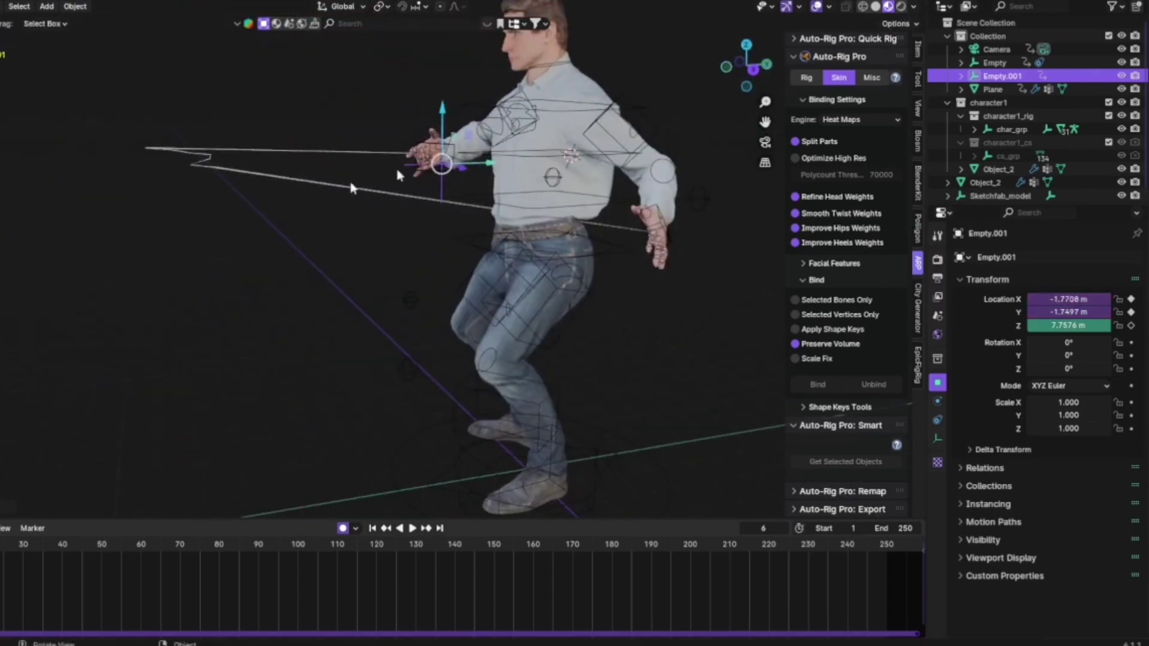
Raise Empty.001 onto the right hand on frame 6, to about X -1.80 m, Y -1.74 m and Z 7.92 m
left_click_drag(452, 168, 453, 159)
middle_click_drag(386, 220, 354, 299)
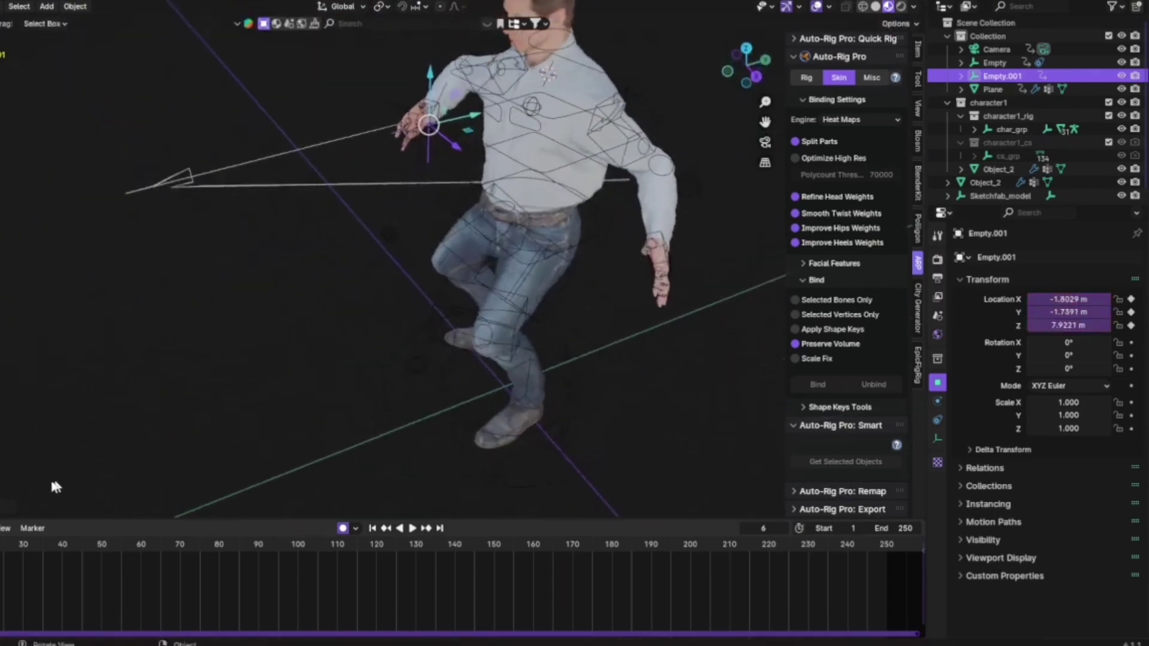
Advance the animation to frame 11 and move Empty.001 far away along the Y axis, to about Y -21.9 m
key("space")
key("space")
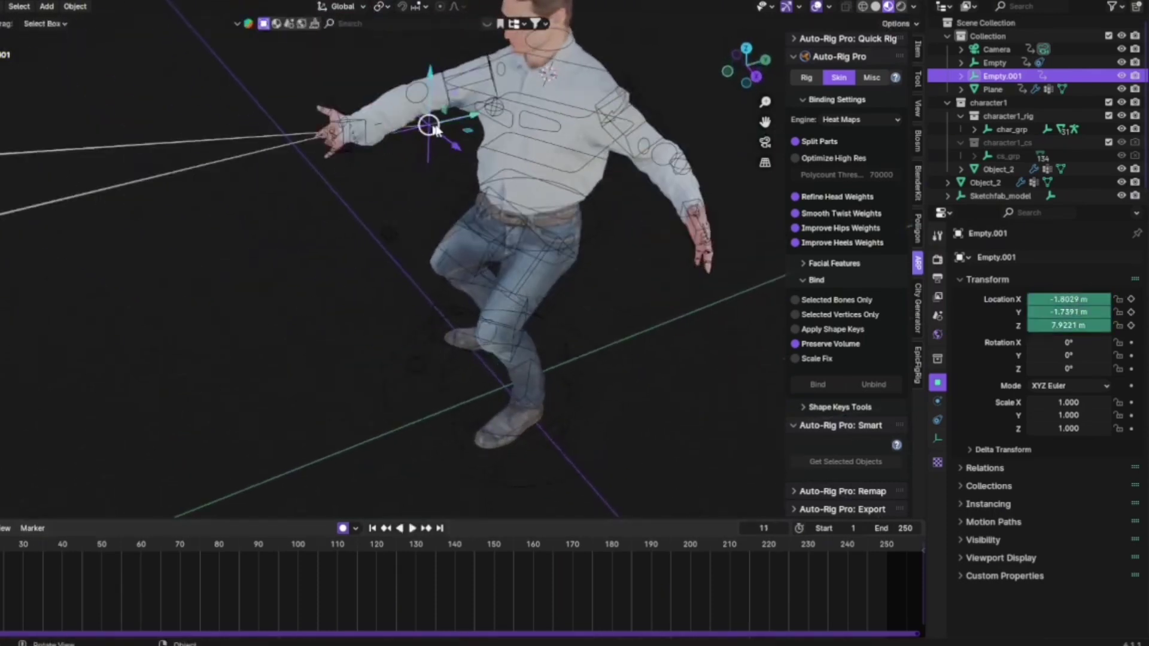
left_click_drag(472, 115, 823, 360)
left_click(208, 408)
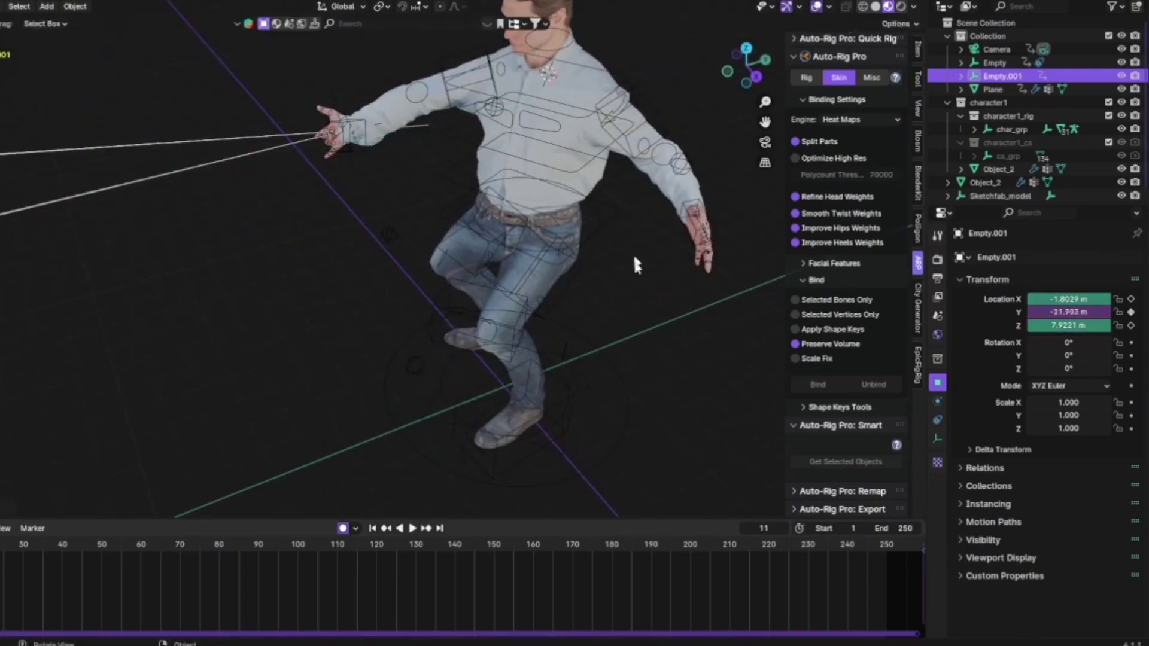
Play the animation through the camera and inspect the plane's strand close up at the right hand
left_click(766, 143)
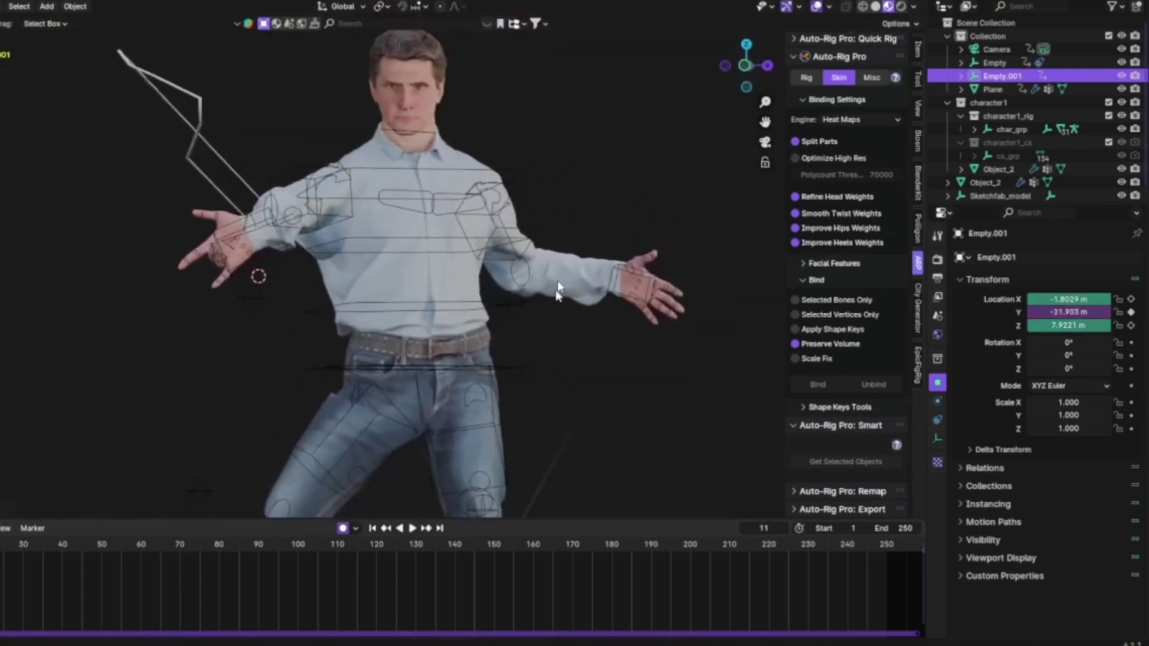
key("space")
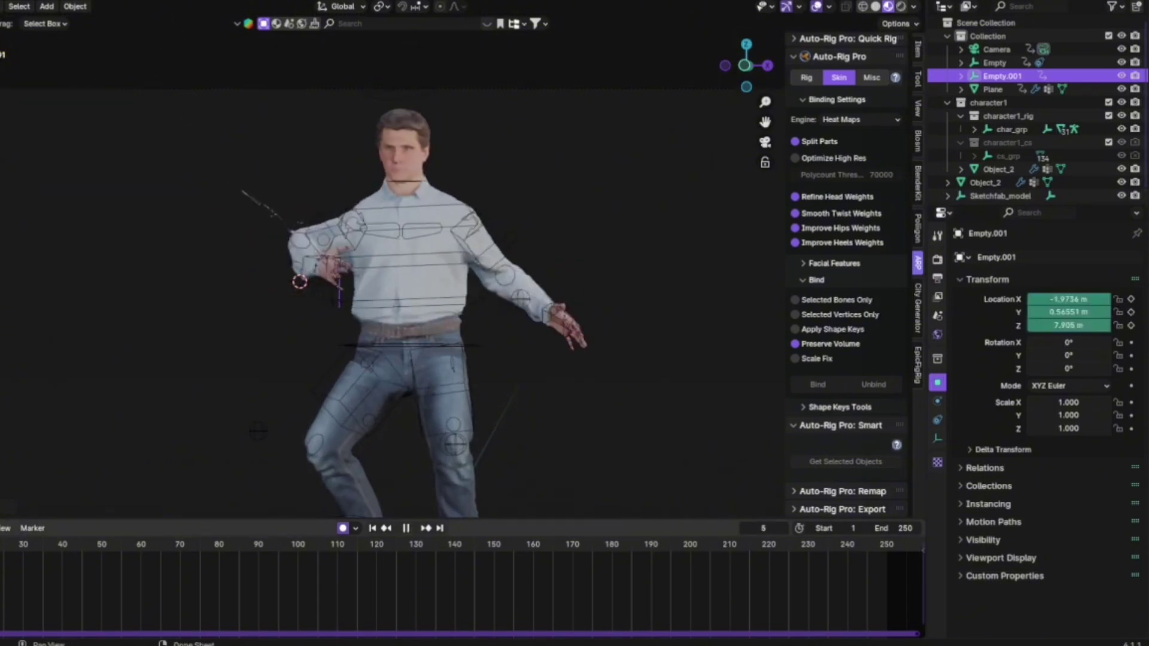
key("space")
left_click(278, 206)
scroll(359, 224, "up", 5)
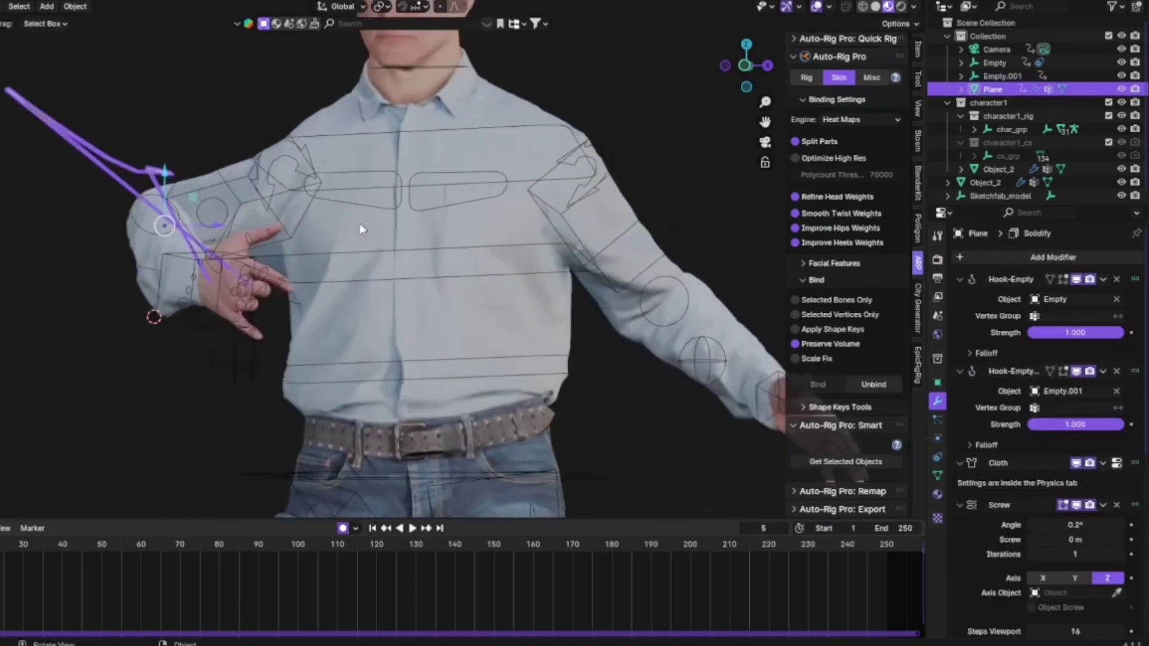
scroll(180, 372, "down", 1)
left_click(180, 372)
scroll(603, 199, "down", 3)
Play the animation from the first frame with overlays hidden to check the strand, then show the overlays again
left_click(817, 7)
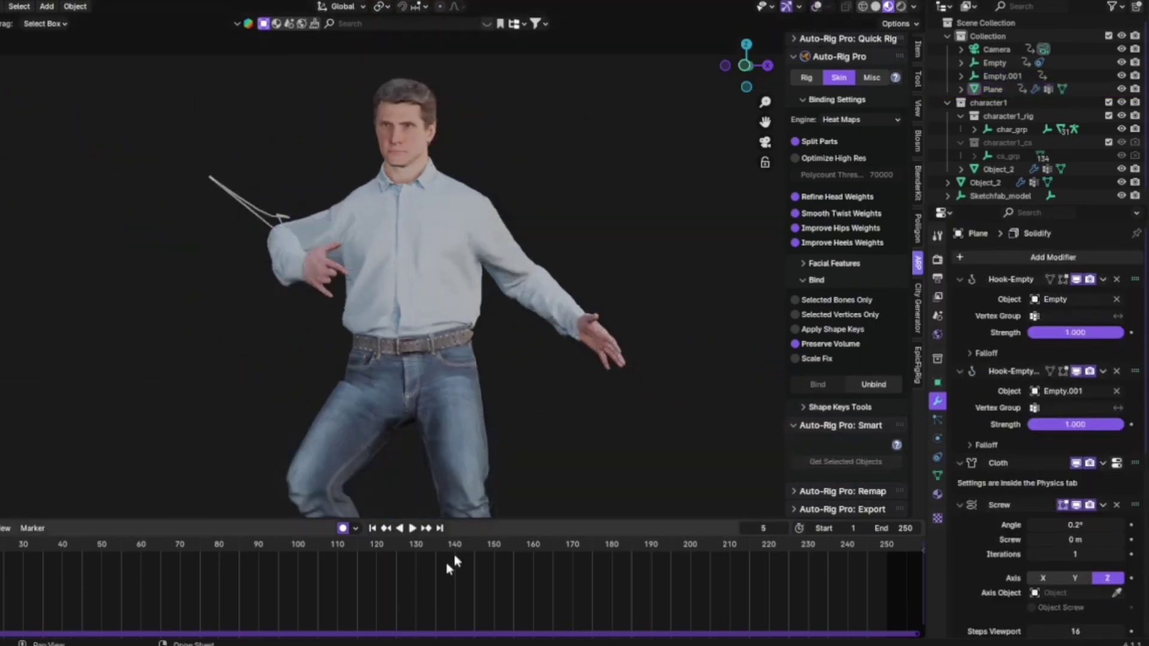
left_click(372, 530)
left_click(411, 529)
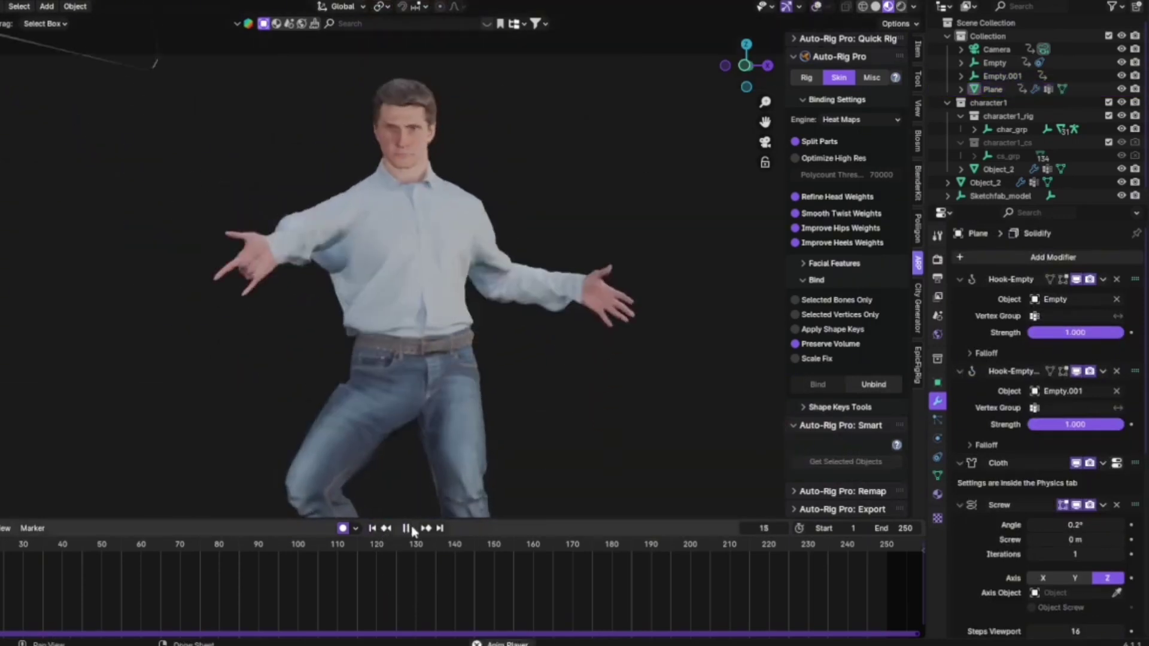
left_click(412, 529)
left_click(413, 529)
scroll(458, 378, "down", 2)
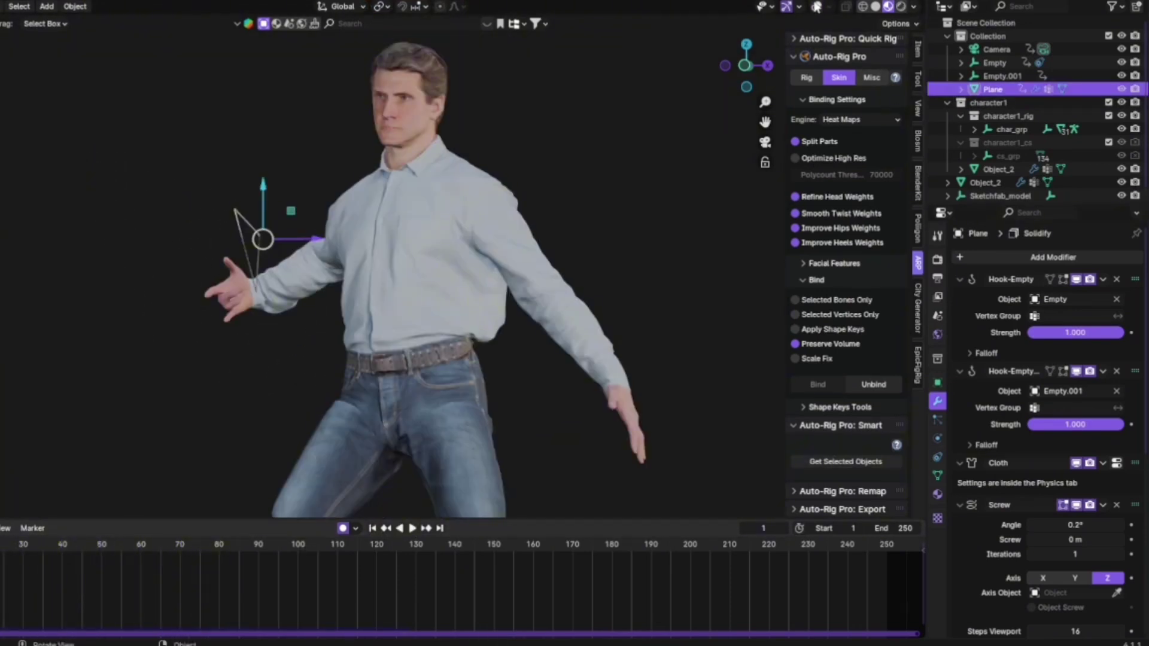
left_click(817, 7)
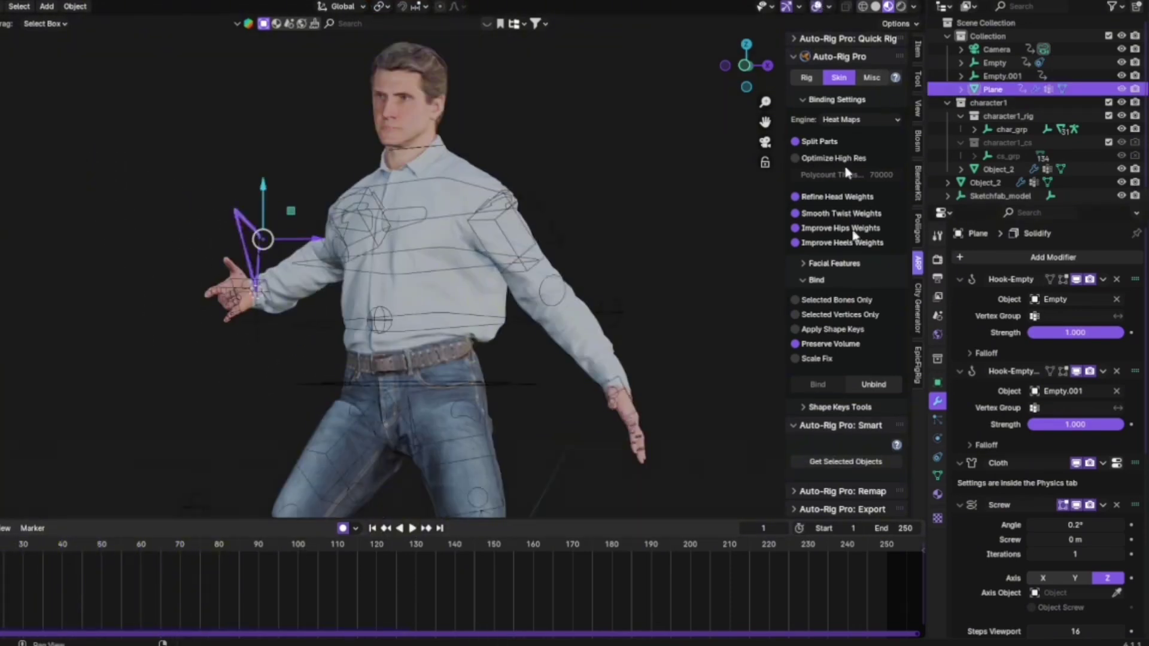
Keyframe the plane's cloth shrinking factor at 1.000 on frames 1 and 7
left_click(938, 441)
scroll(1007, 448, "down", 12)
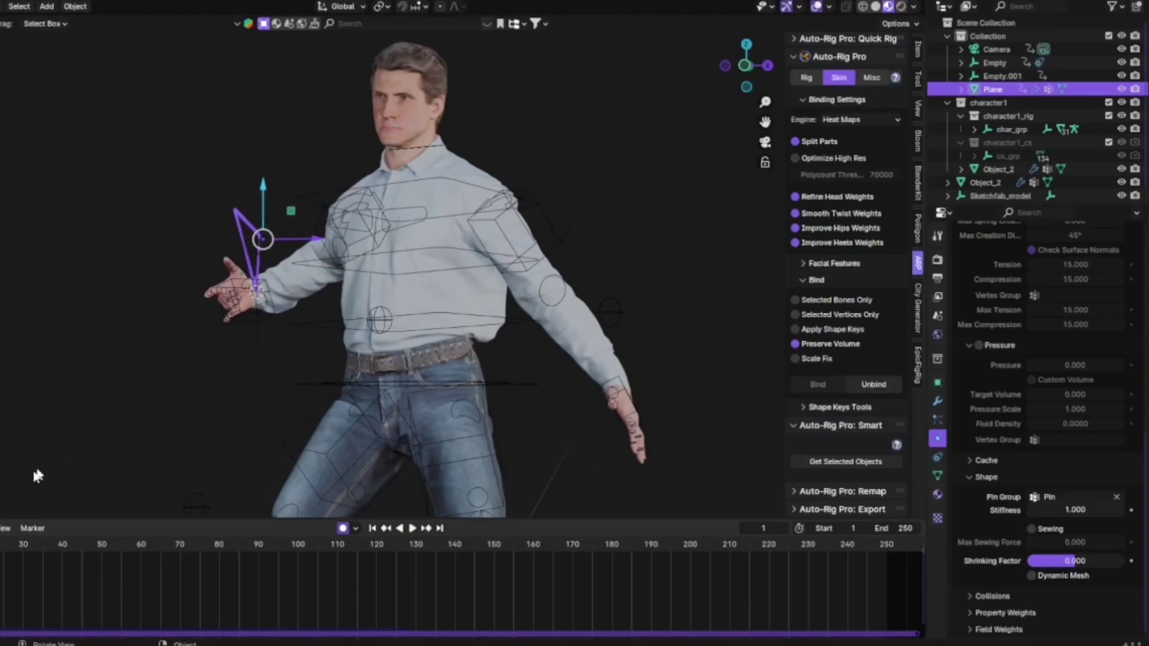
left_click(1131, 561)
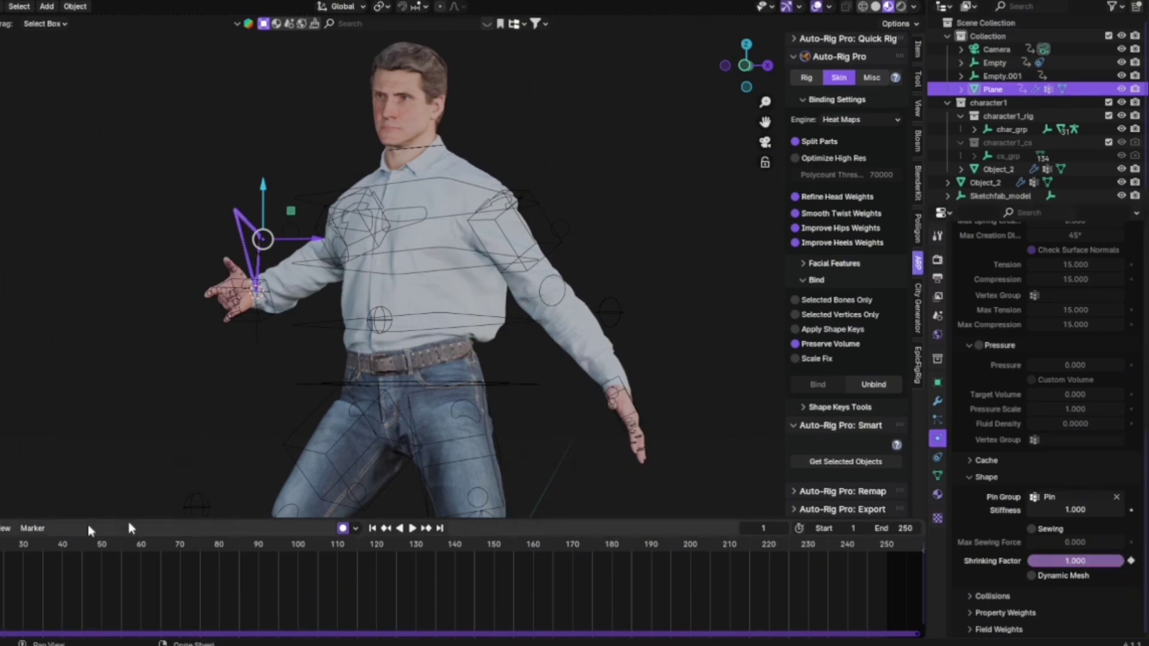
key("space")
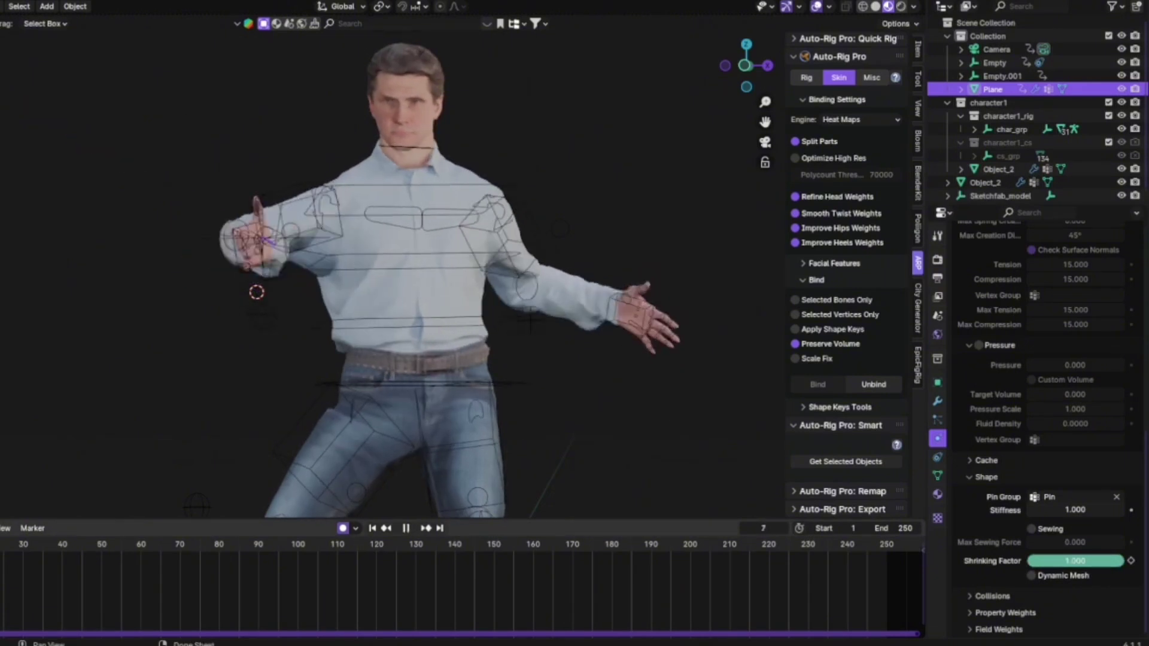
key("space")
left_click(1131, 562)
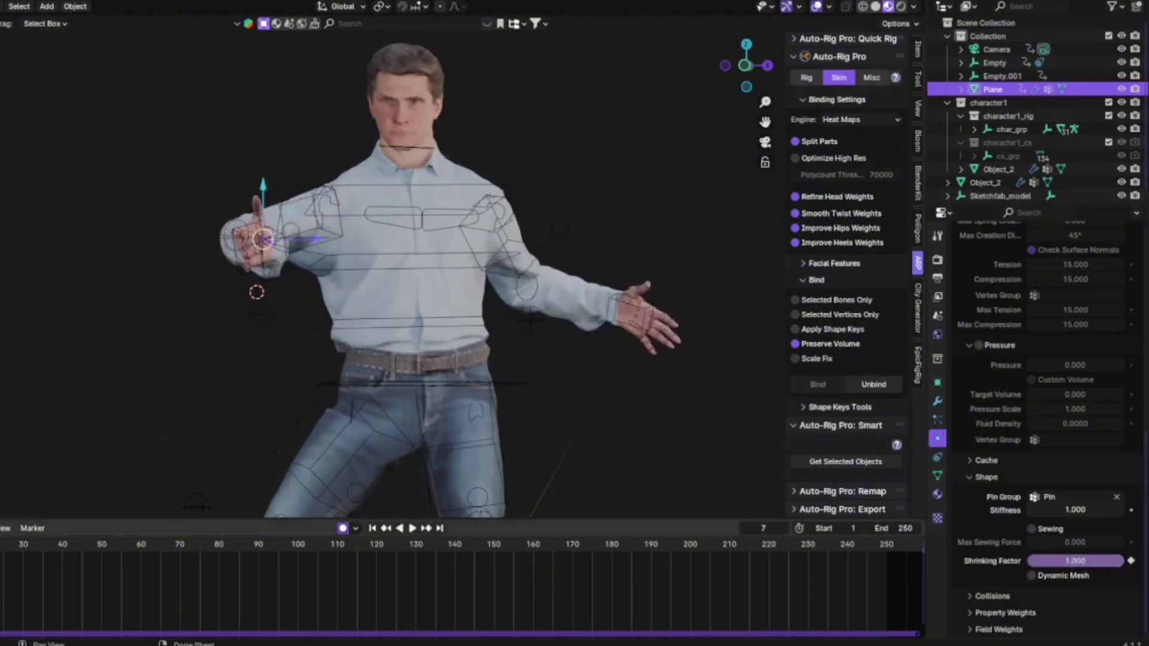
Keyframe the cloth shrinking factor at 0.850 on frame 9
key("Right")
key("Right")
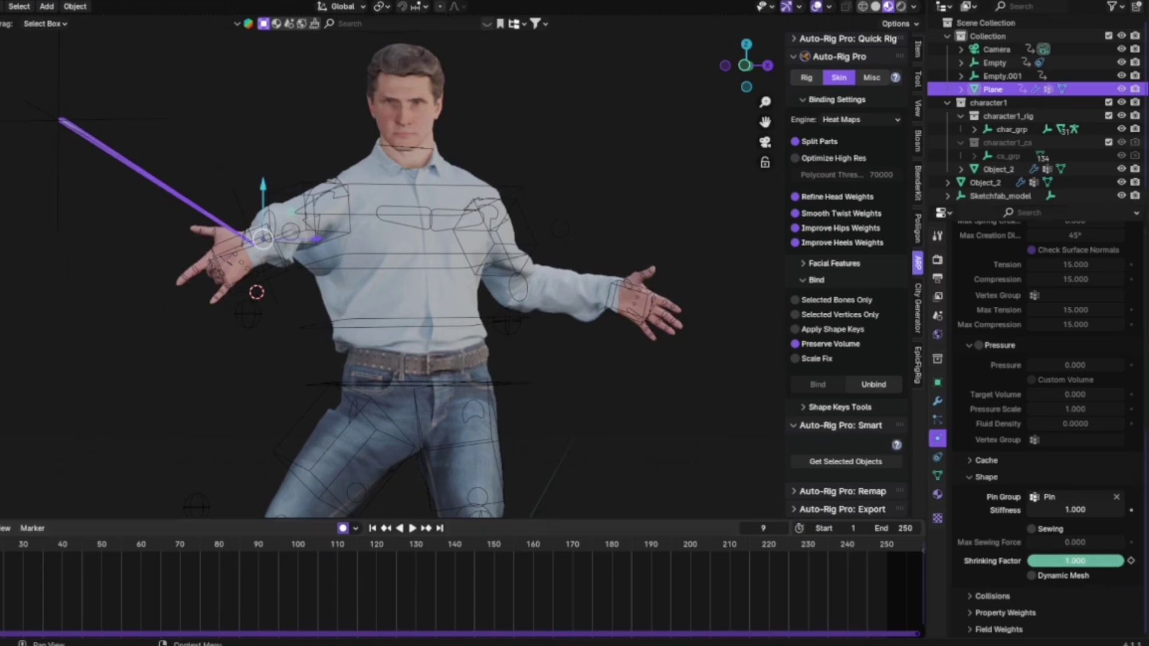
left_click_drag(1076, 562, 1070, 562)
Advance to frame 14 and keyframe the cloth shrinking factor at 1.000
key("space")
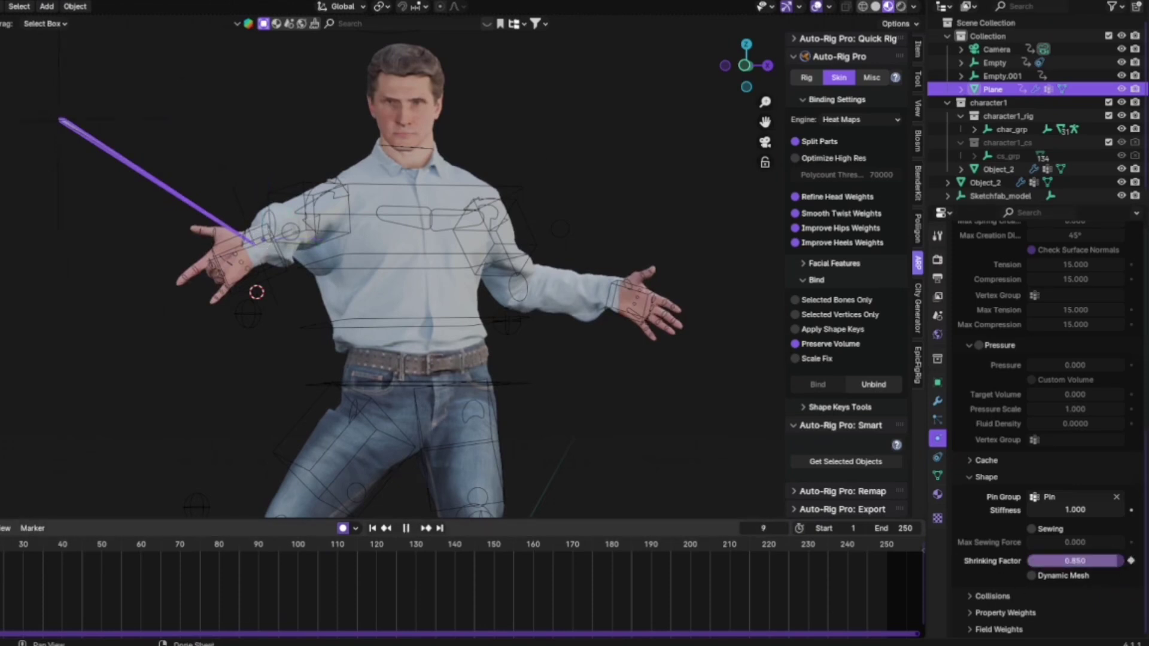
key("space")
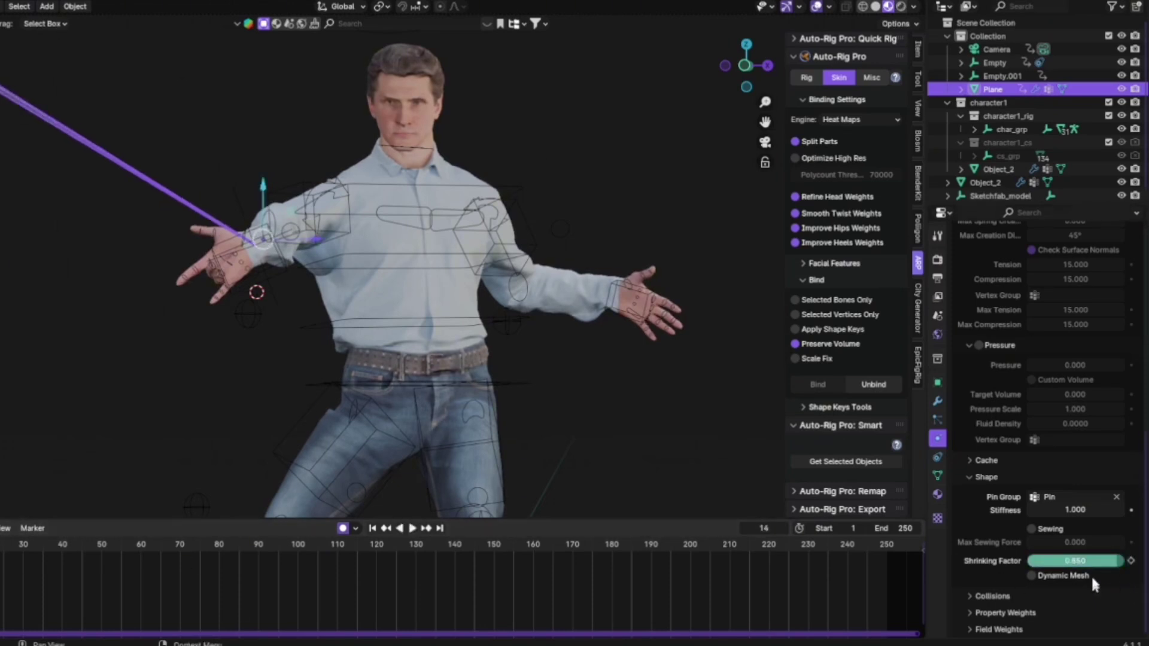
left_click_drag(1093, 562, 1115, 561)
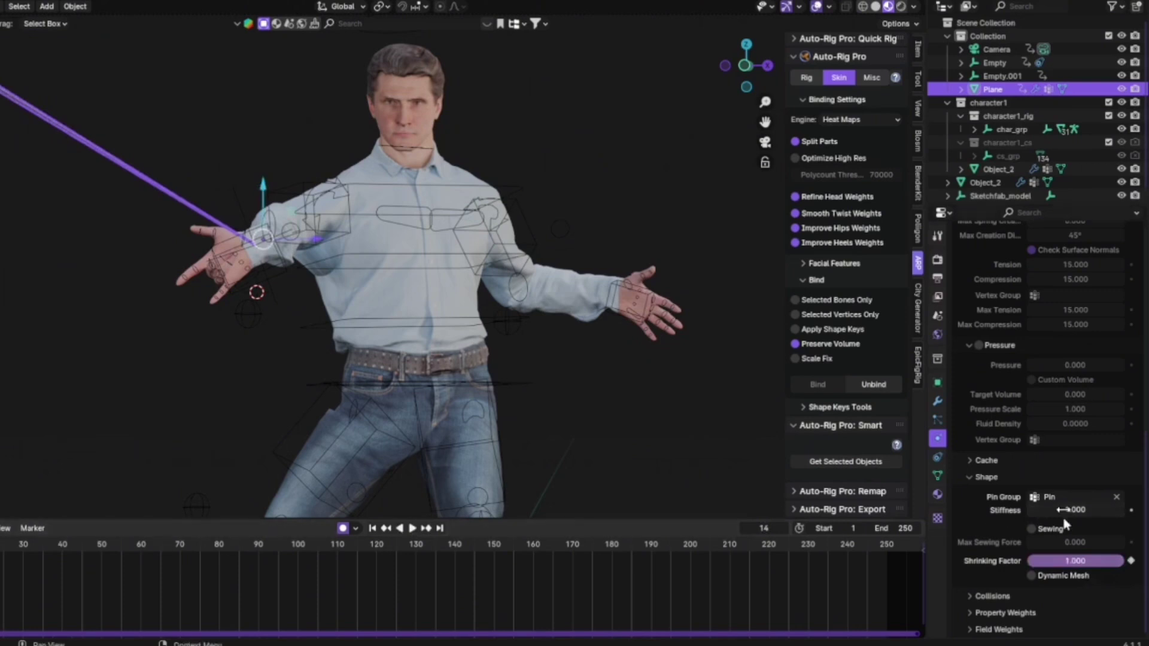
Set the end frame of both the timeline and the cloth cache to 22 and bake the cloth simulation
left_click(986, 461)
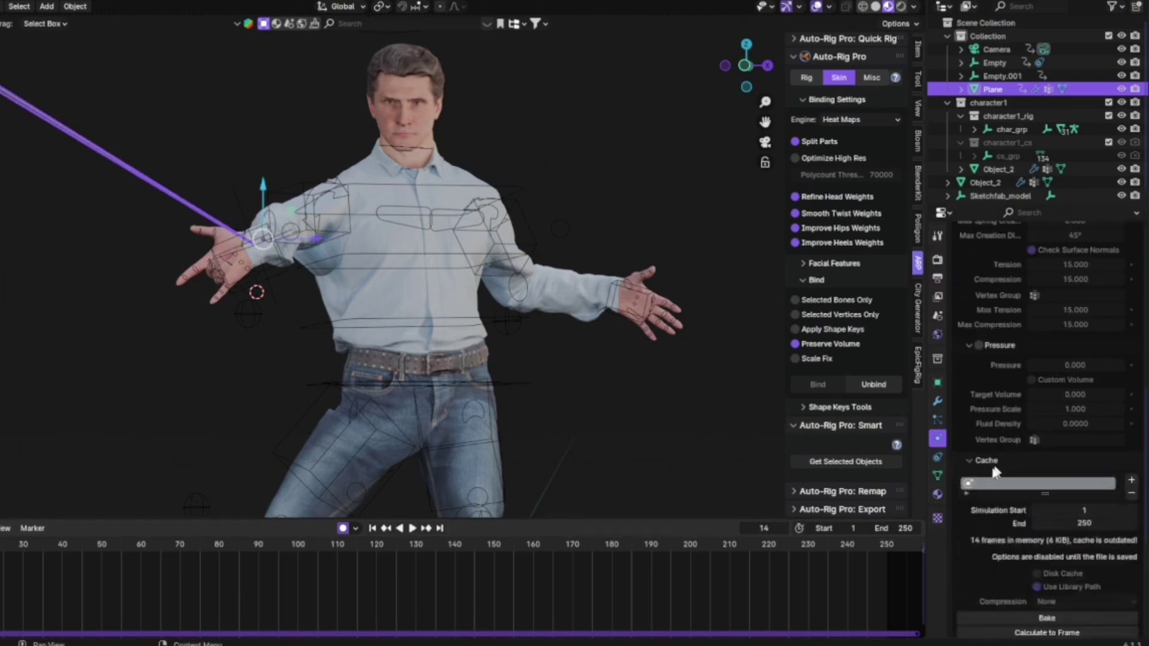
scroll(986, 473, "down", 4)
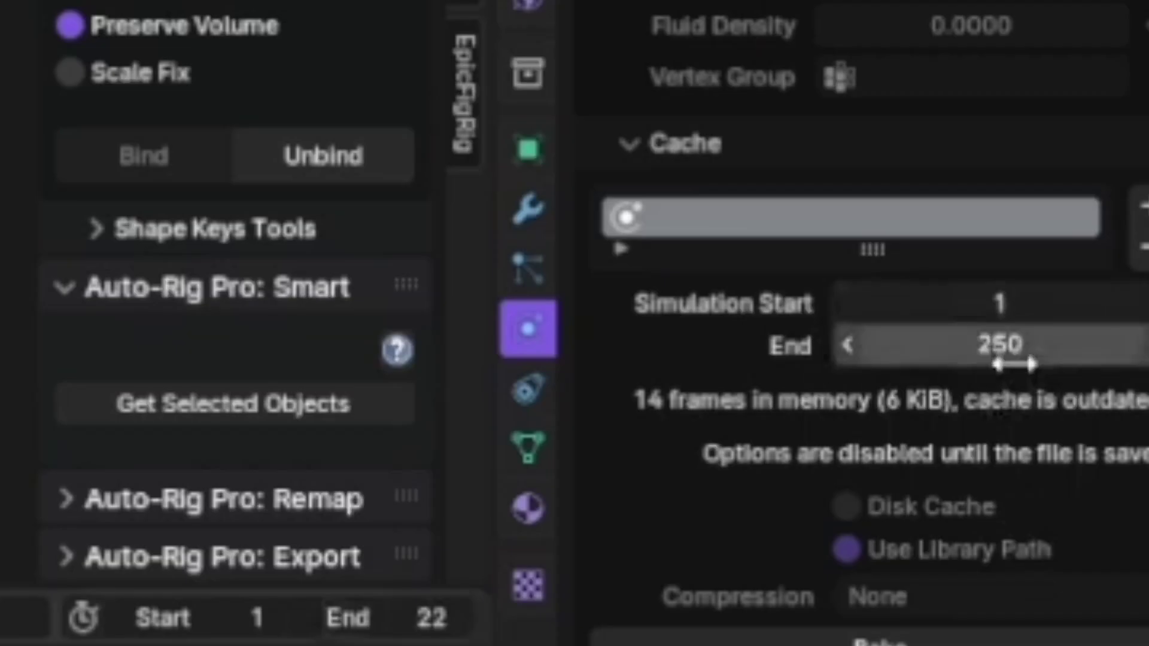
left_click(1090, 450)
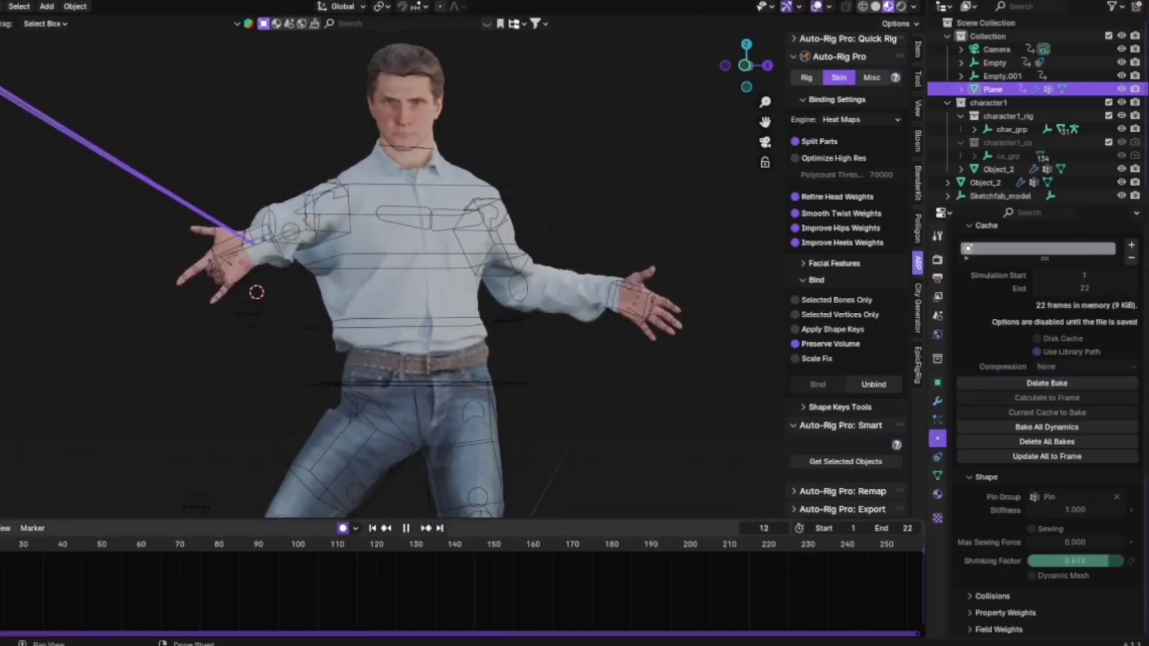
Hide the overlays and play the baked animation to check how the strand follows the right hand
key("space")
left_click(714, 36)
left_click(816, 8)
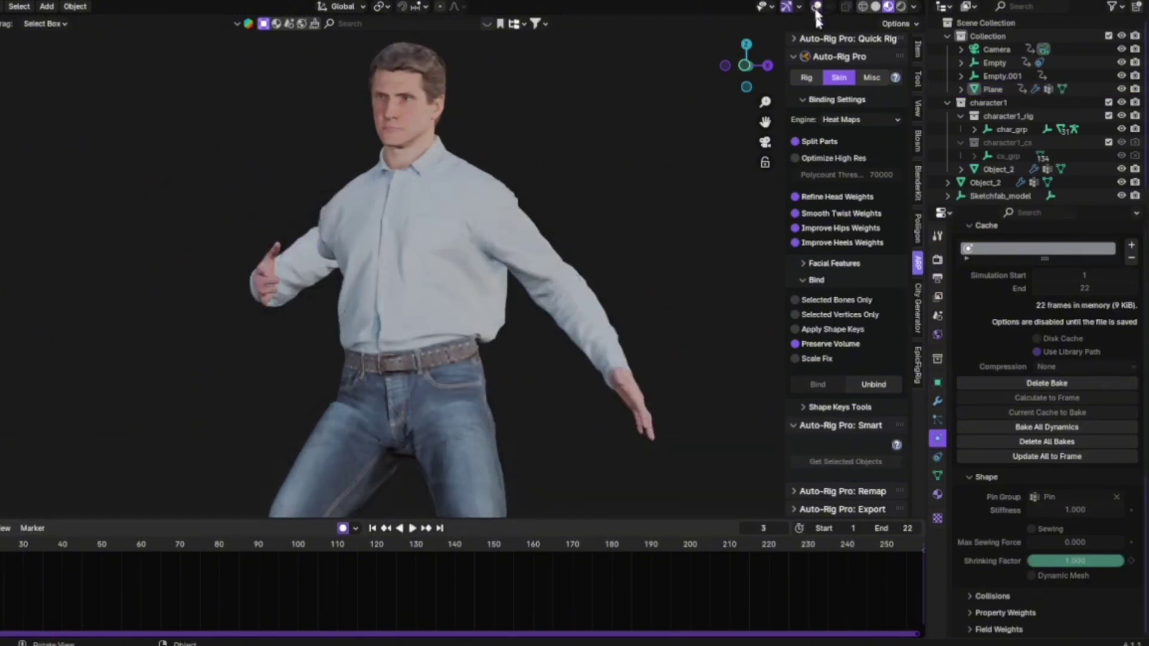
left_click(412, 528)
key("space")
scroll(156, 156, "down", 2)
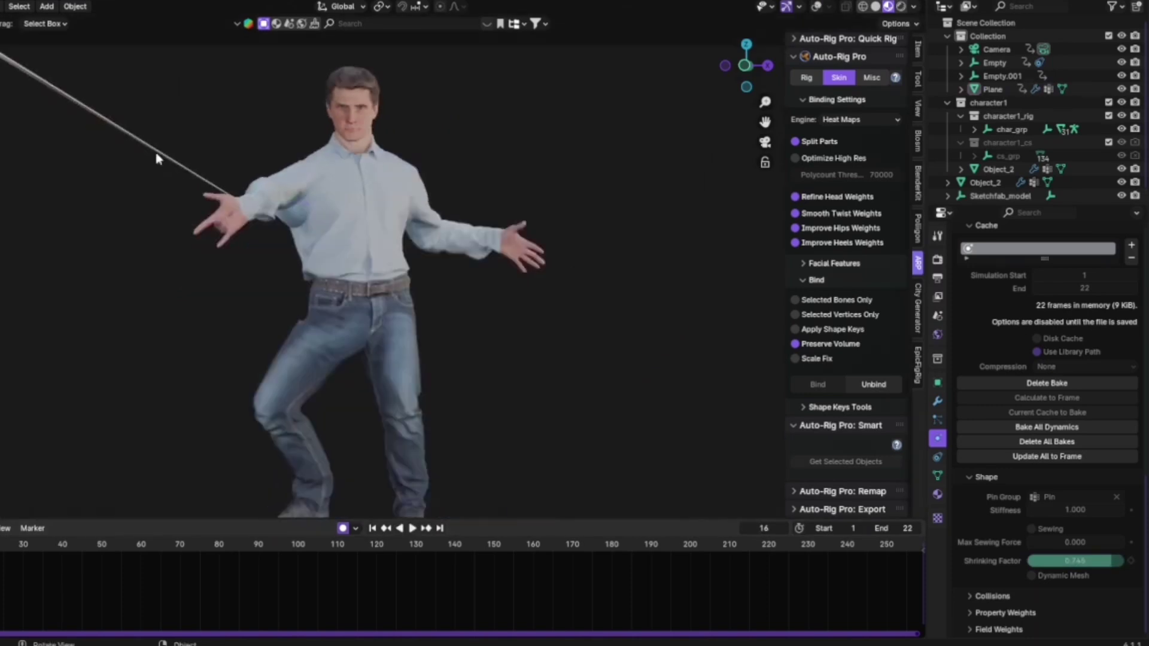
left_click(156, 155)
scroll(109, 366, "up", 1)
key("space")
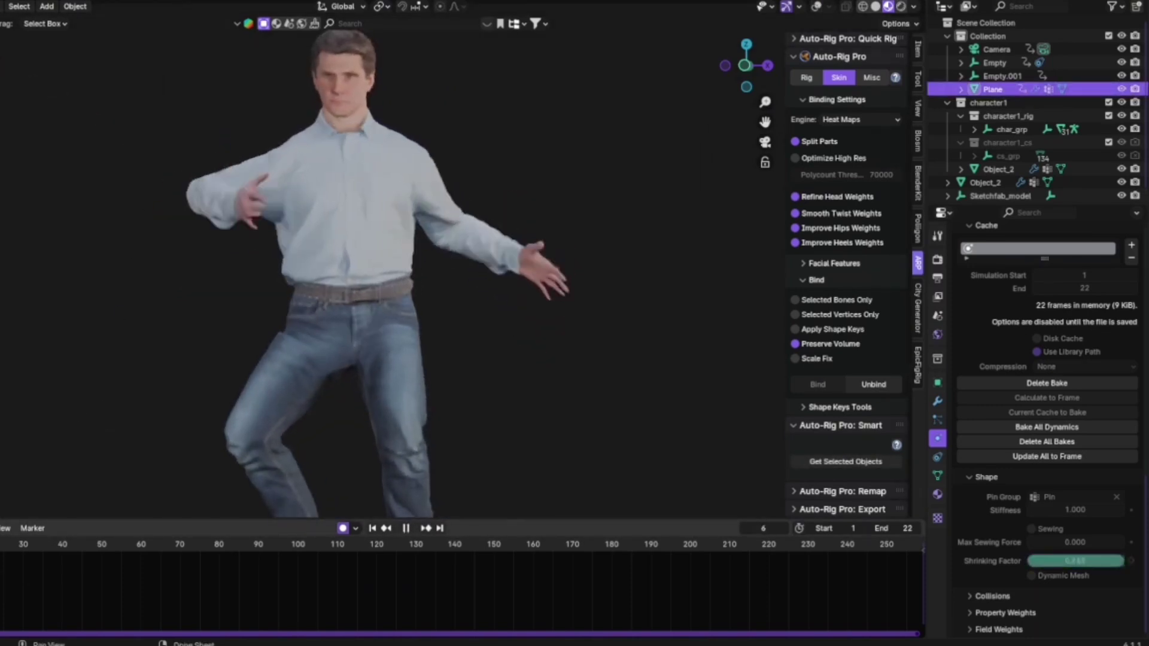
key("space")
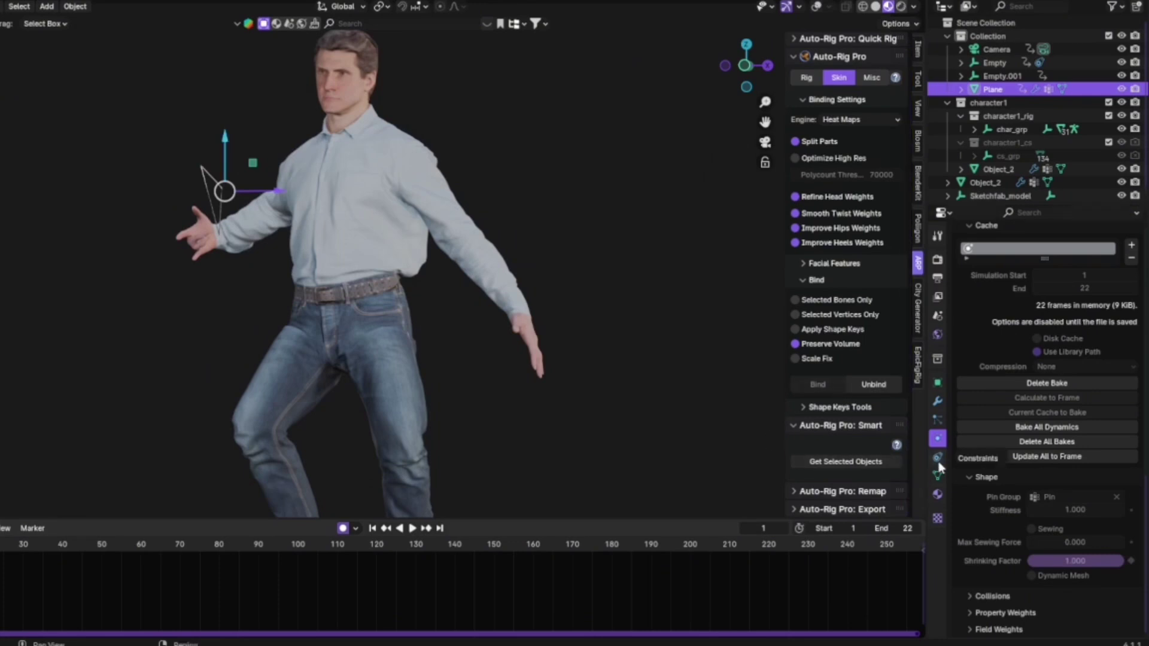
Keyframe the plane's viewport and render visibility on at frame 1 and off at frame 6
left_click(938, 383)
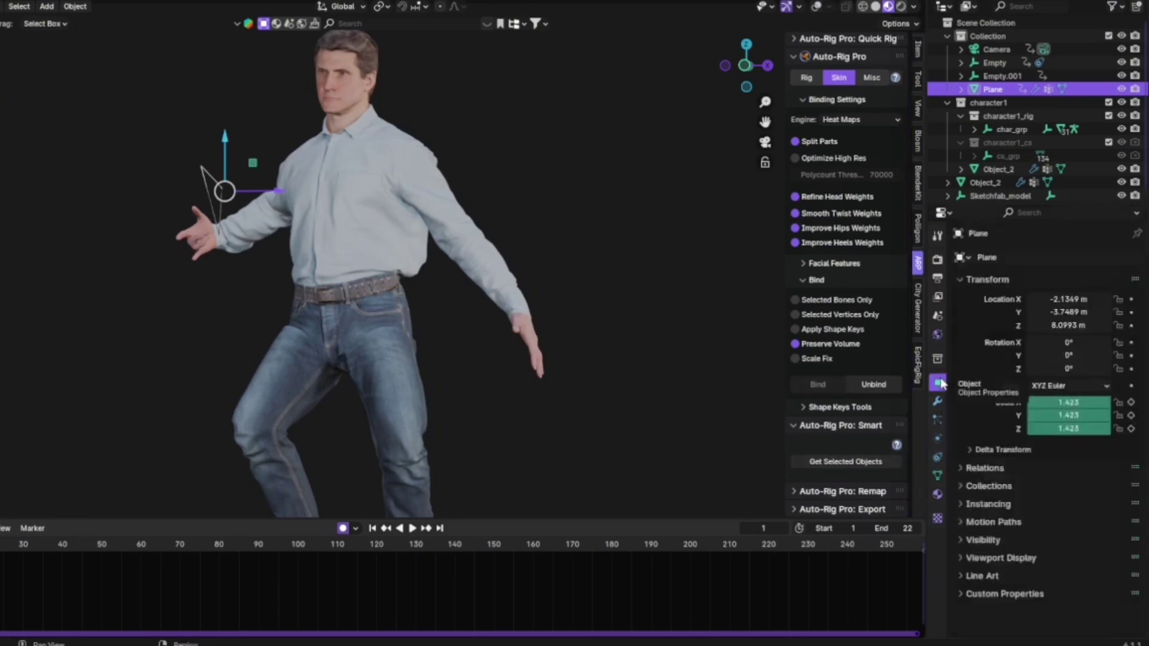
left_click(965, 541)
scroll(979, 539, "down", 2)
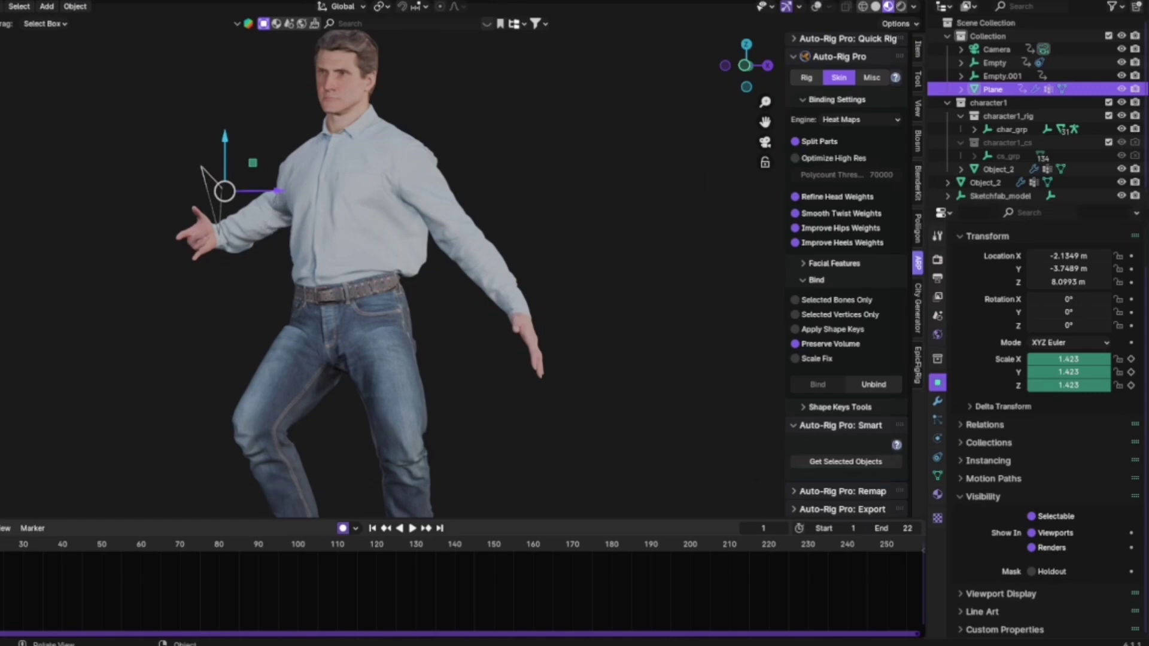
key("space")
key("space")
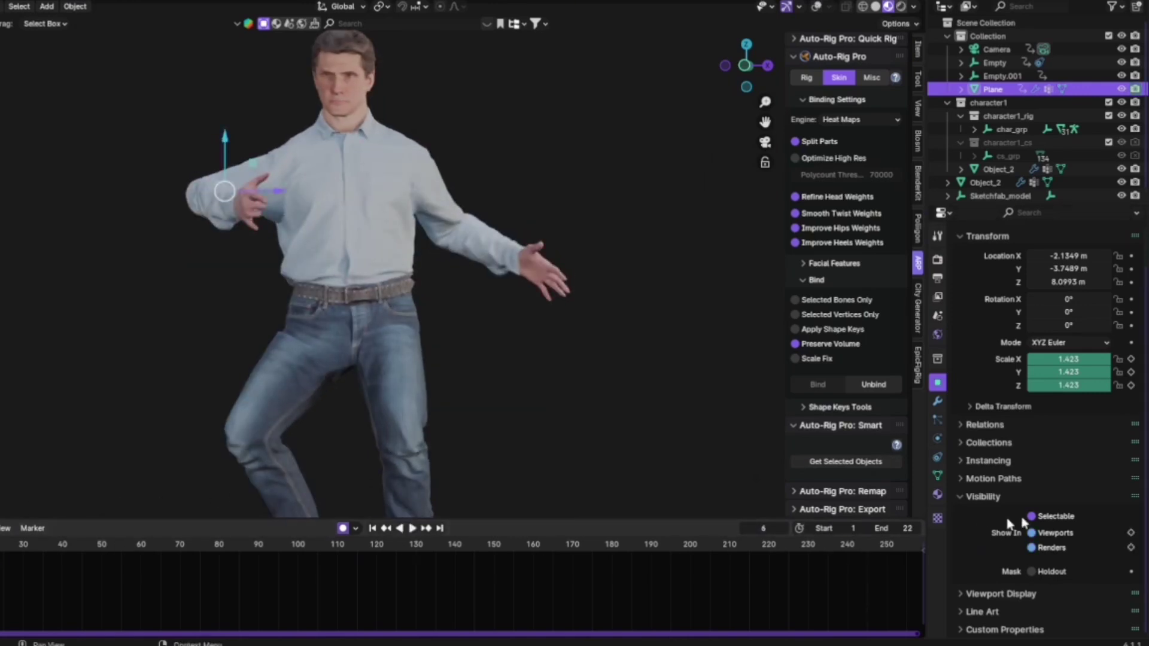
left_click(1032, 533)
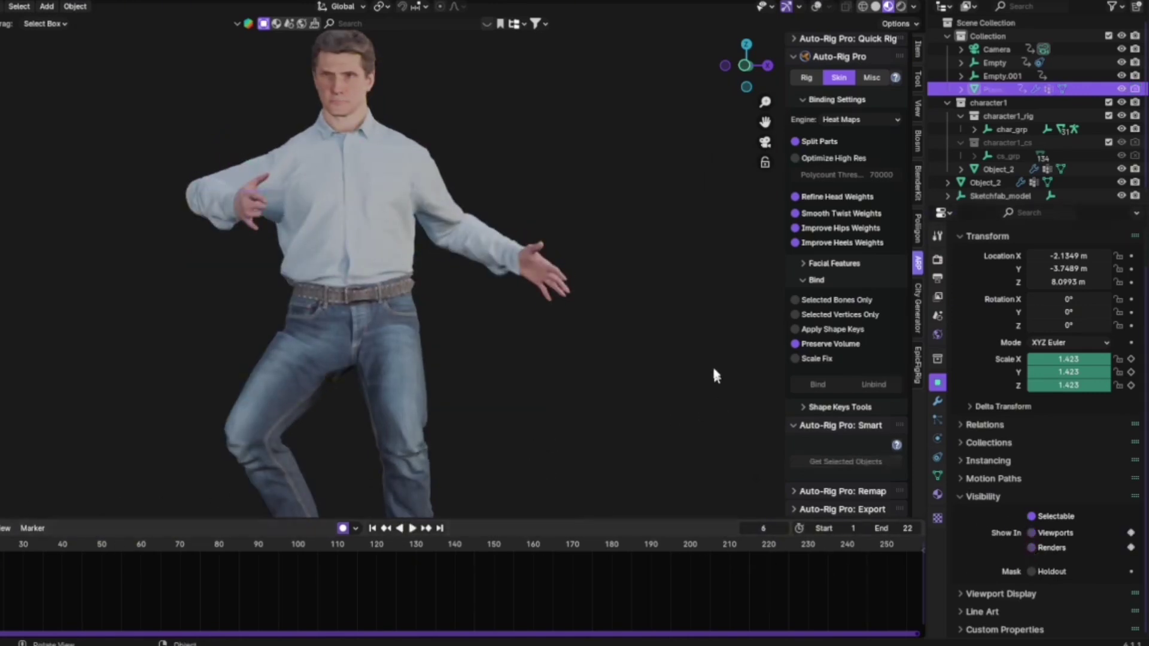
Play the animation, return to frame 1 and keyframe the plane's viewport and render visibility off there
key("space")
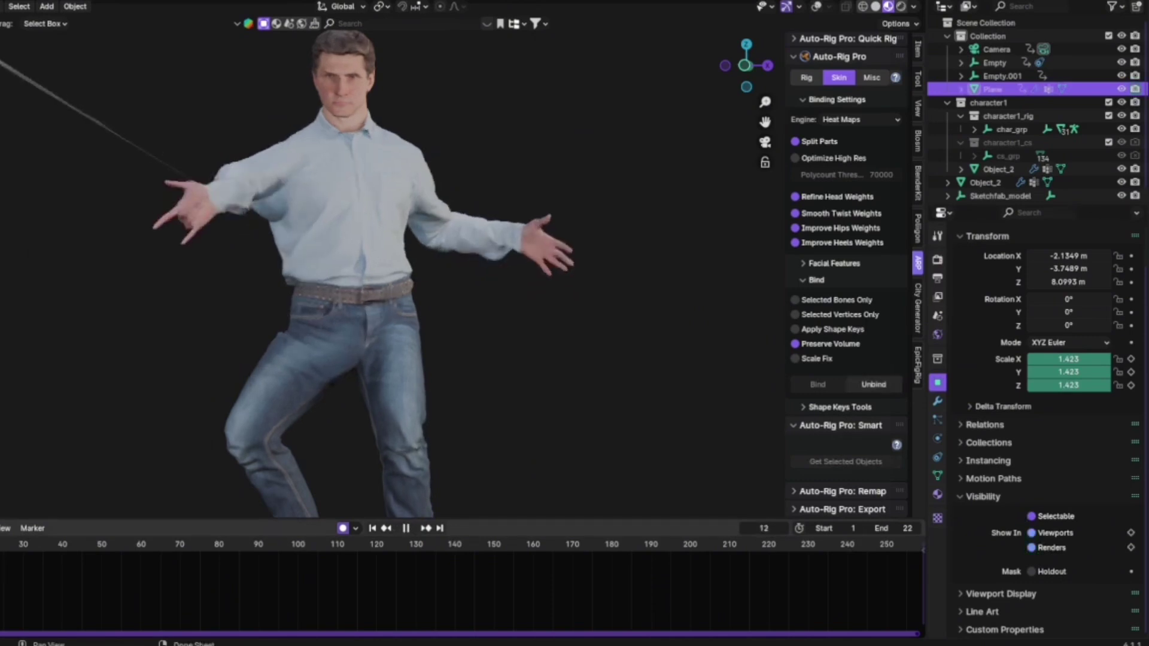
key("space")
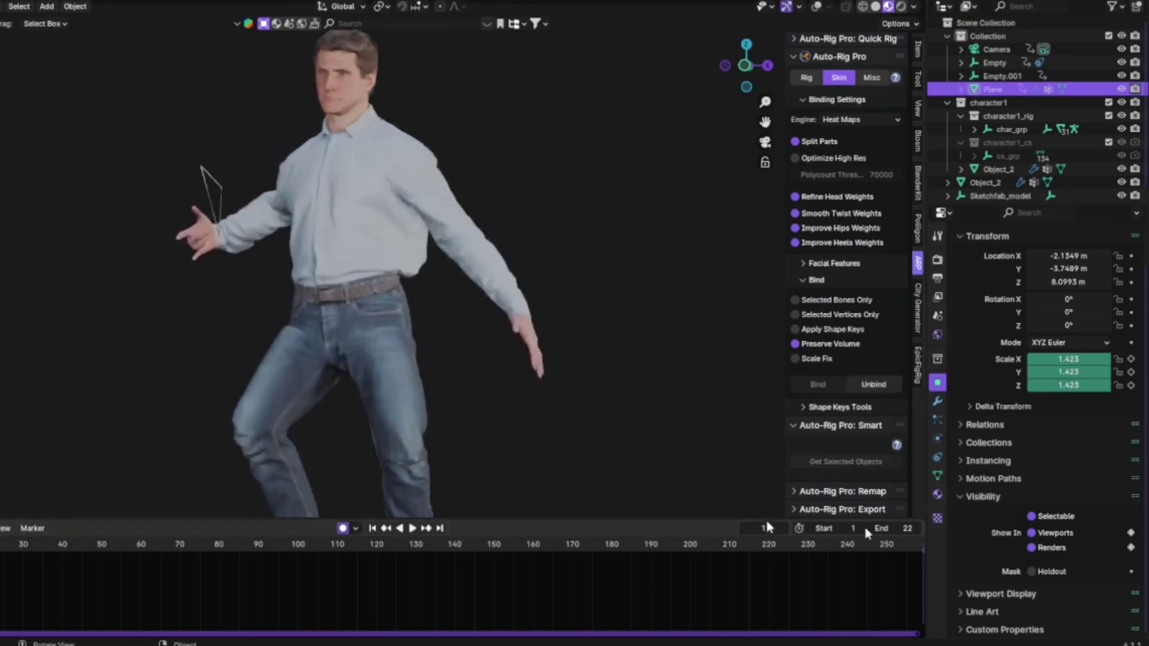
left_click(1037, 534)
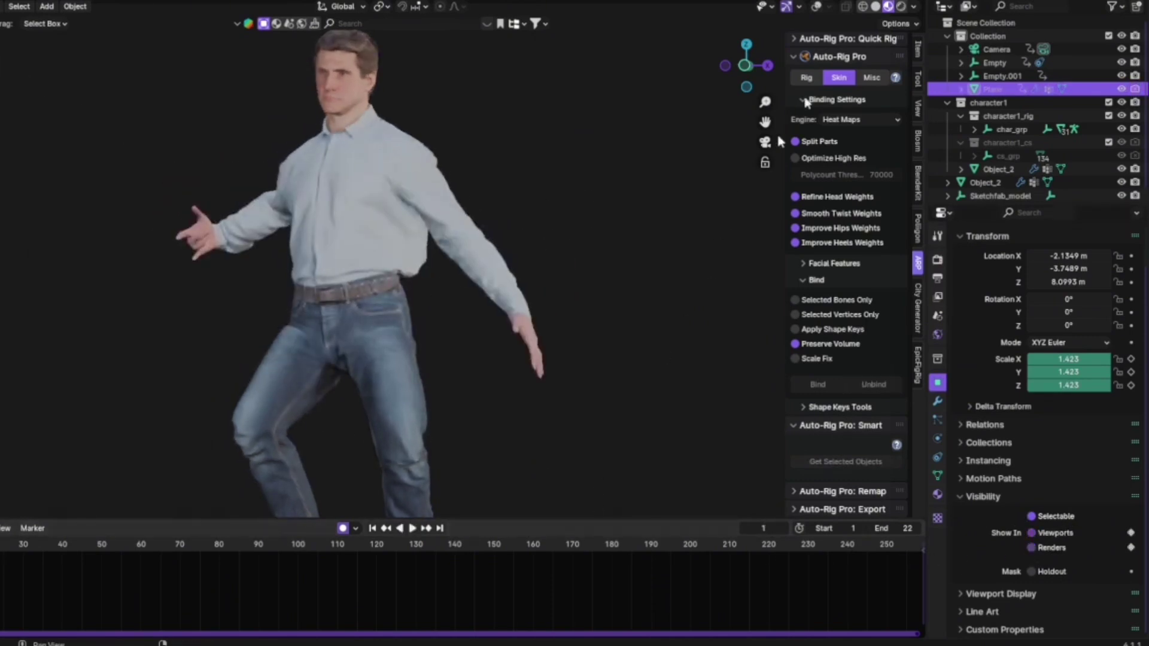
Play the animation from several angles to check when the strand appears, then return to the camera view
key("space")
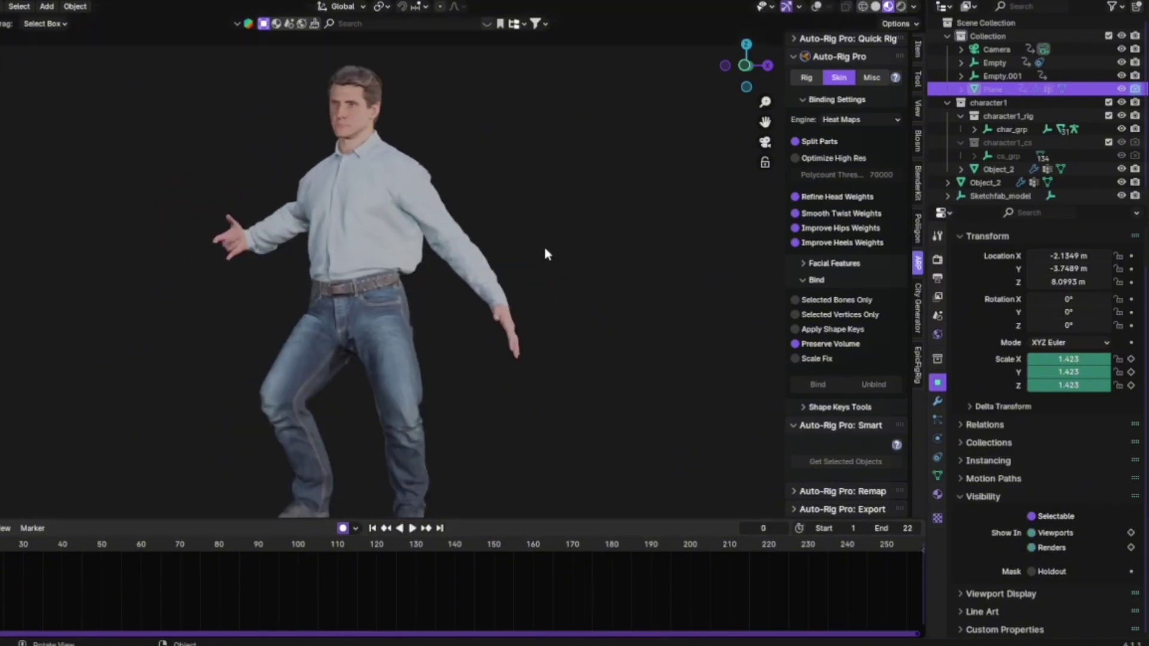
key("space")
left_click(414, 528)
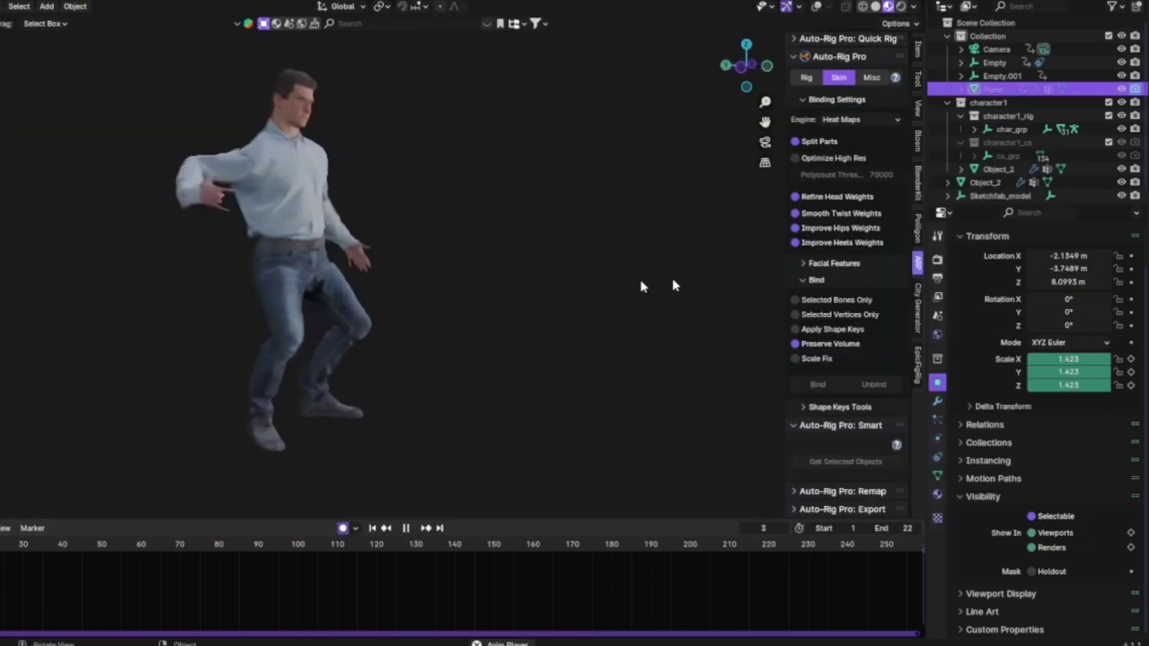
middle_click_drag(672, 287, 372, 368)
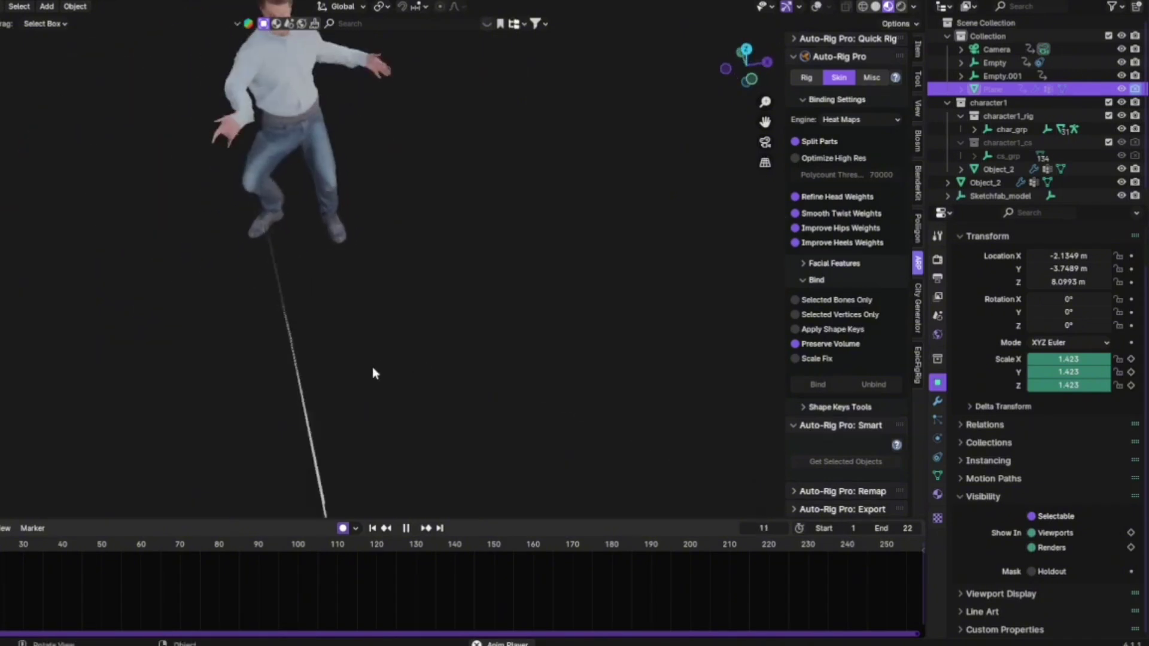
left_click(407, 528)
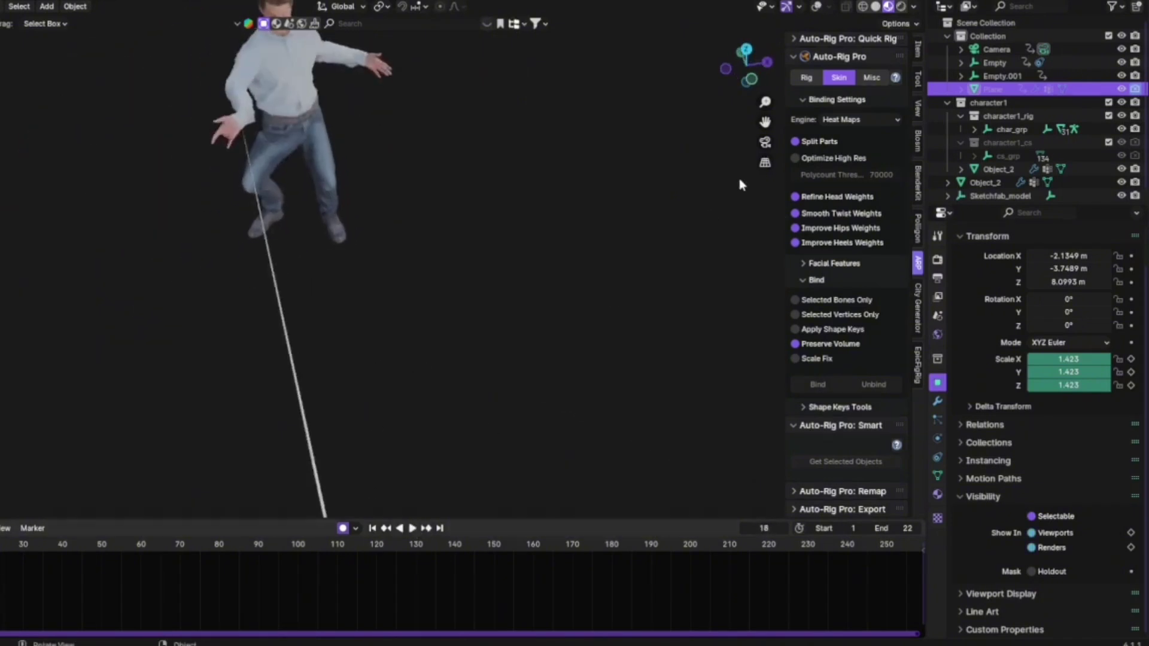
left_click(766, 142)
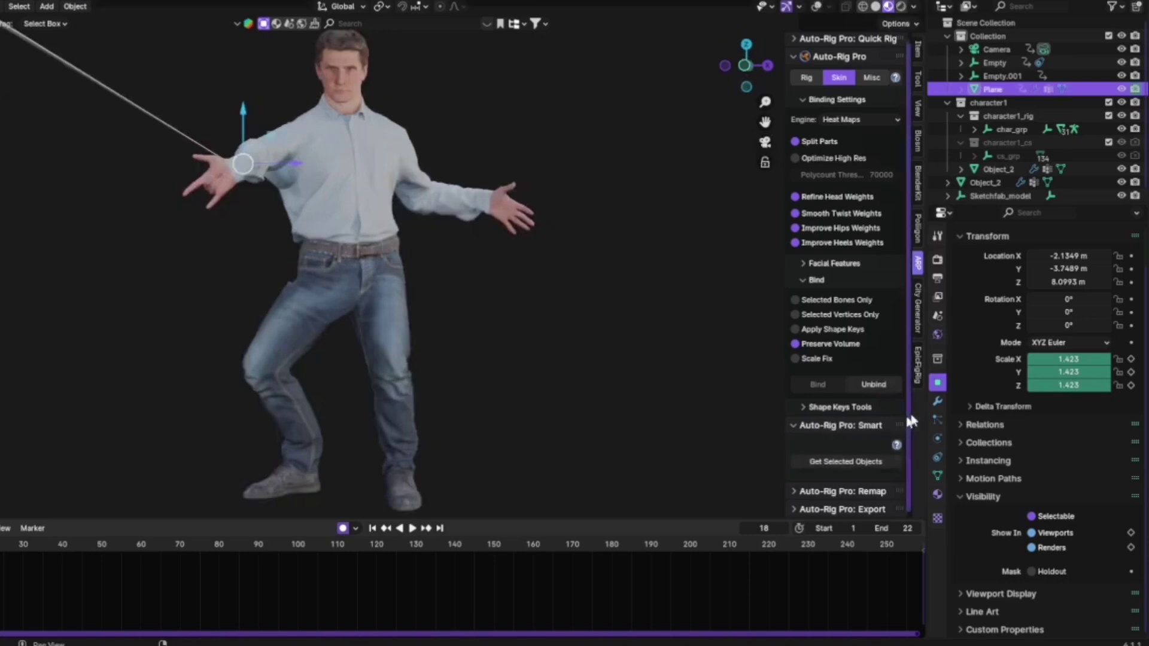
Open the bake controls in the plane's cloth physics settings
left_click(938, 420)
left_click(938, 438)
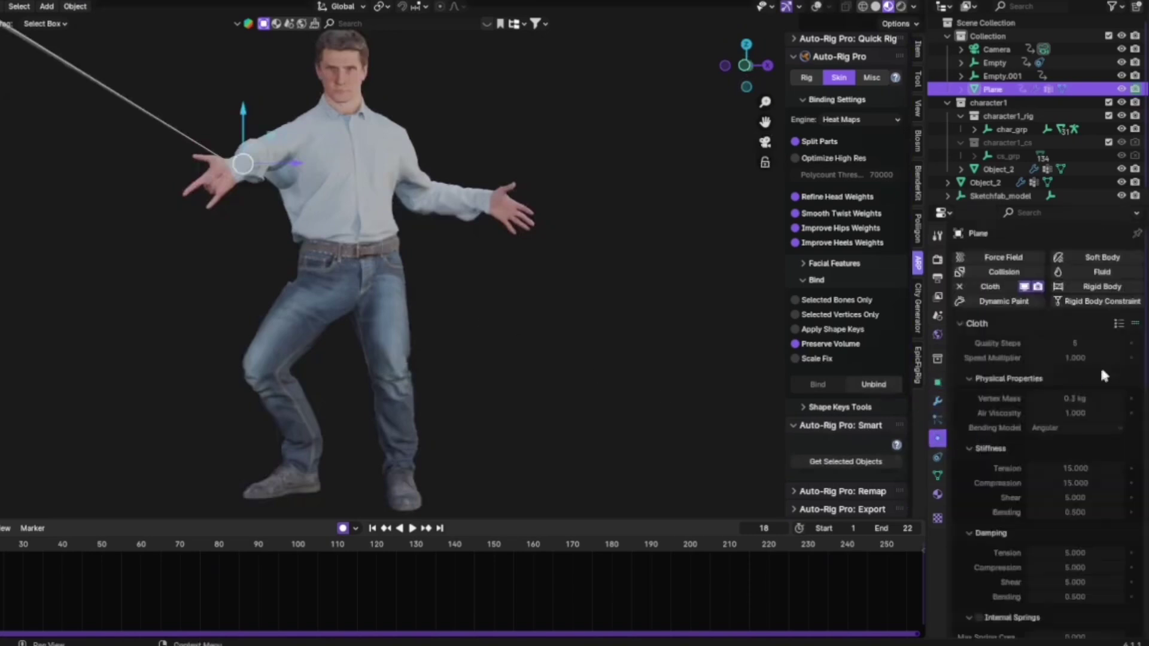
scroll(1104, 376, "down", 15)
scroll(1053, 432, "down", 6)
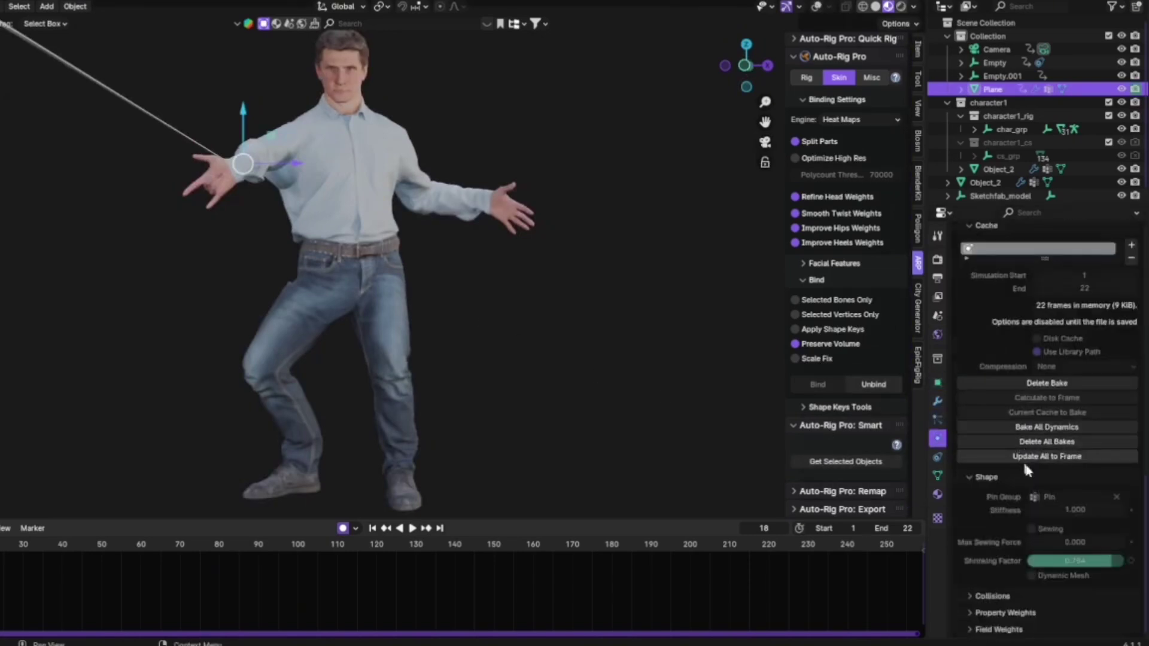